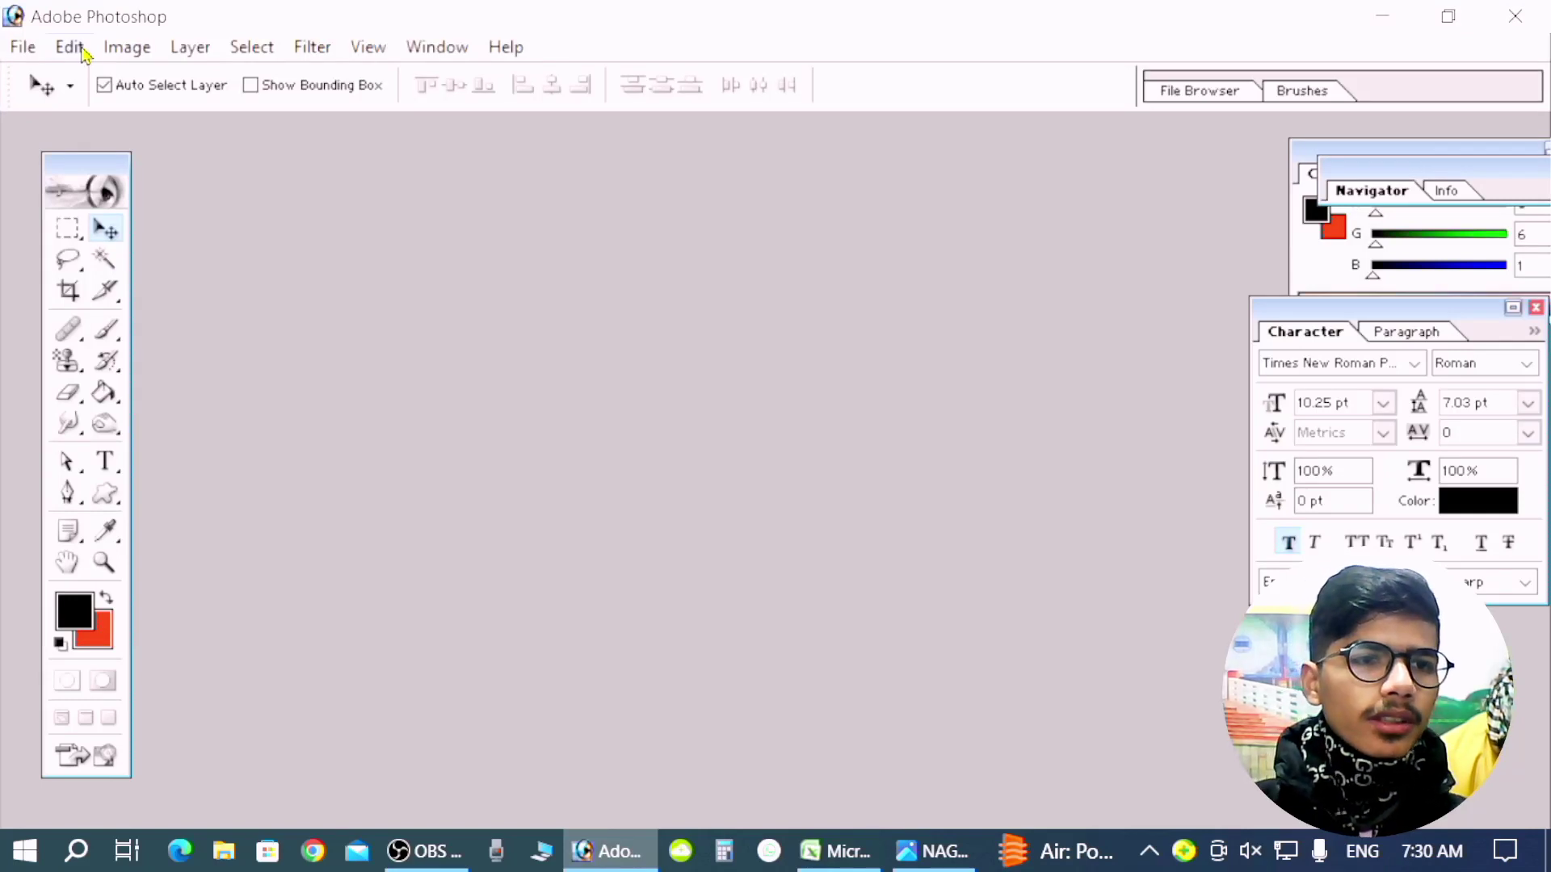
- Open the c Ab.jpg thumbnail image and maximize its document window
click(71, 48)
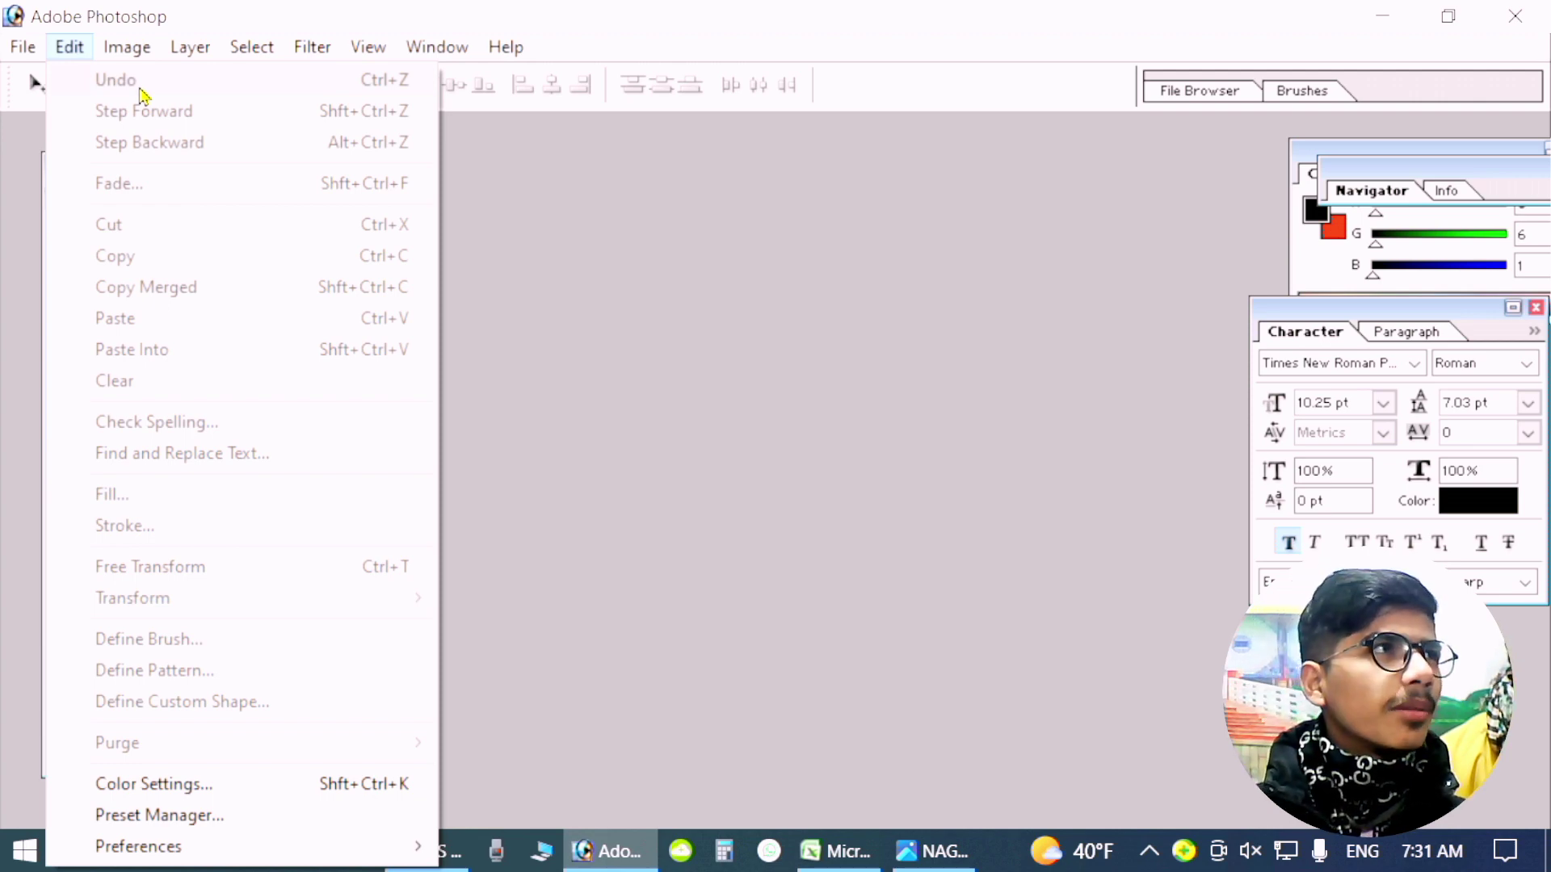
click(654, 290)
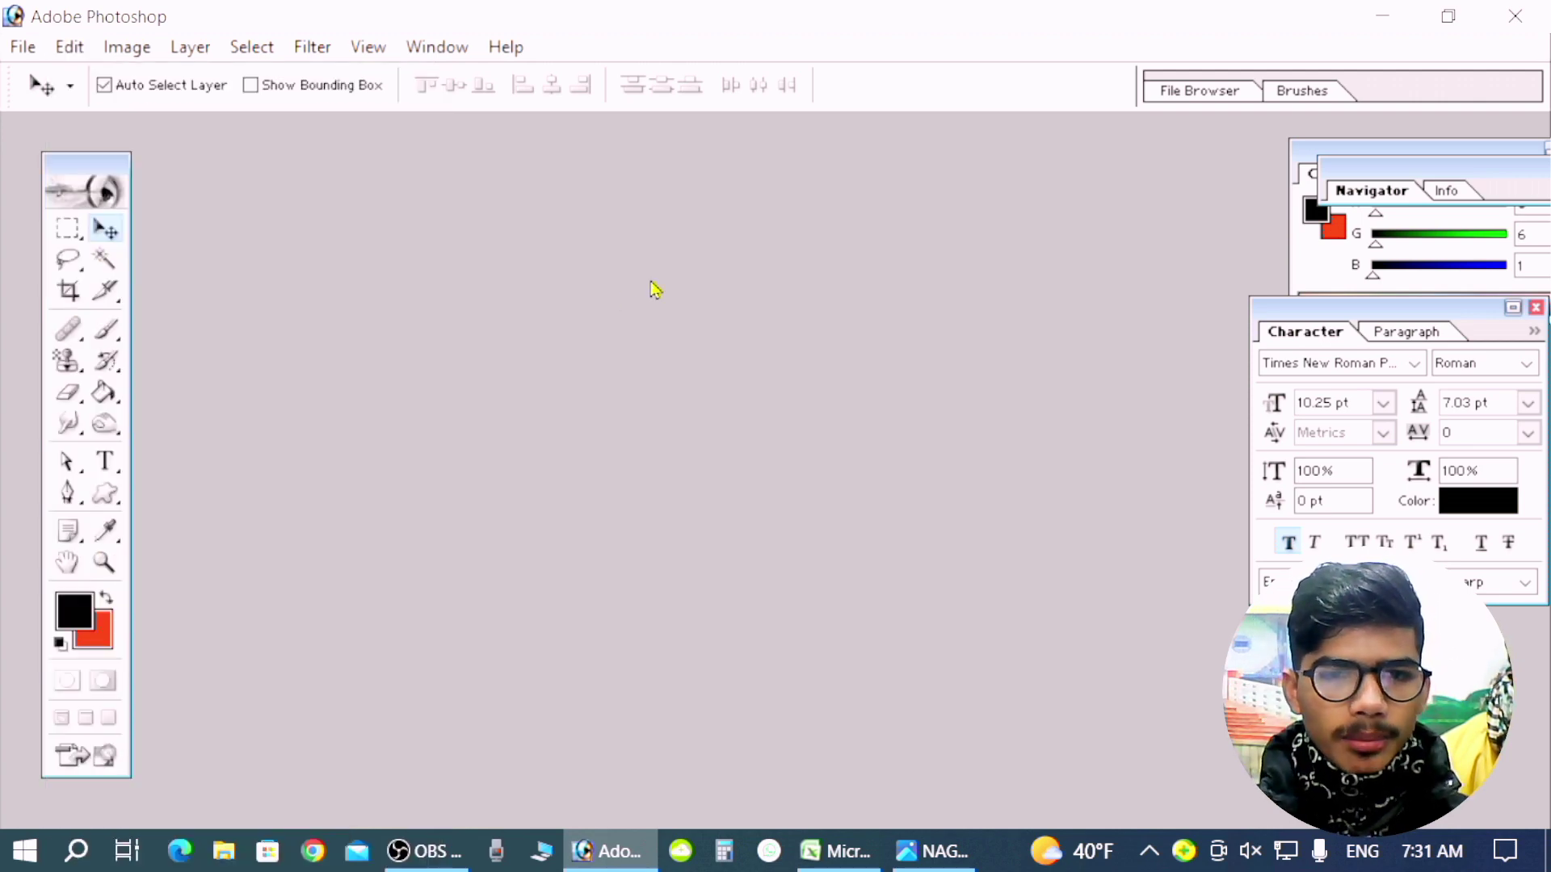
double_click(654, 289)
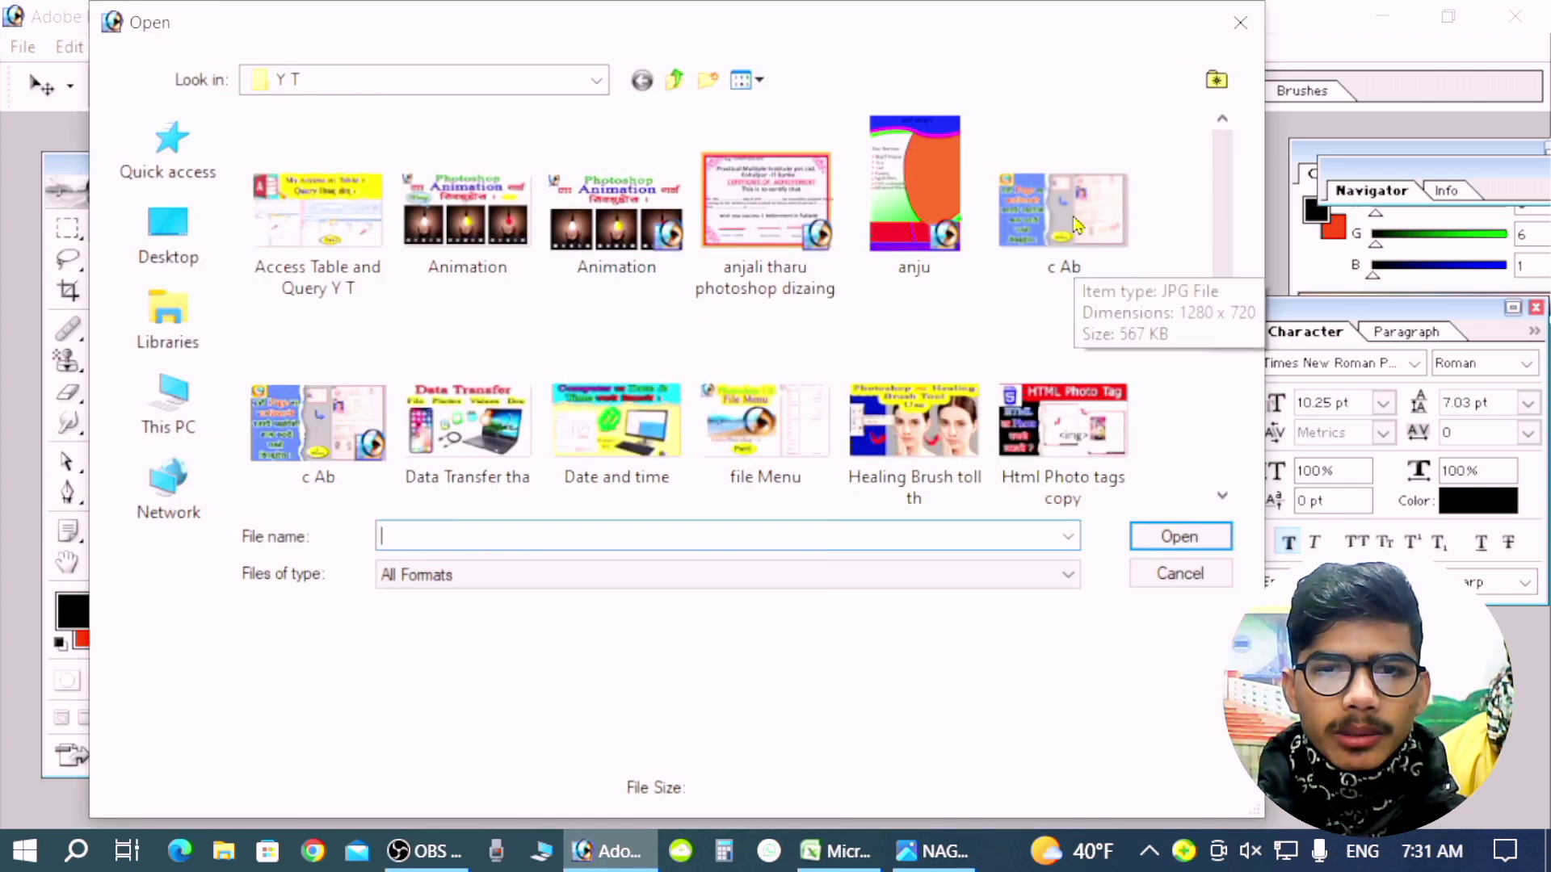
double_click(1023, 236)
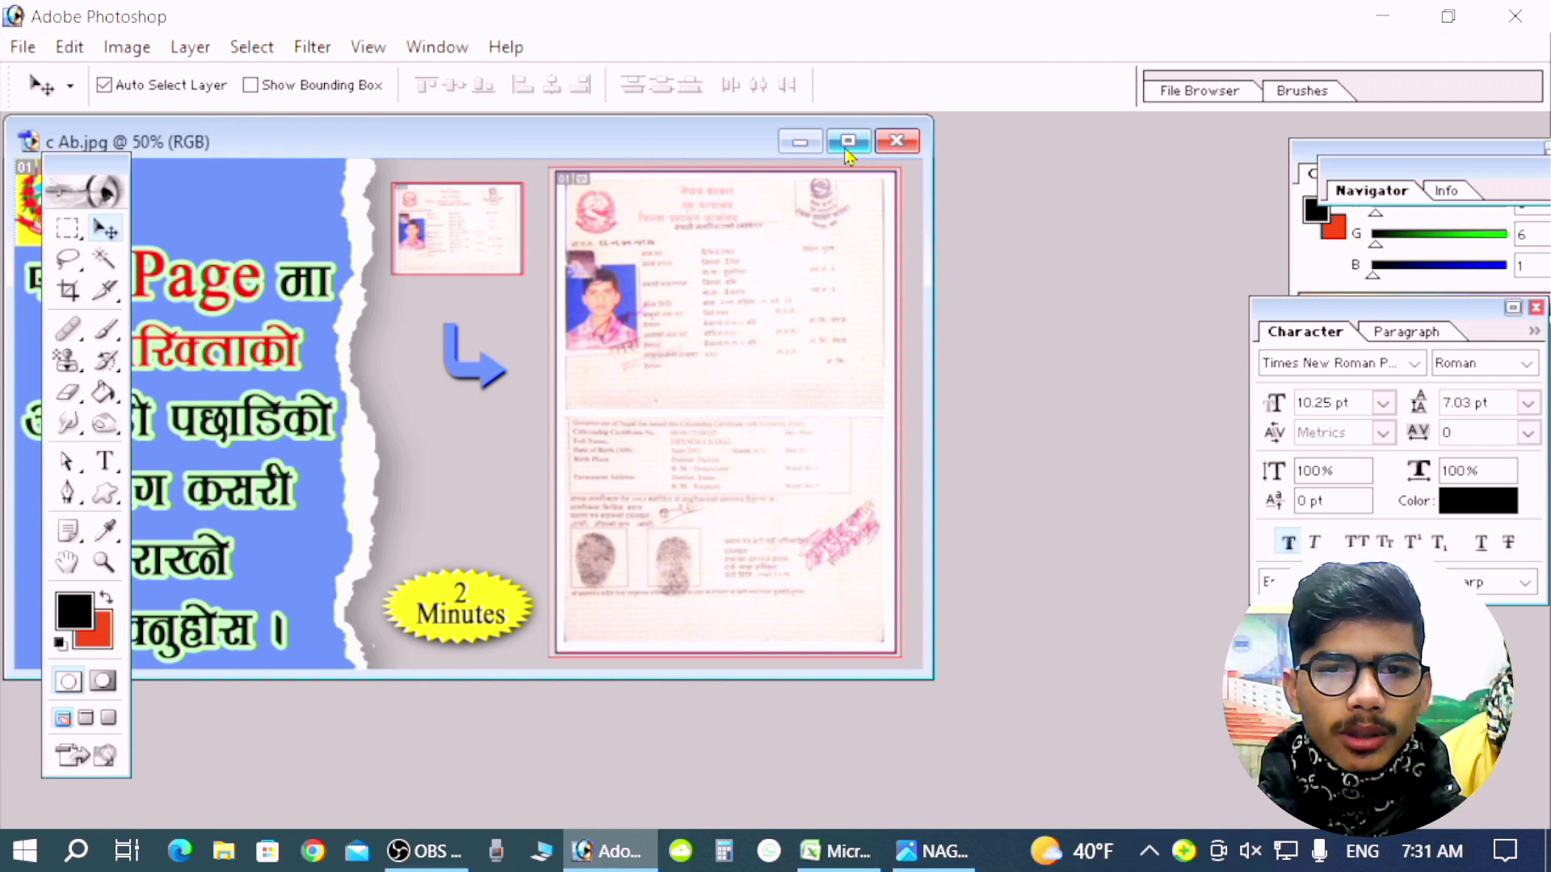
click(847, 141)
click(69, 228)
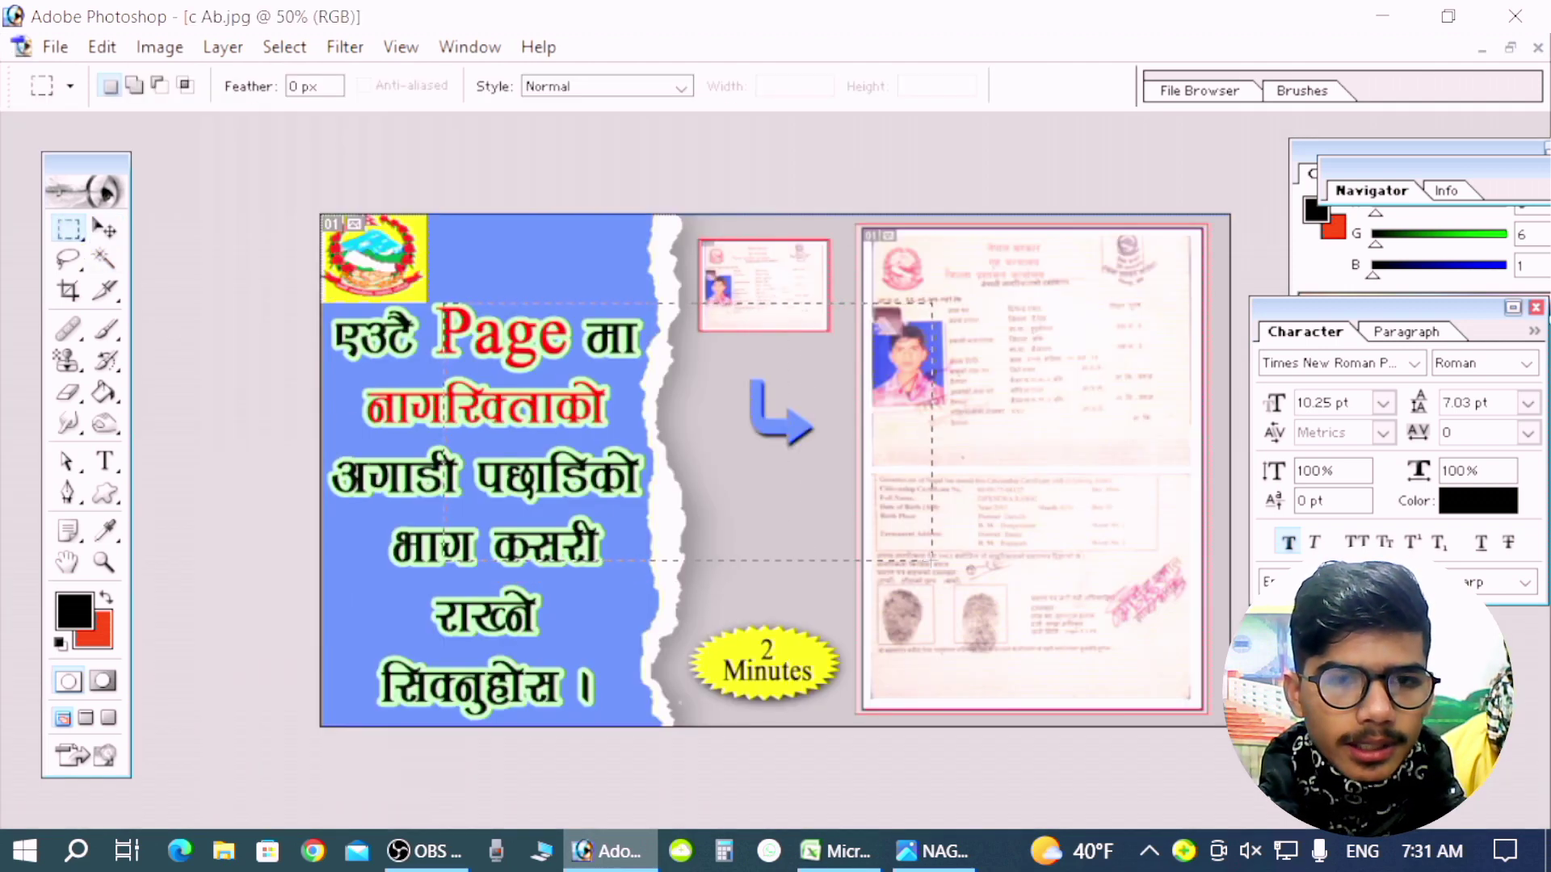
- Fill a rectangle across the image's middle black, then red, then with an eyedropped pinkish grey
drag(900, 561, 932, 559)
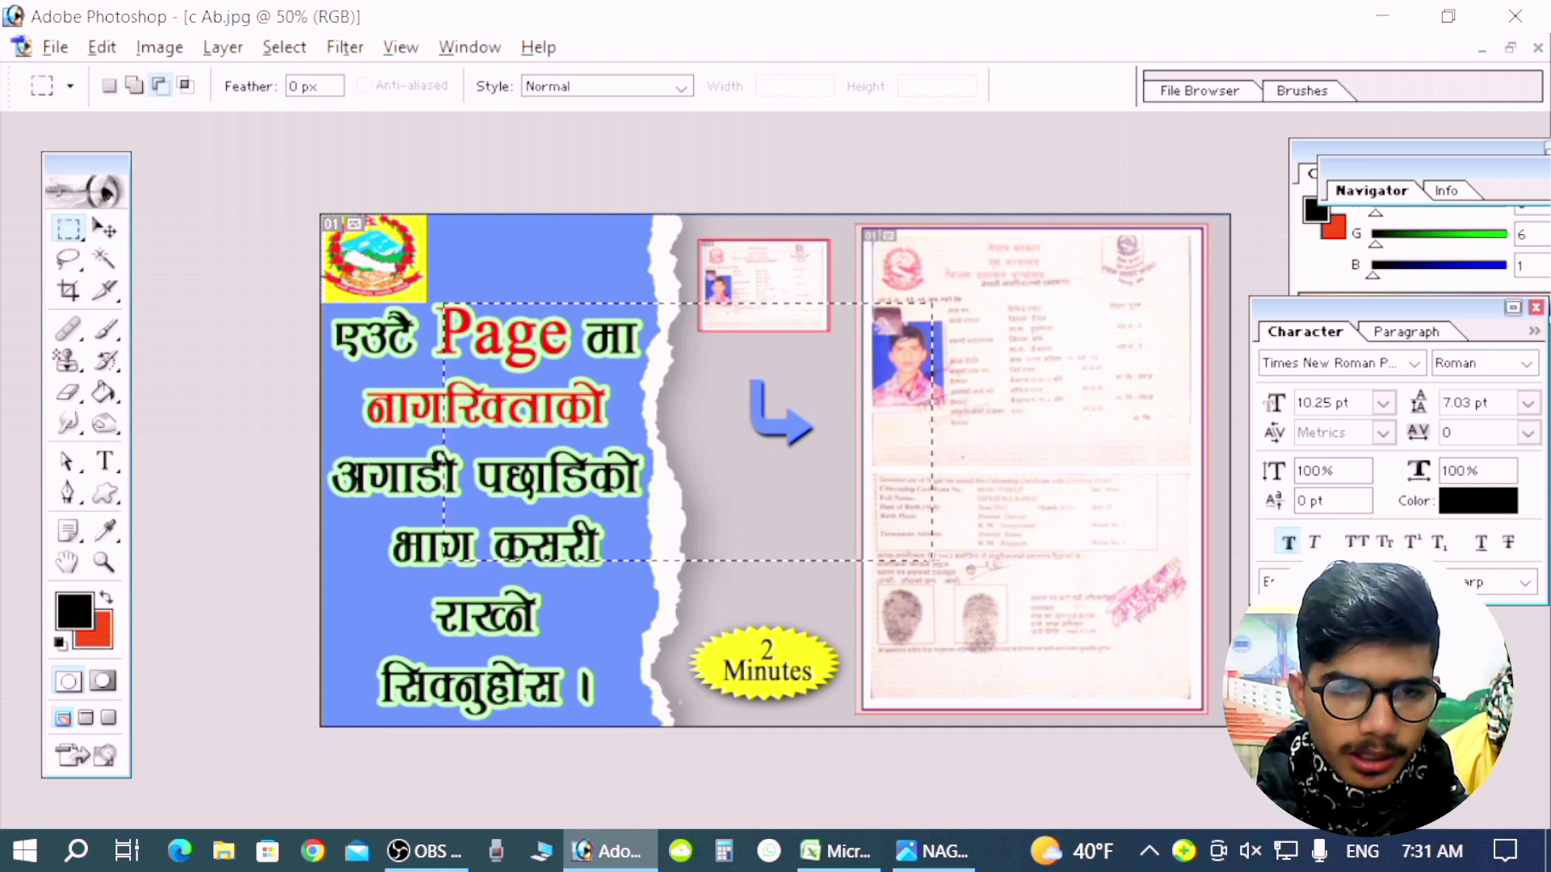
key(alt+BackSpace)
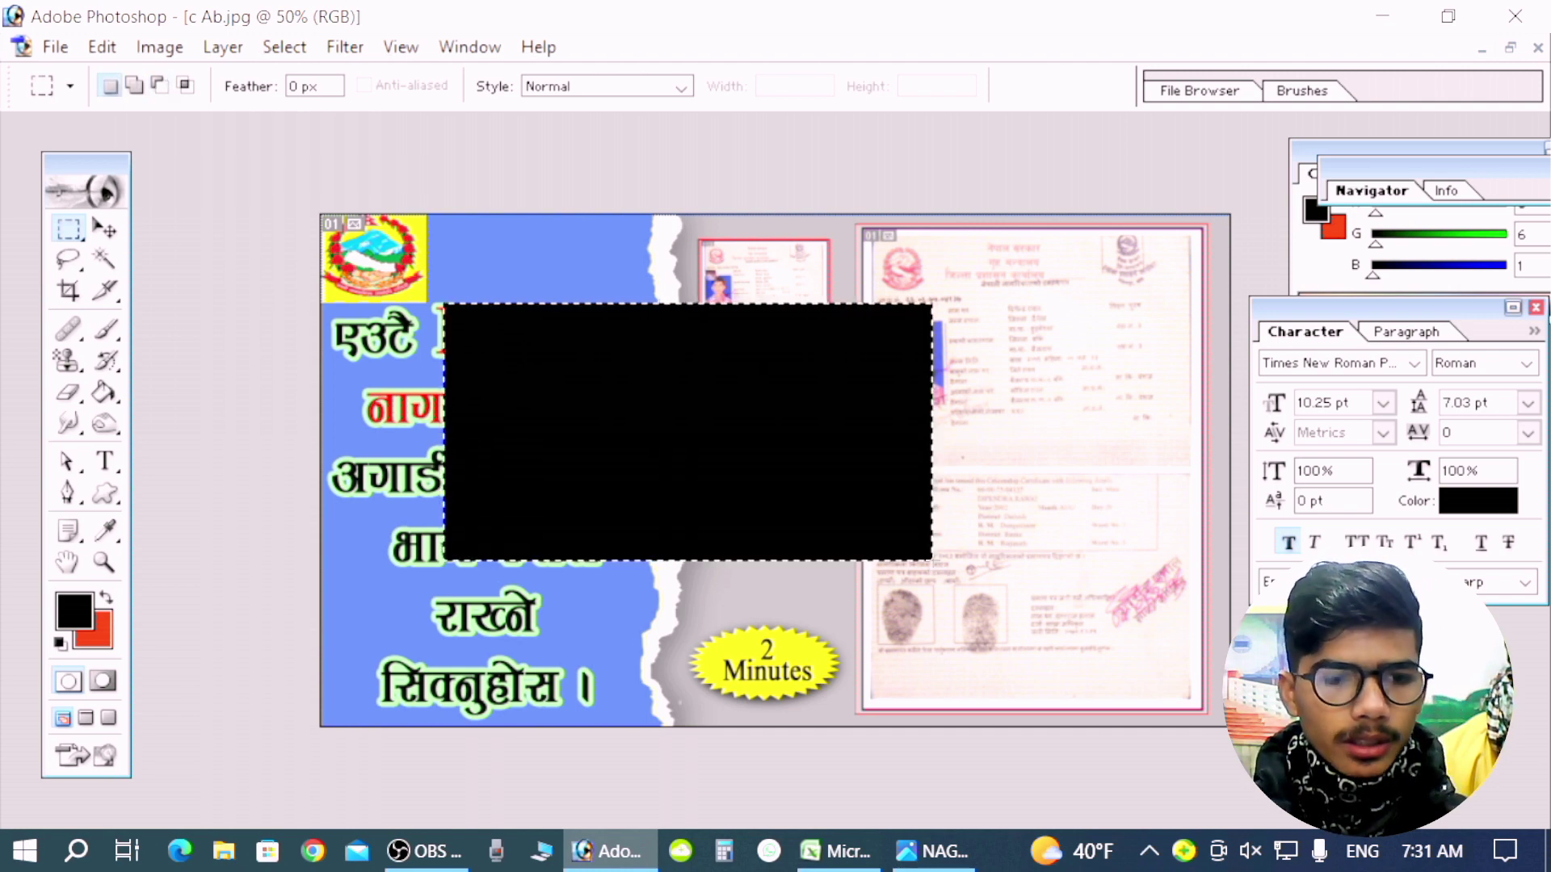
key(ctrl+BackSpace)
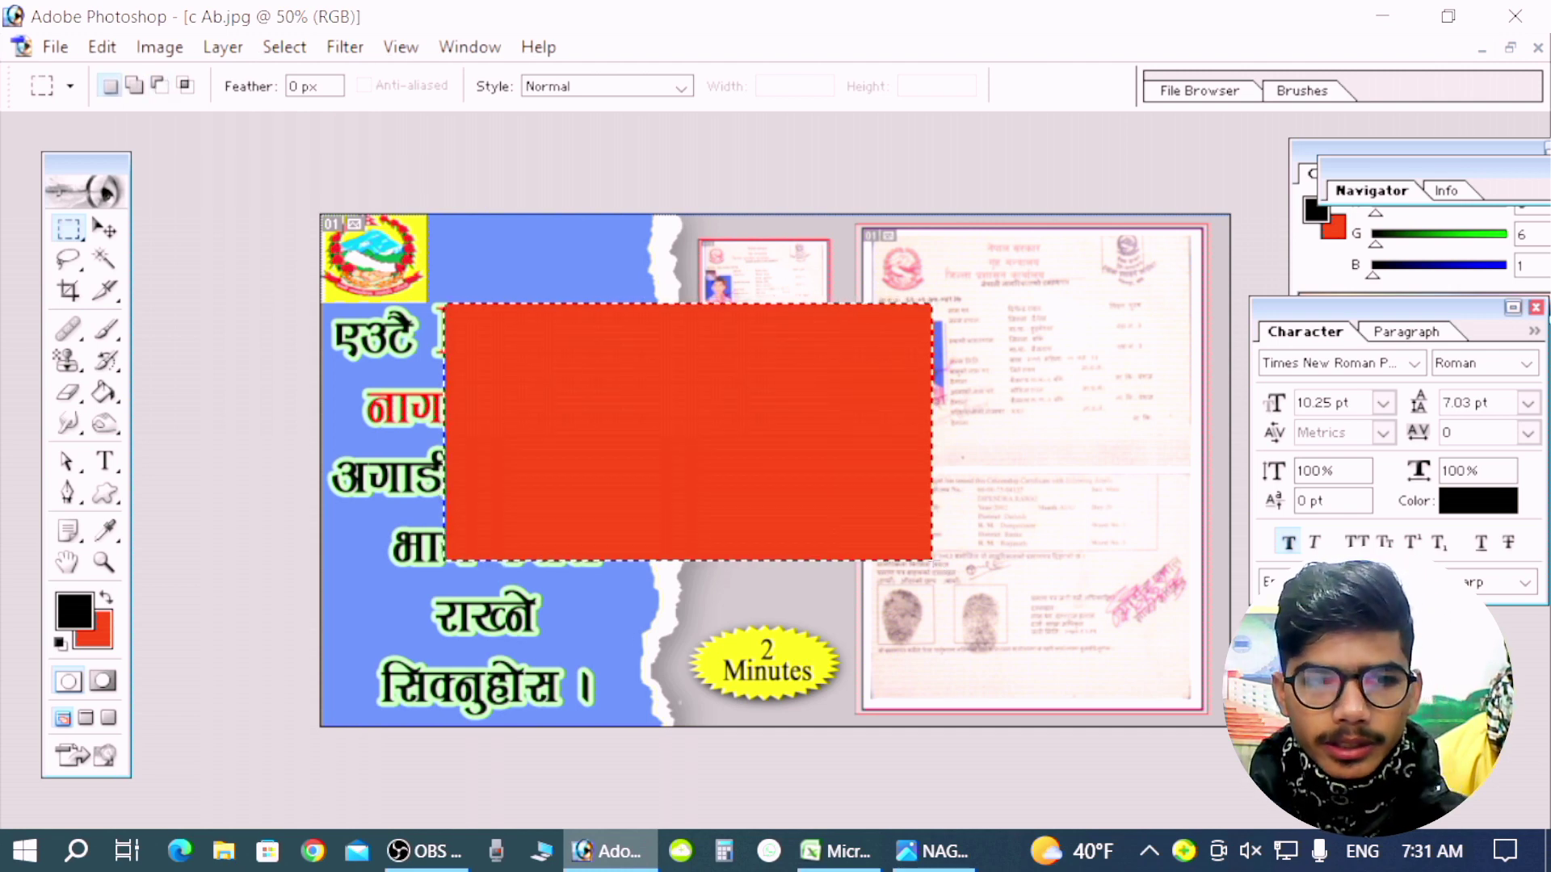
click(107, 533)
click(984, 632)
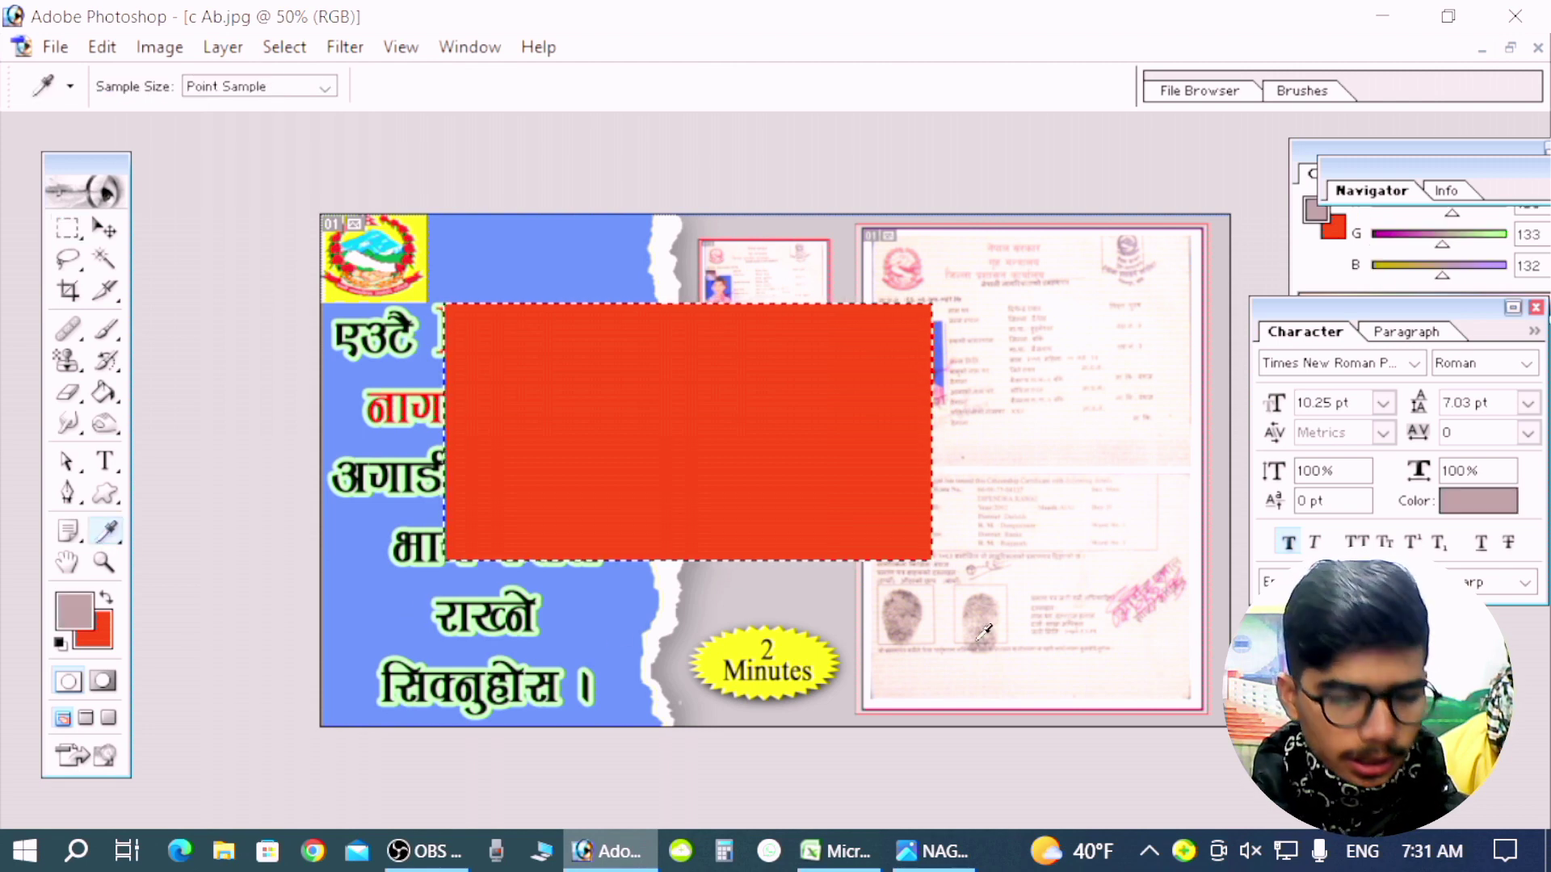
key(alt+BackSpace)
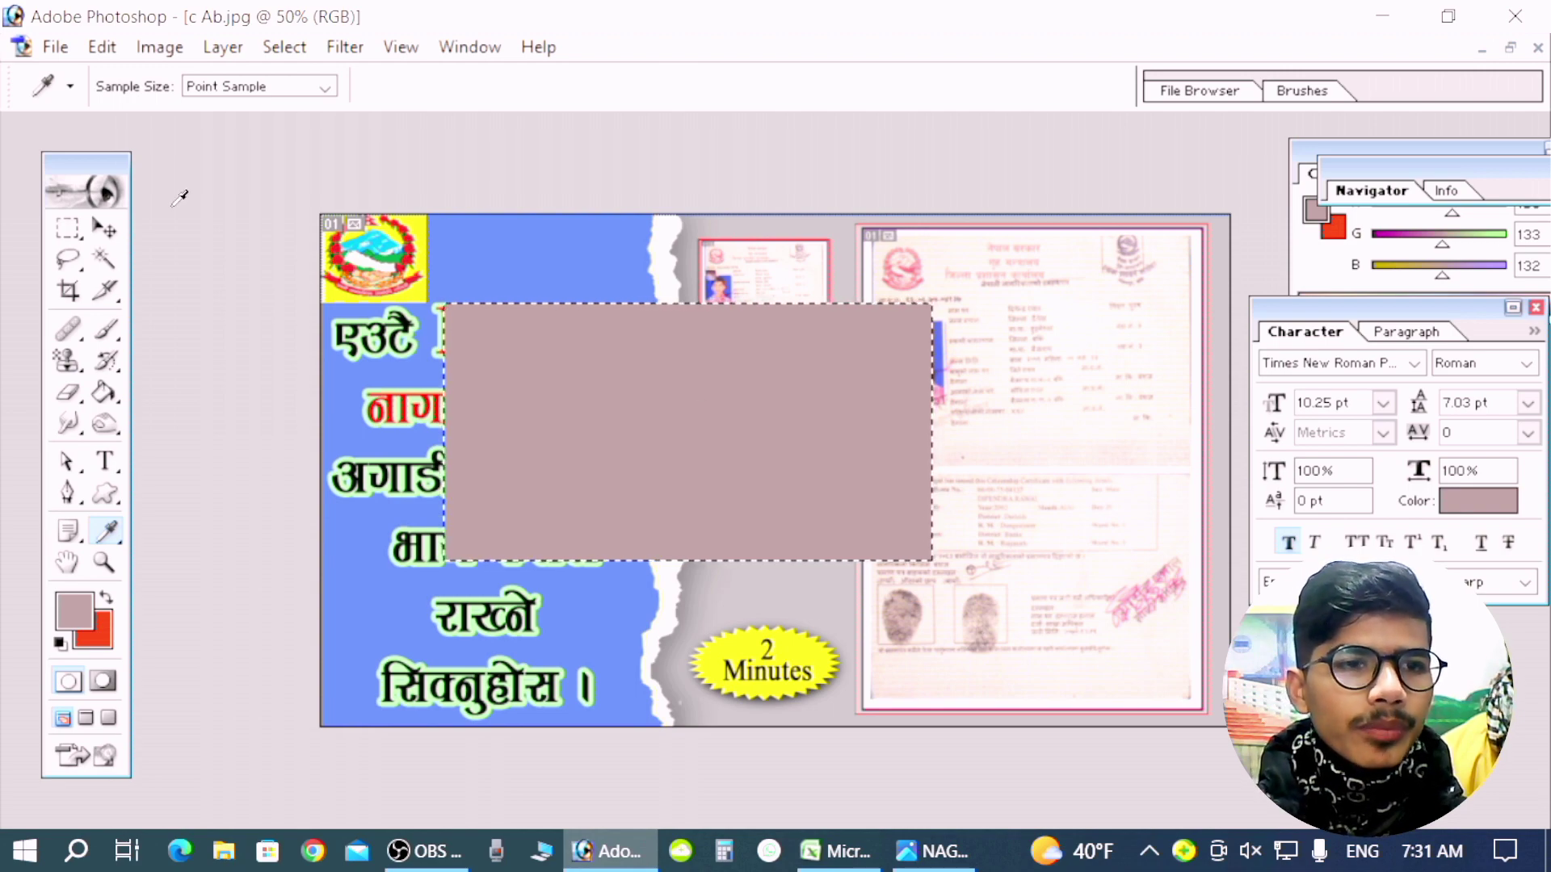
click(103, 49)
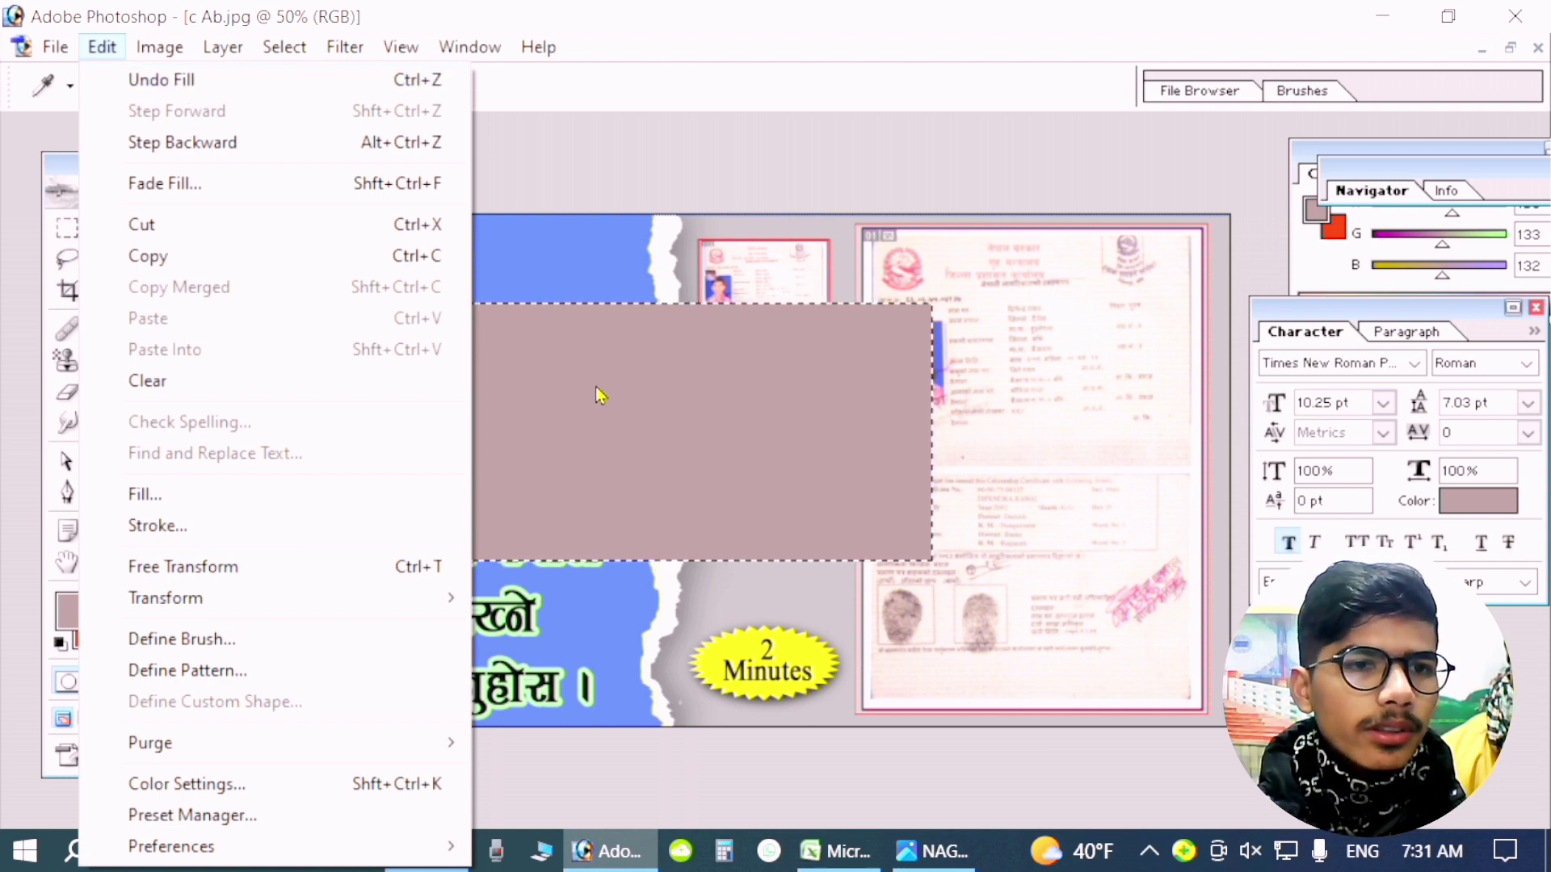
click(235, 80)
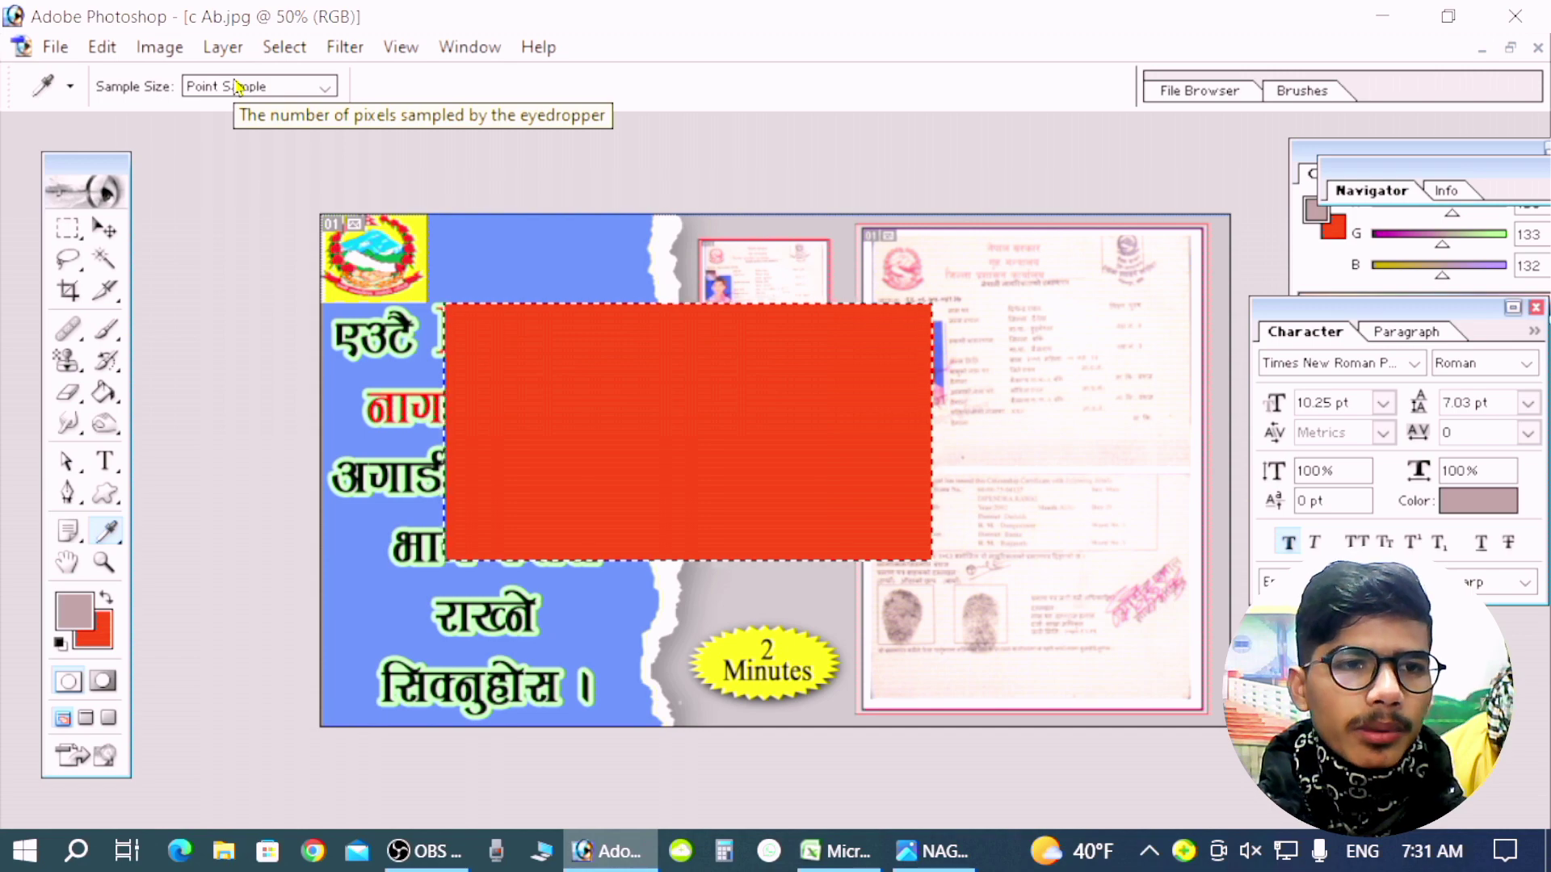
click(101, 47)
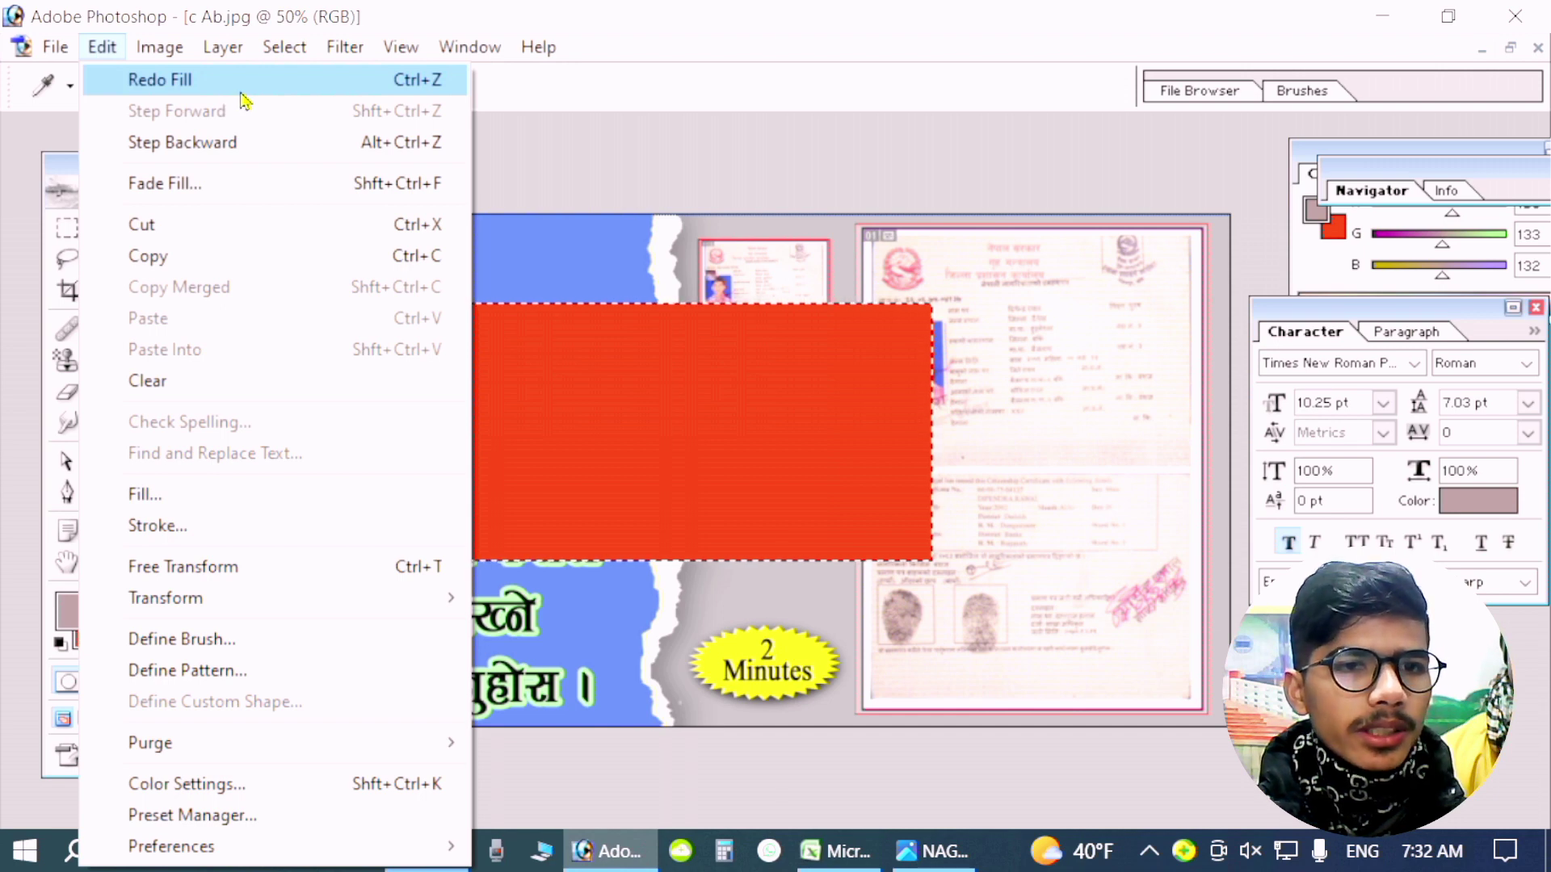
click(239, 91)
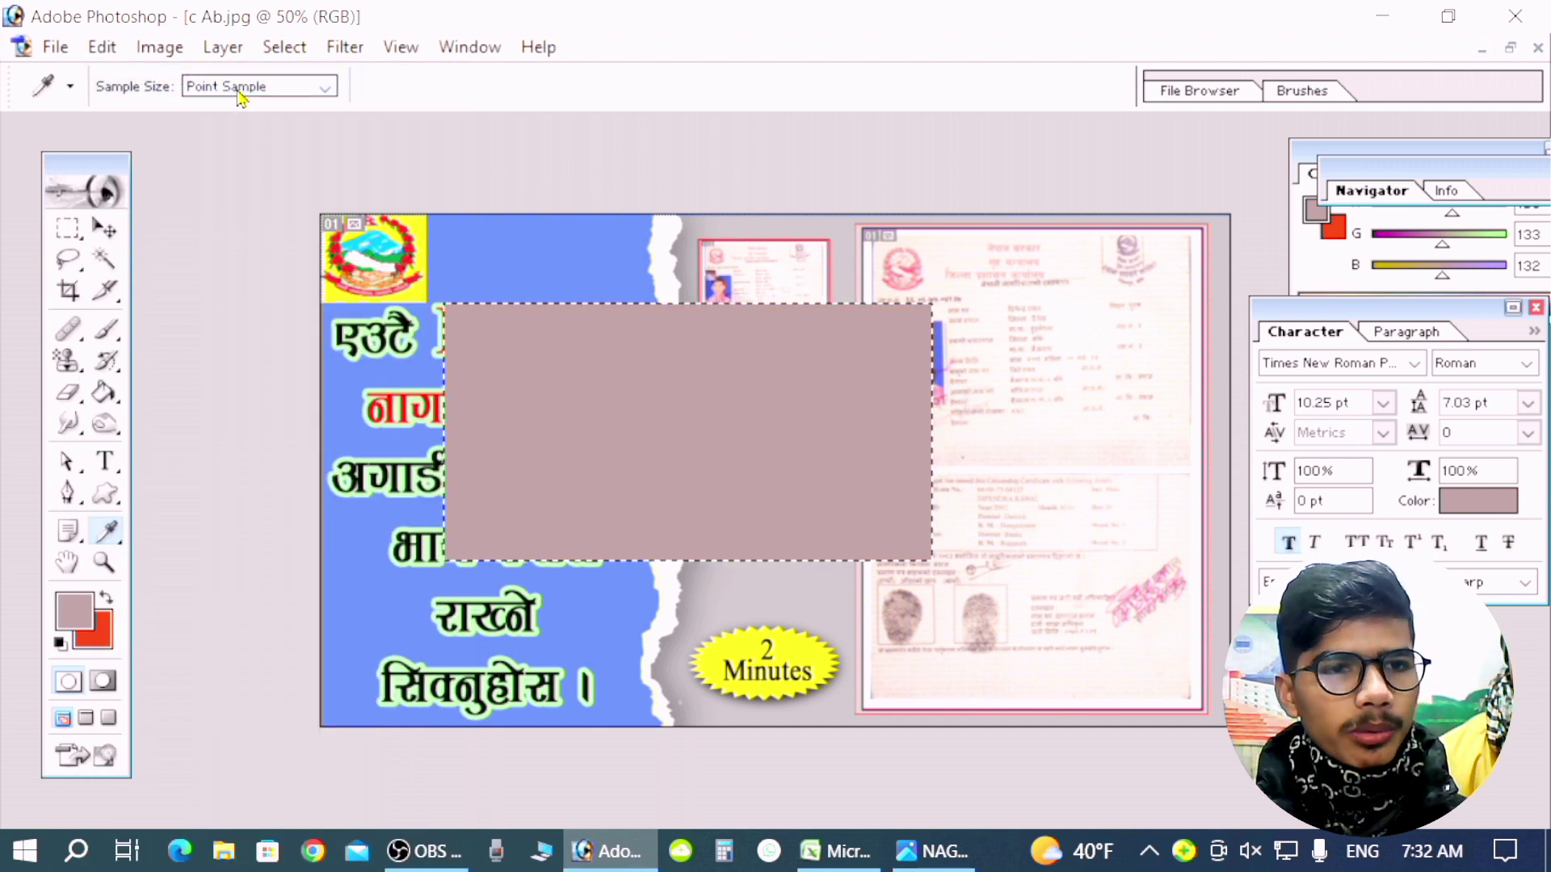
key(ctrl+z)
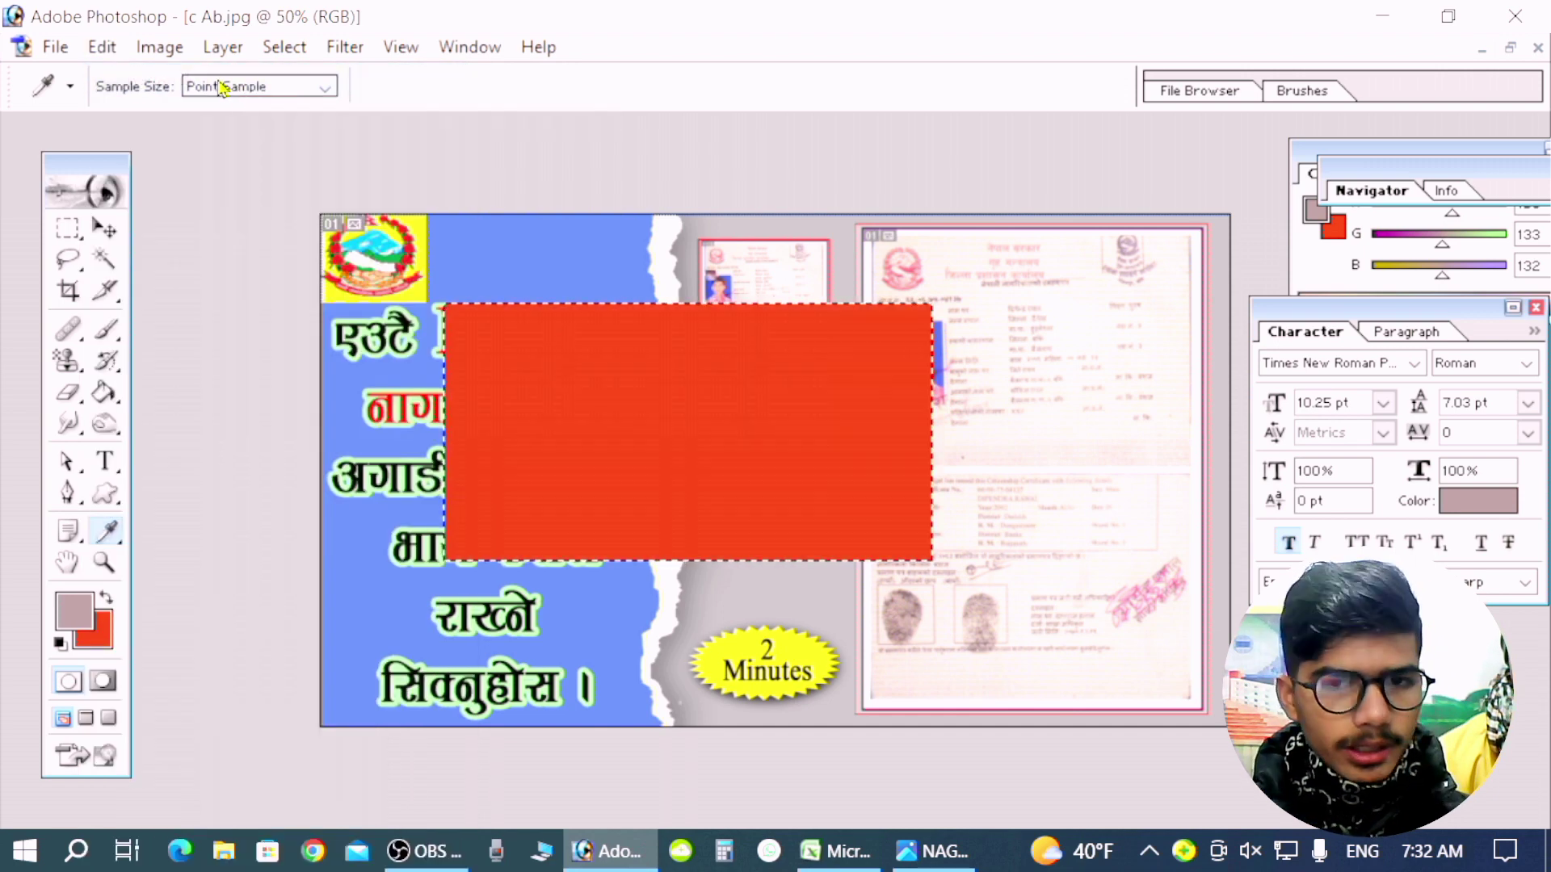
key(ctrl+z)
key(ctrl+z)
key(ctrl+z)
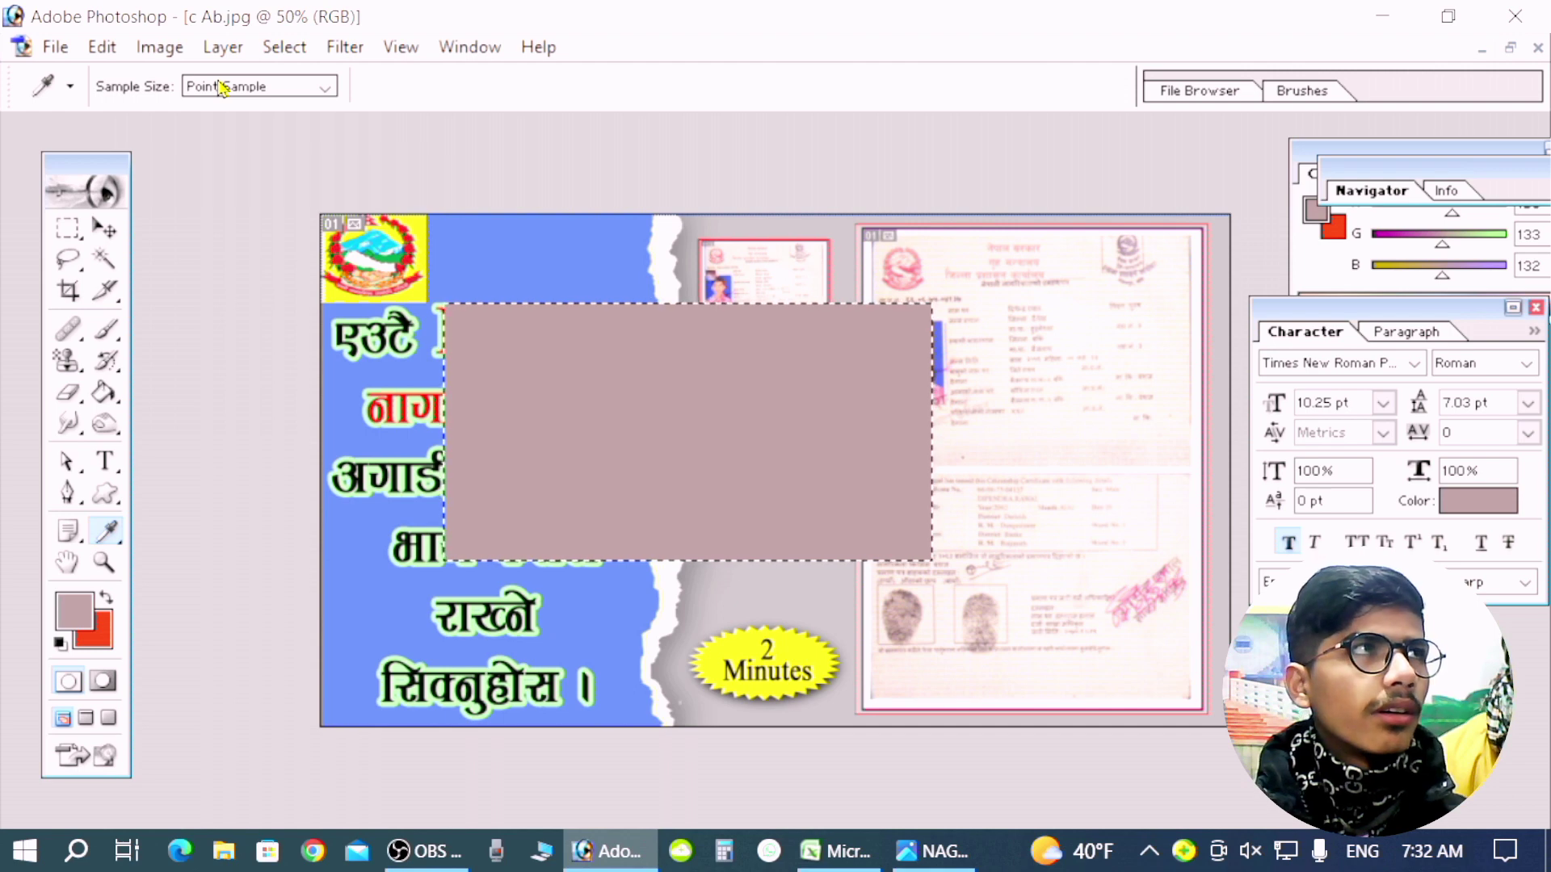
click(106, 59)
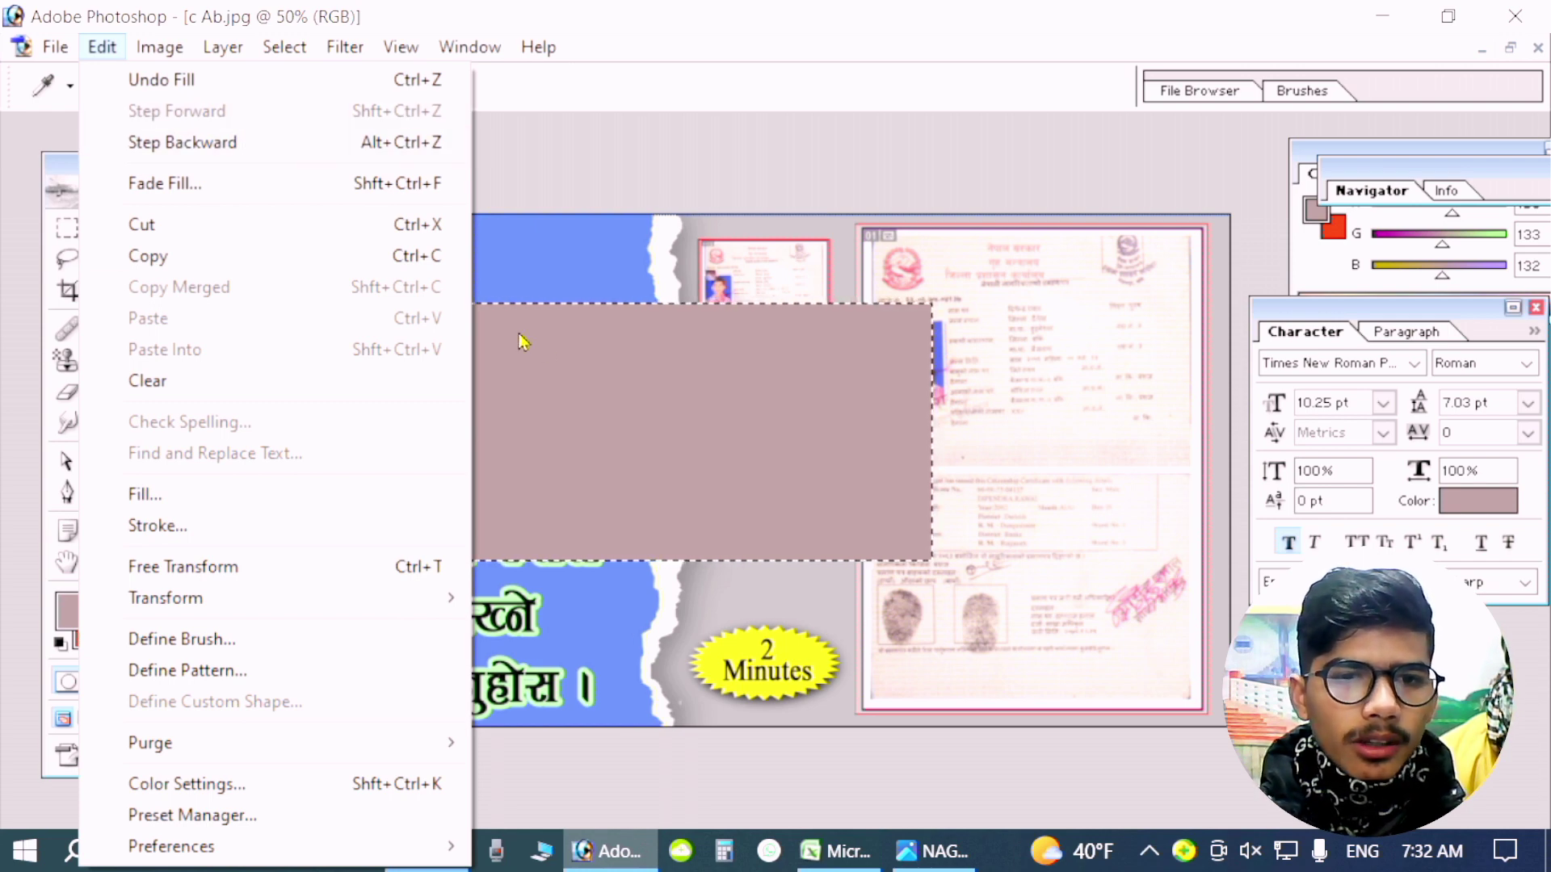
- Step backward four times with Edit > Step Backward, removing the grey, red and black fills and the marquee
click(643, 370)
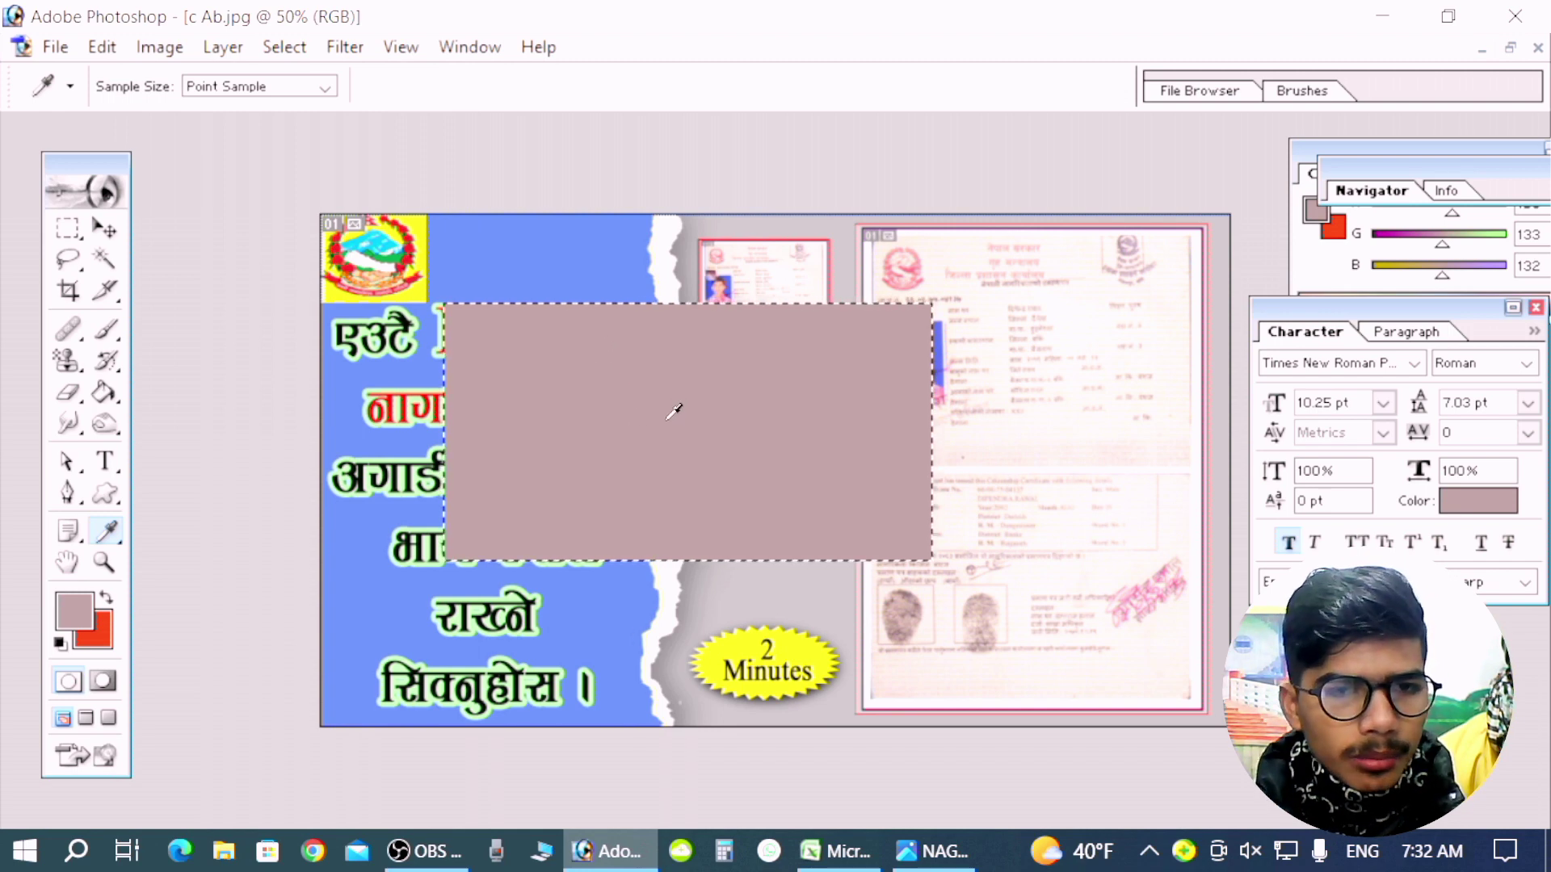
click(98, 48)
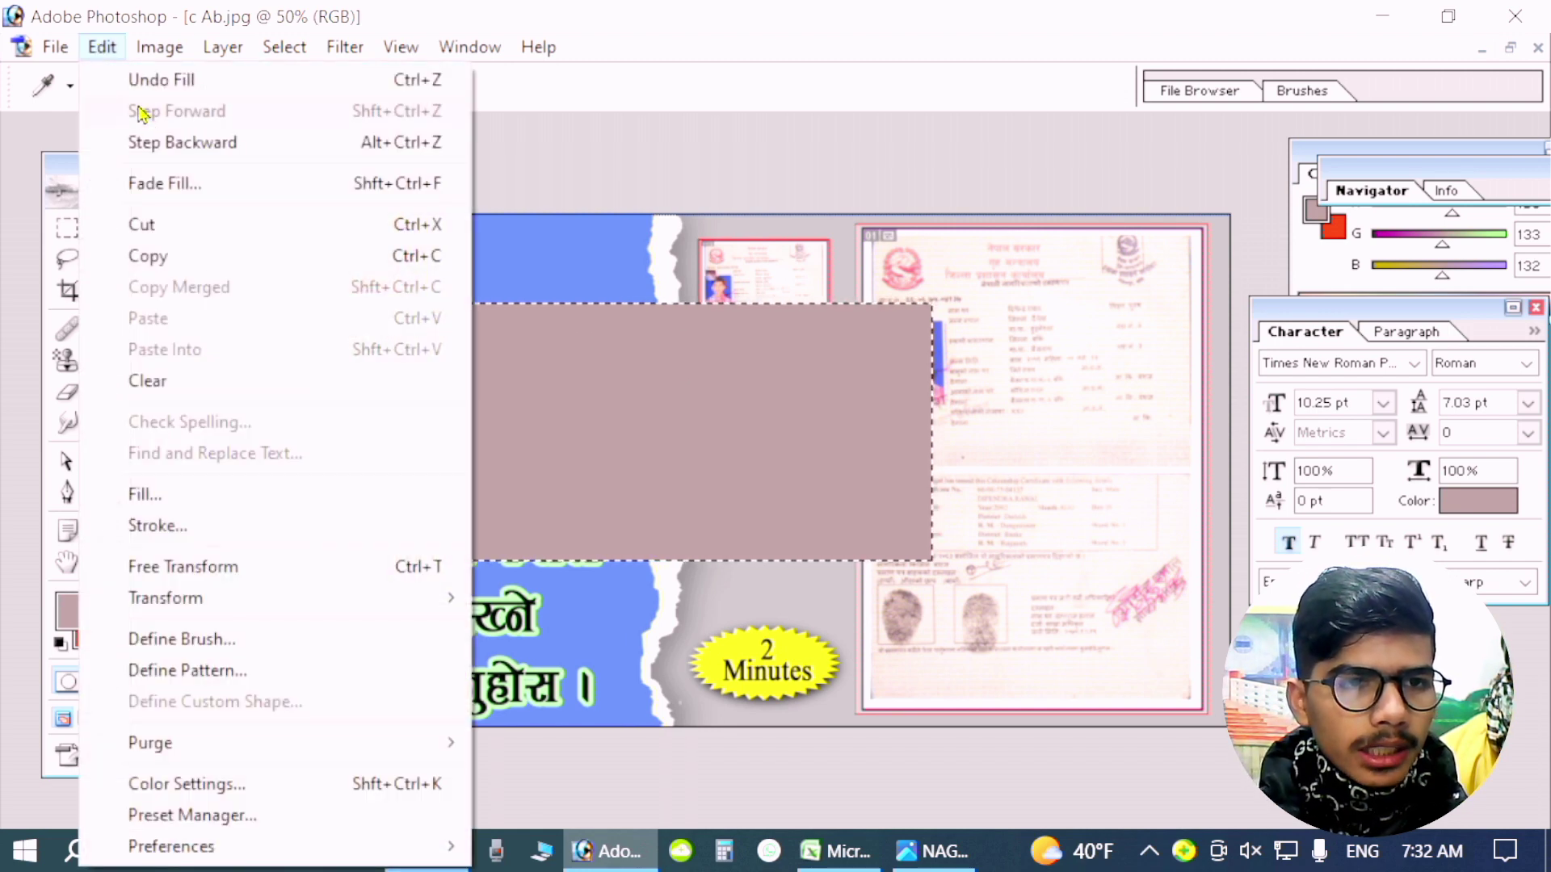
click(201, 155)
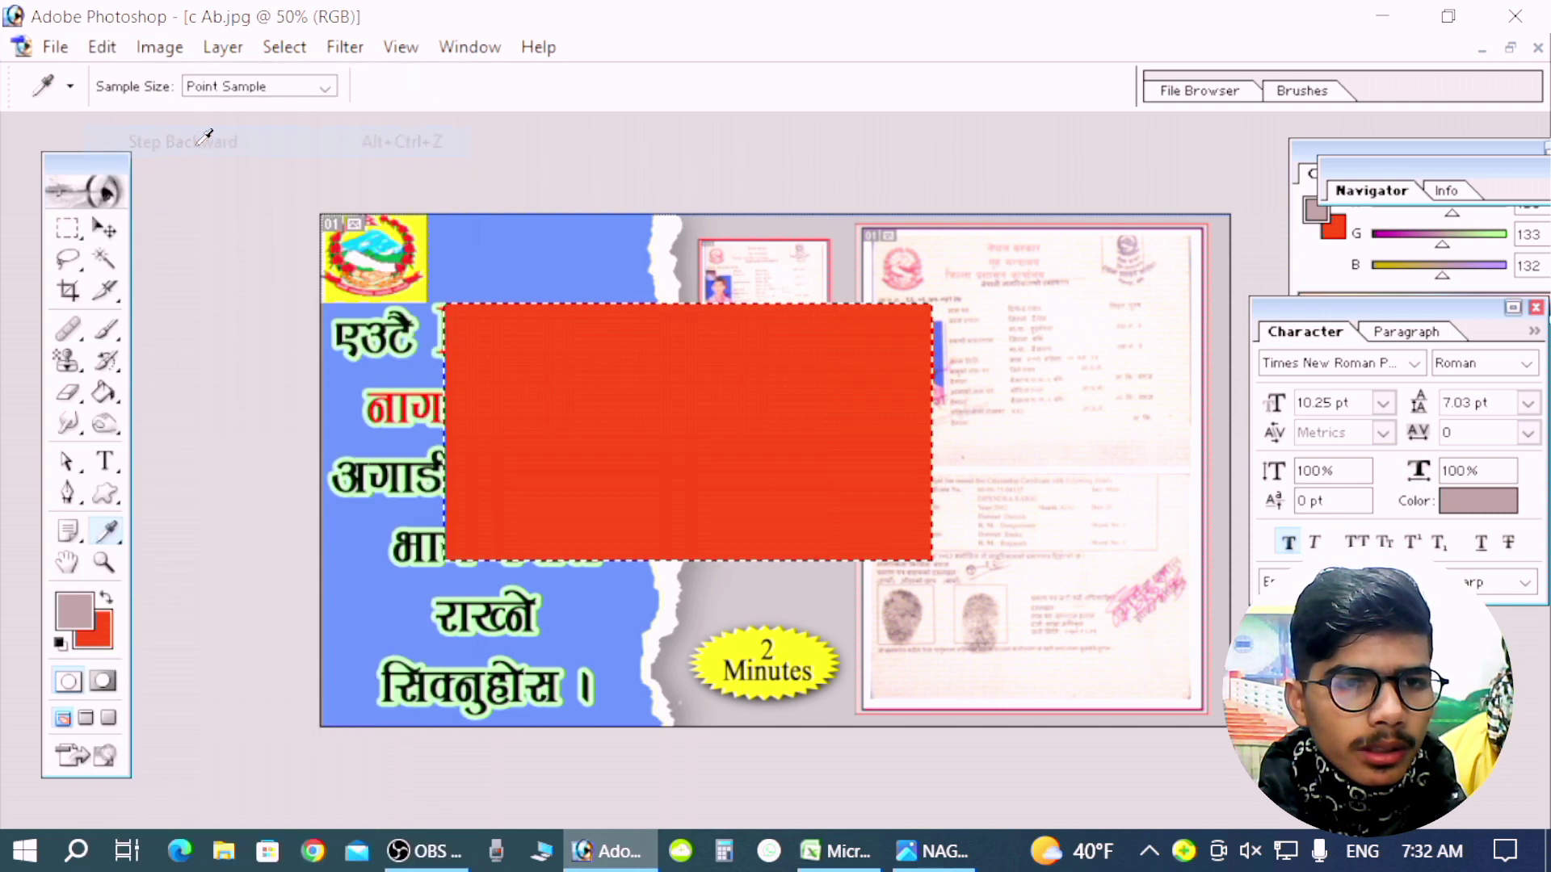
click(113, 51)
click(187, 143)
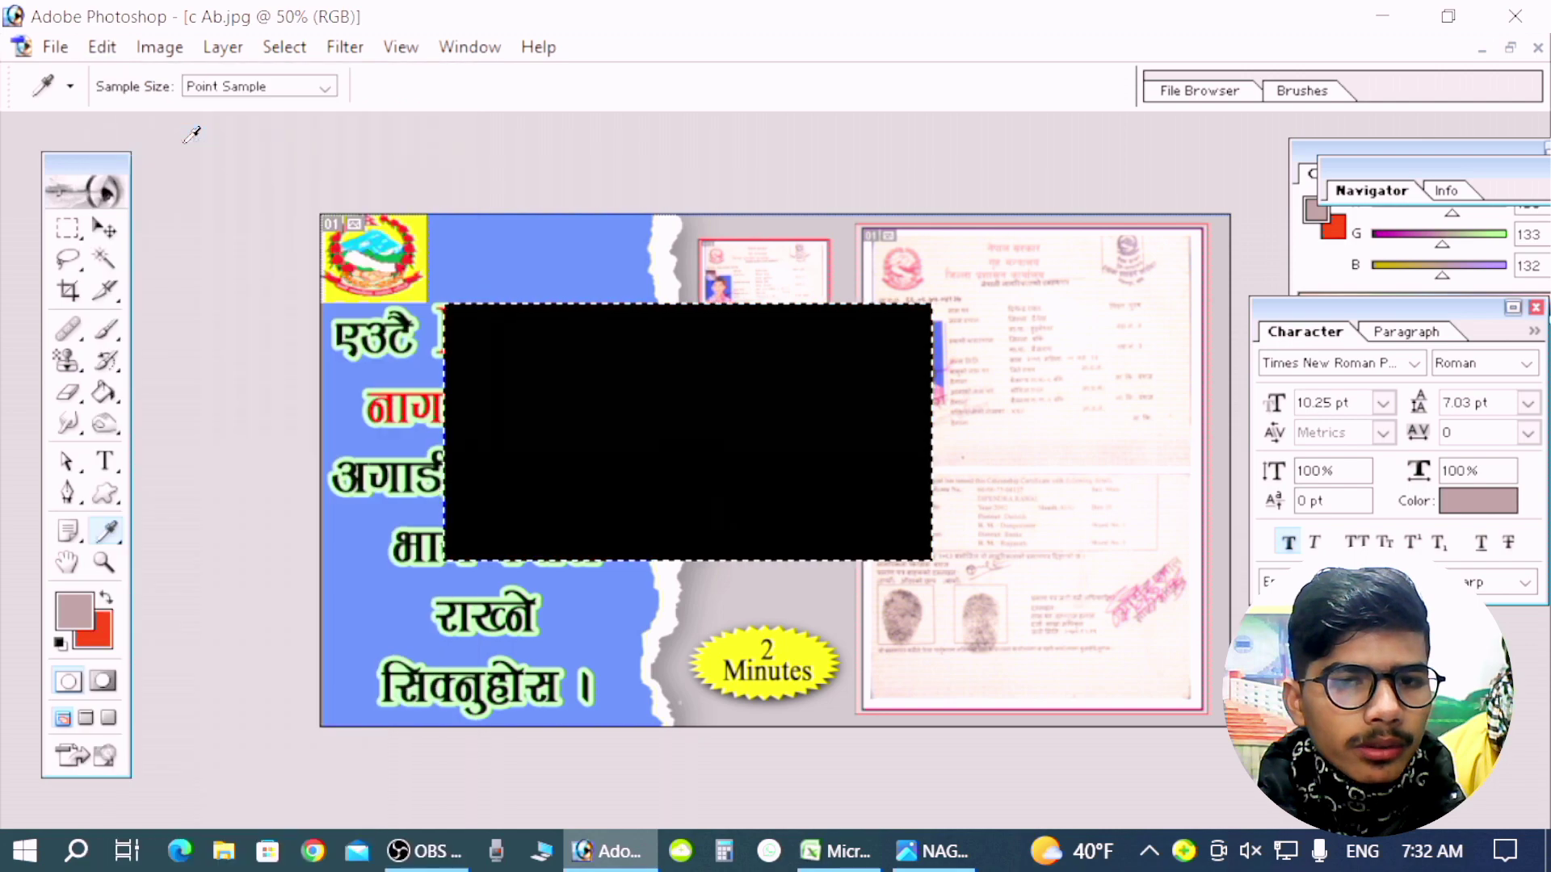
click(97, 47)
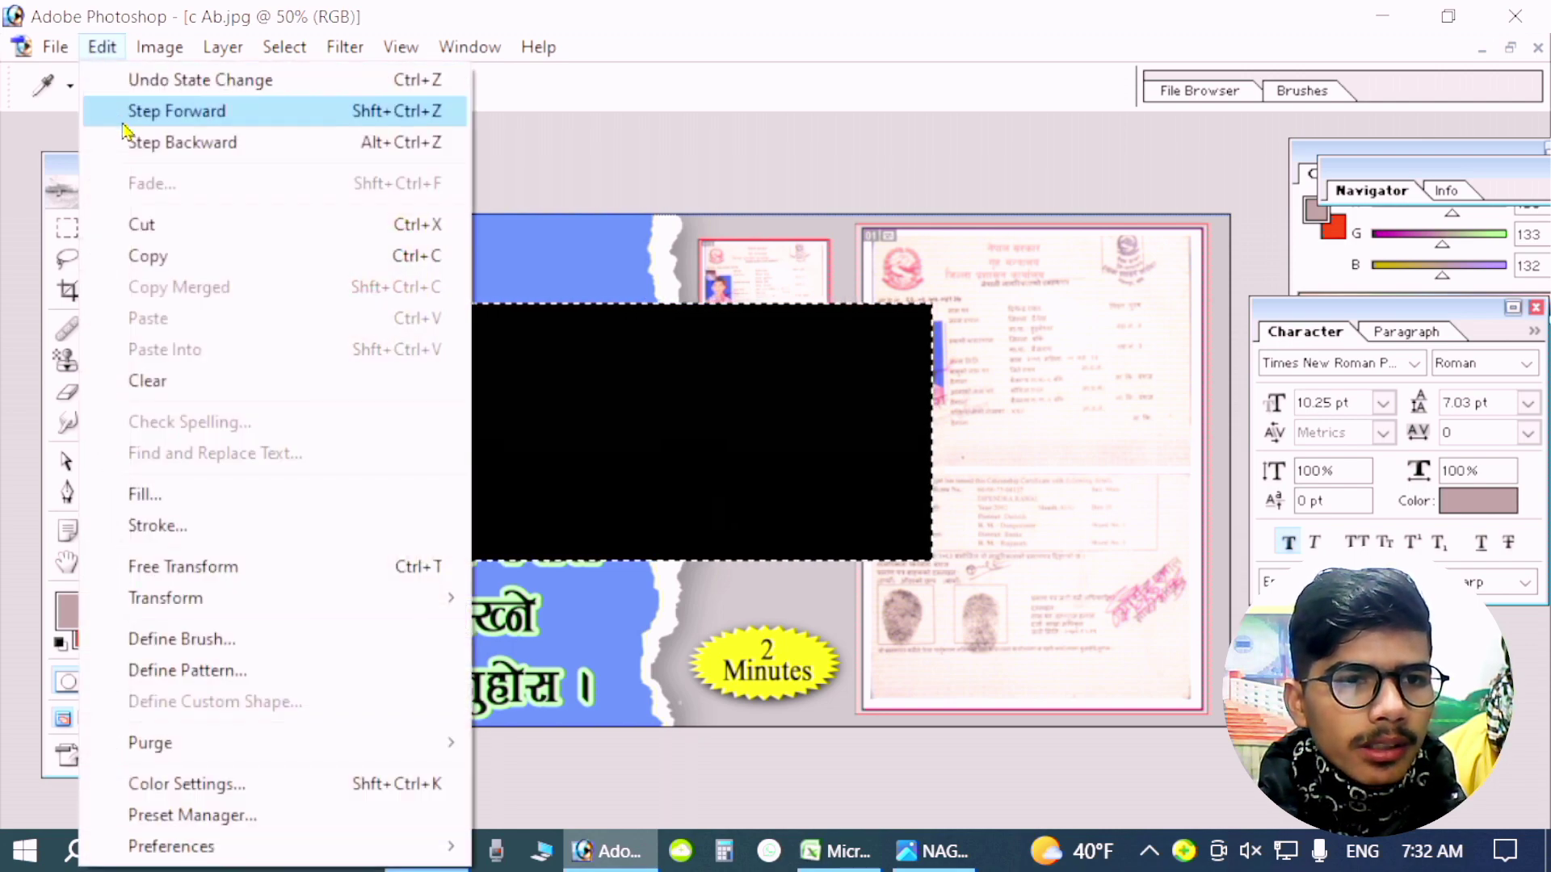
click(184, 147)
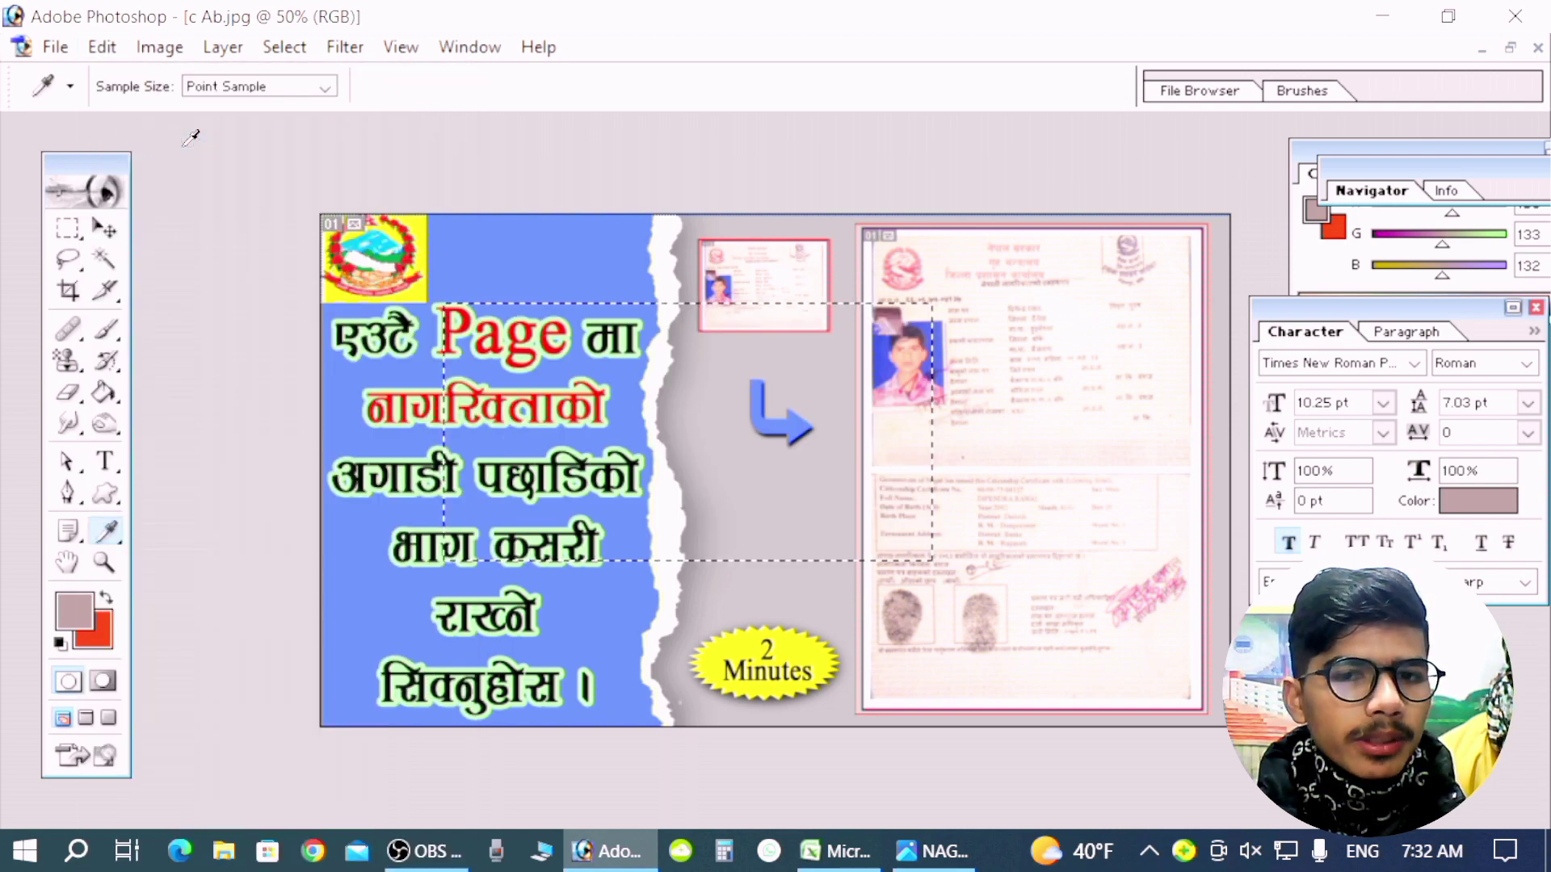
click(112, 48)
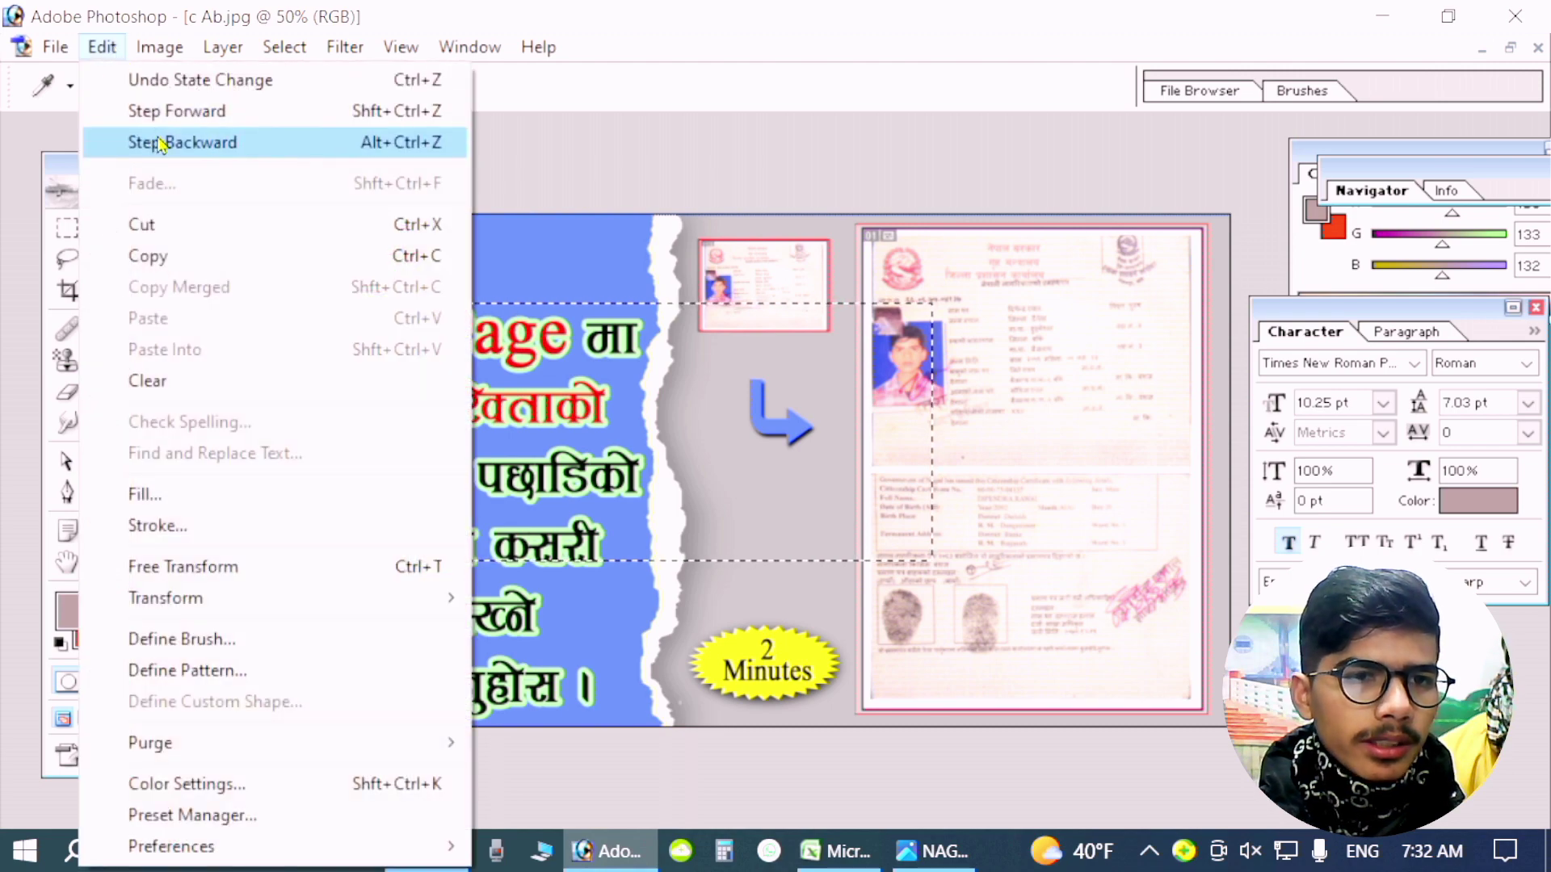
click(159, 143)
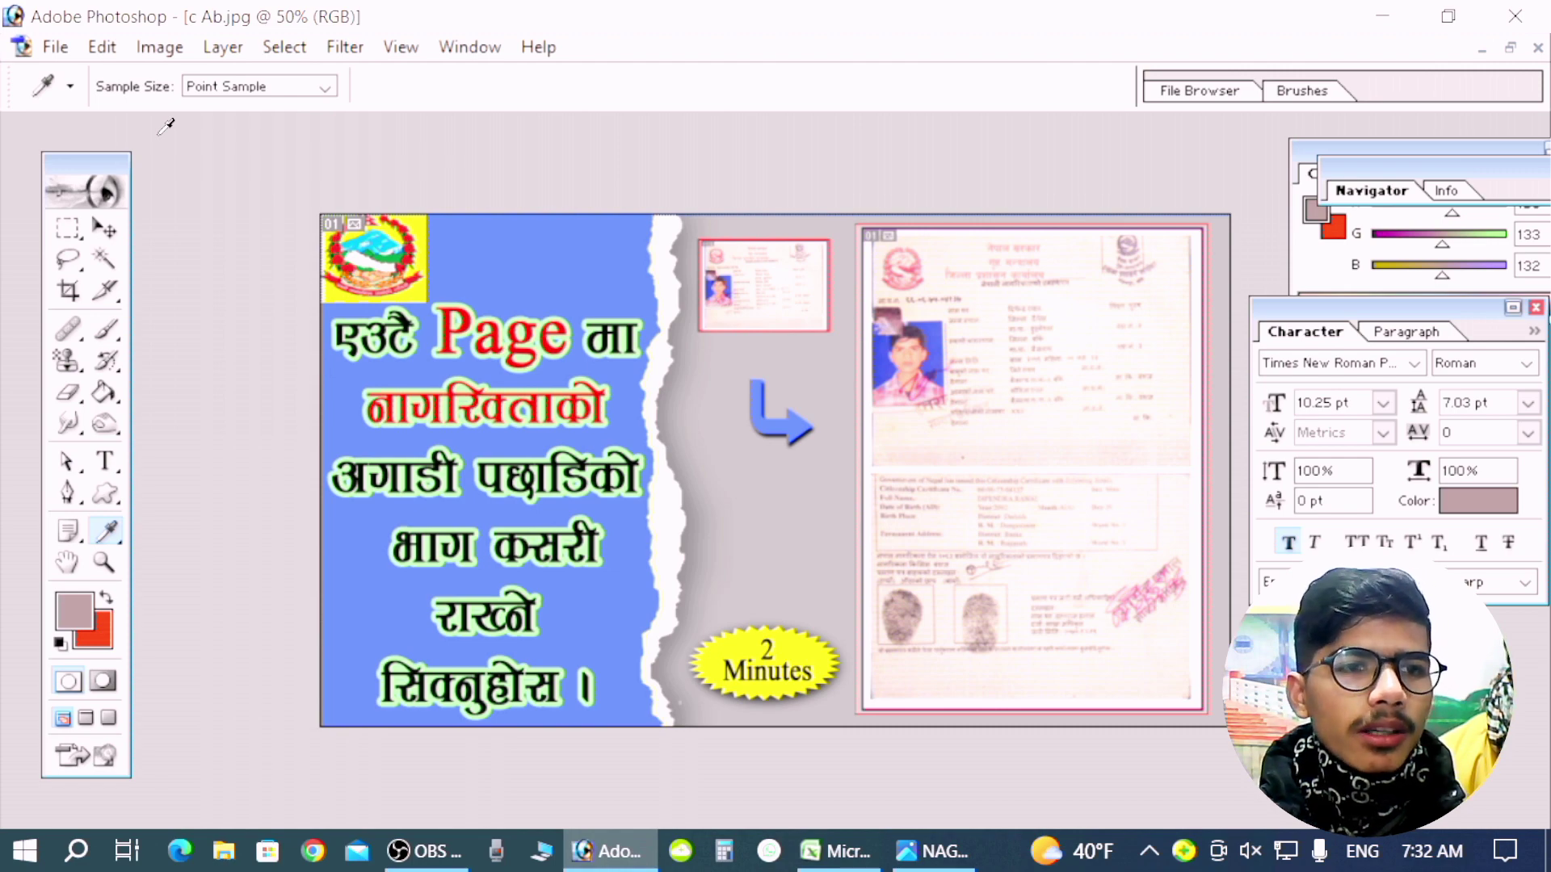
- Step forward to restore the rectangular selection and the black, red and grey fills
click(103, 48)
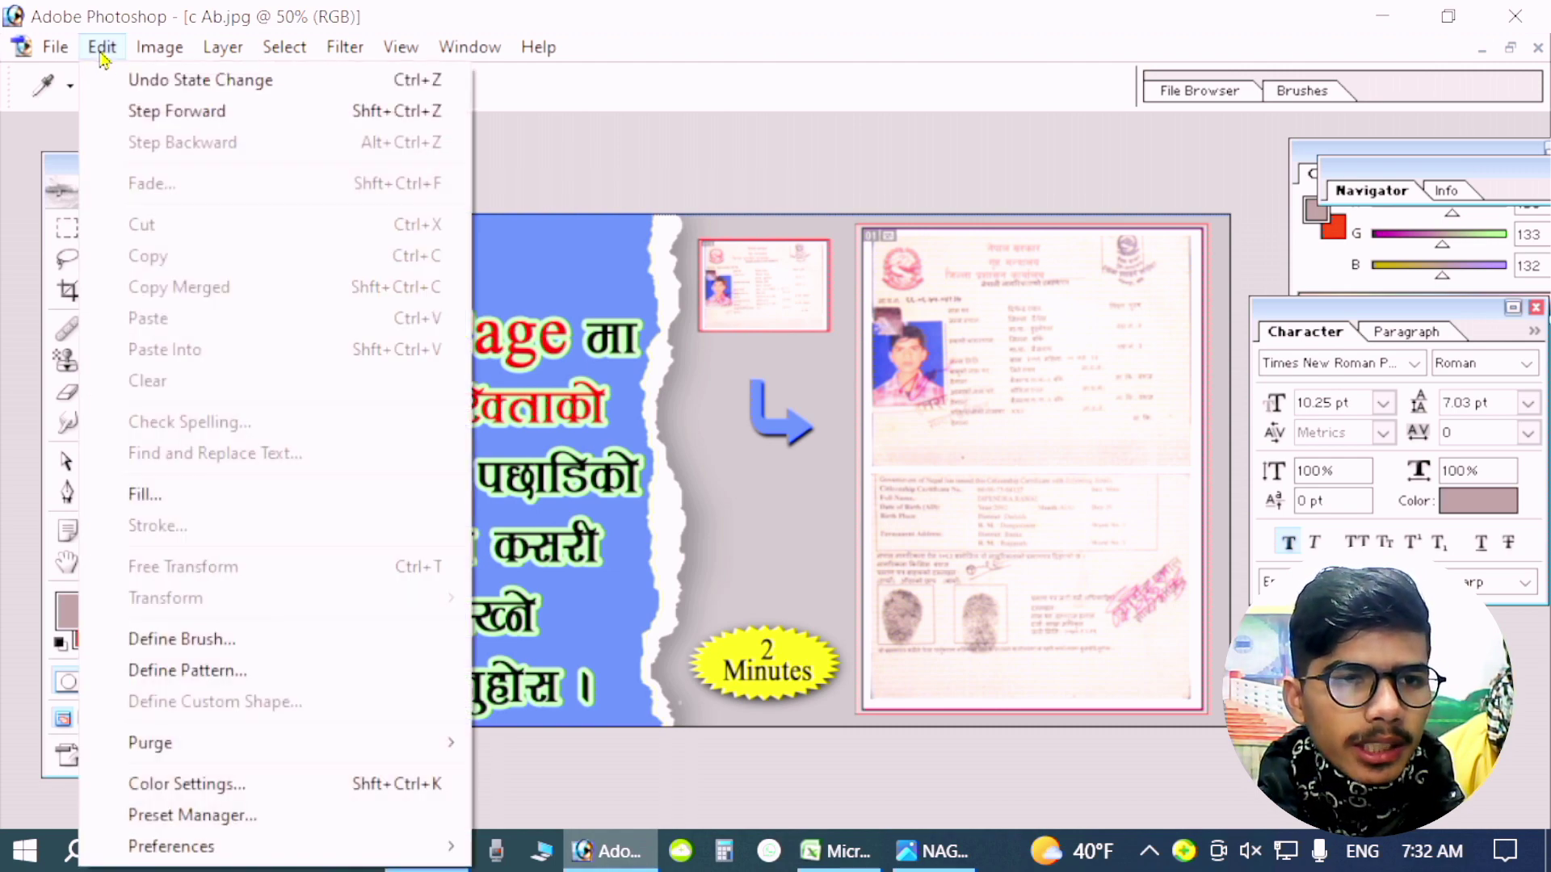
click(103, 48)
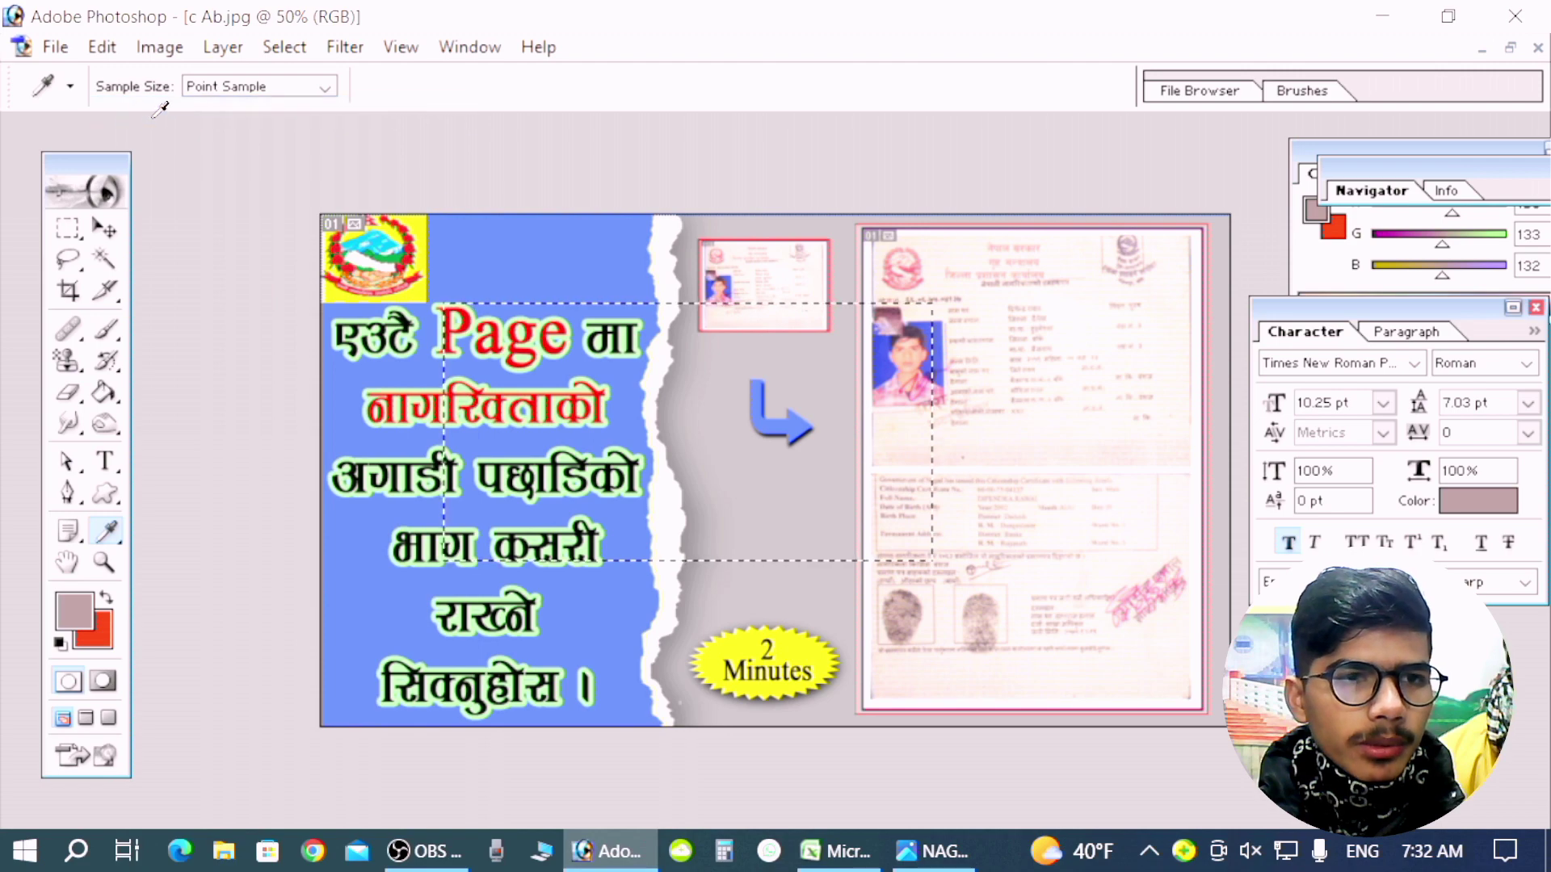
click(103, 48)
click(154, 111)
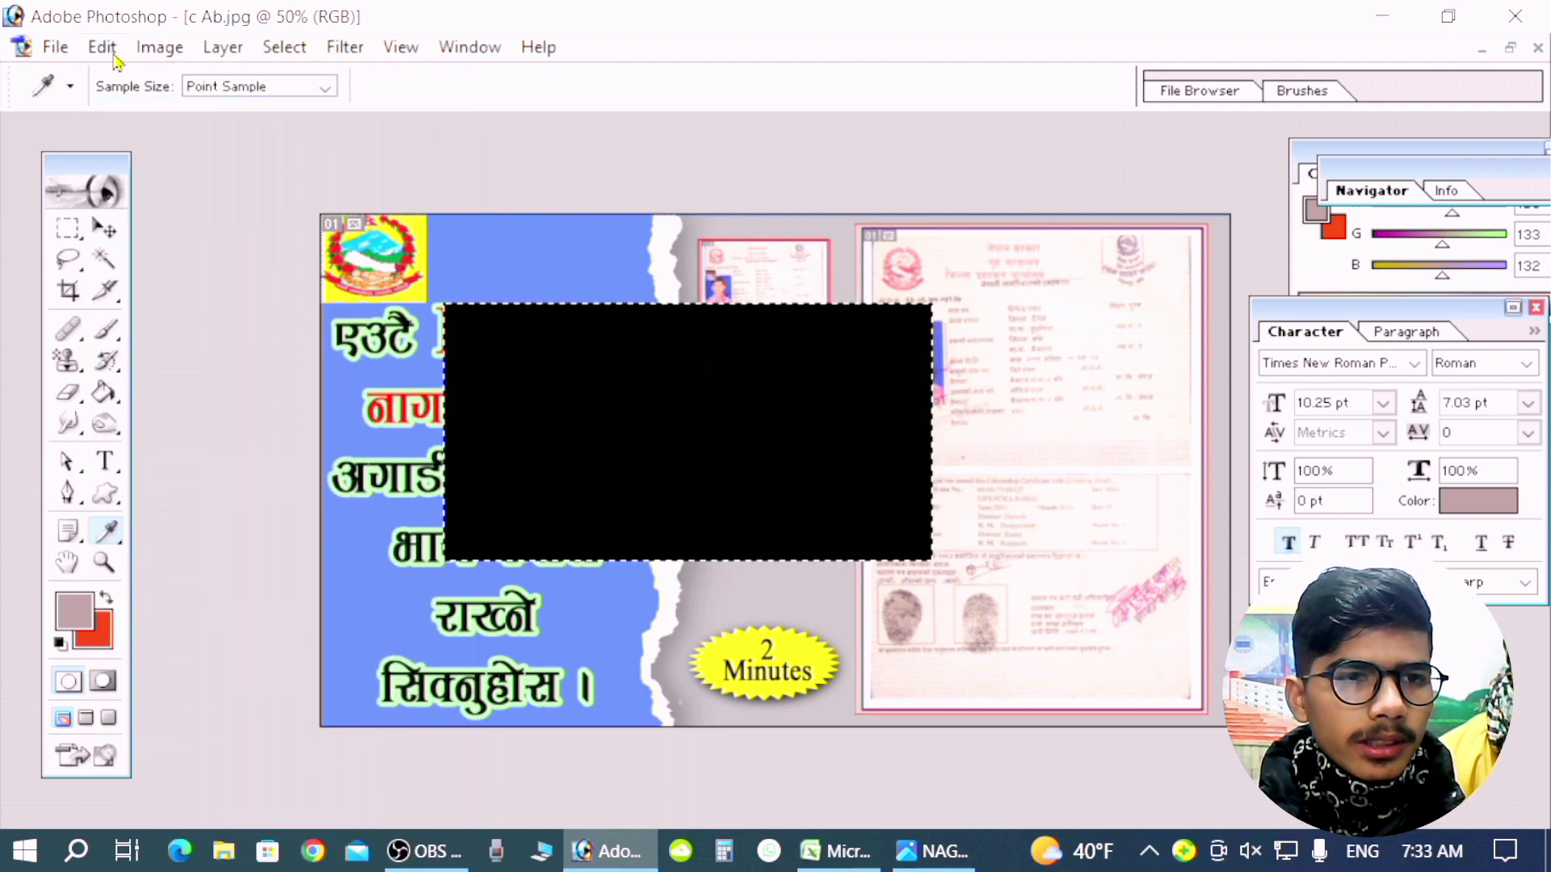
click(103, 48)
click(154, 111)
click(105, 49)
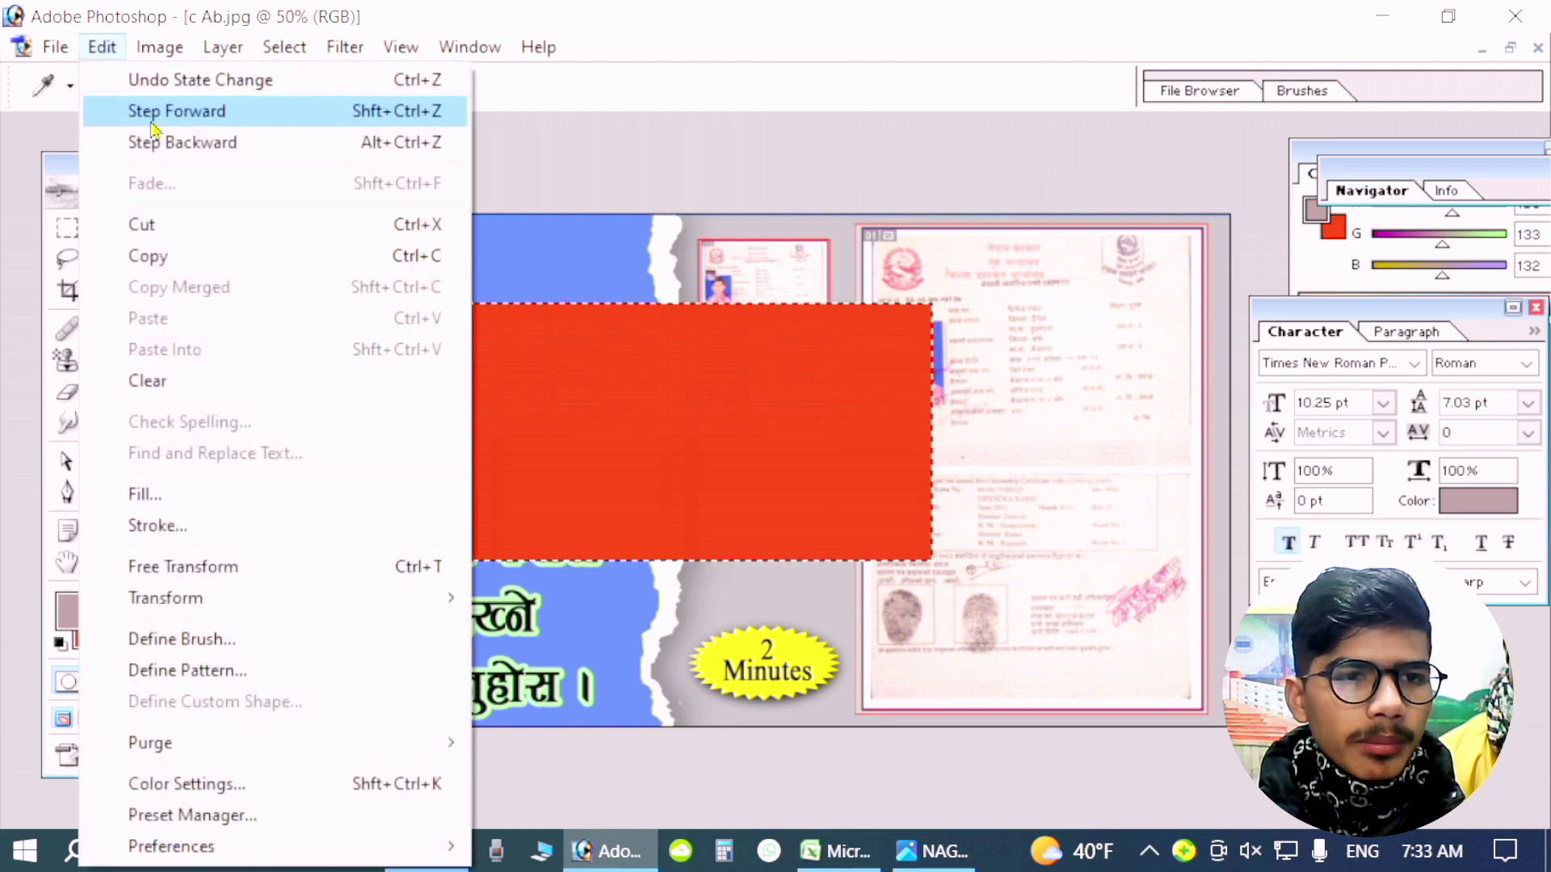
click(162, 111)
click(105, 47)
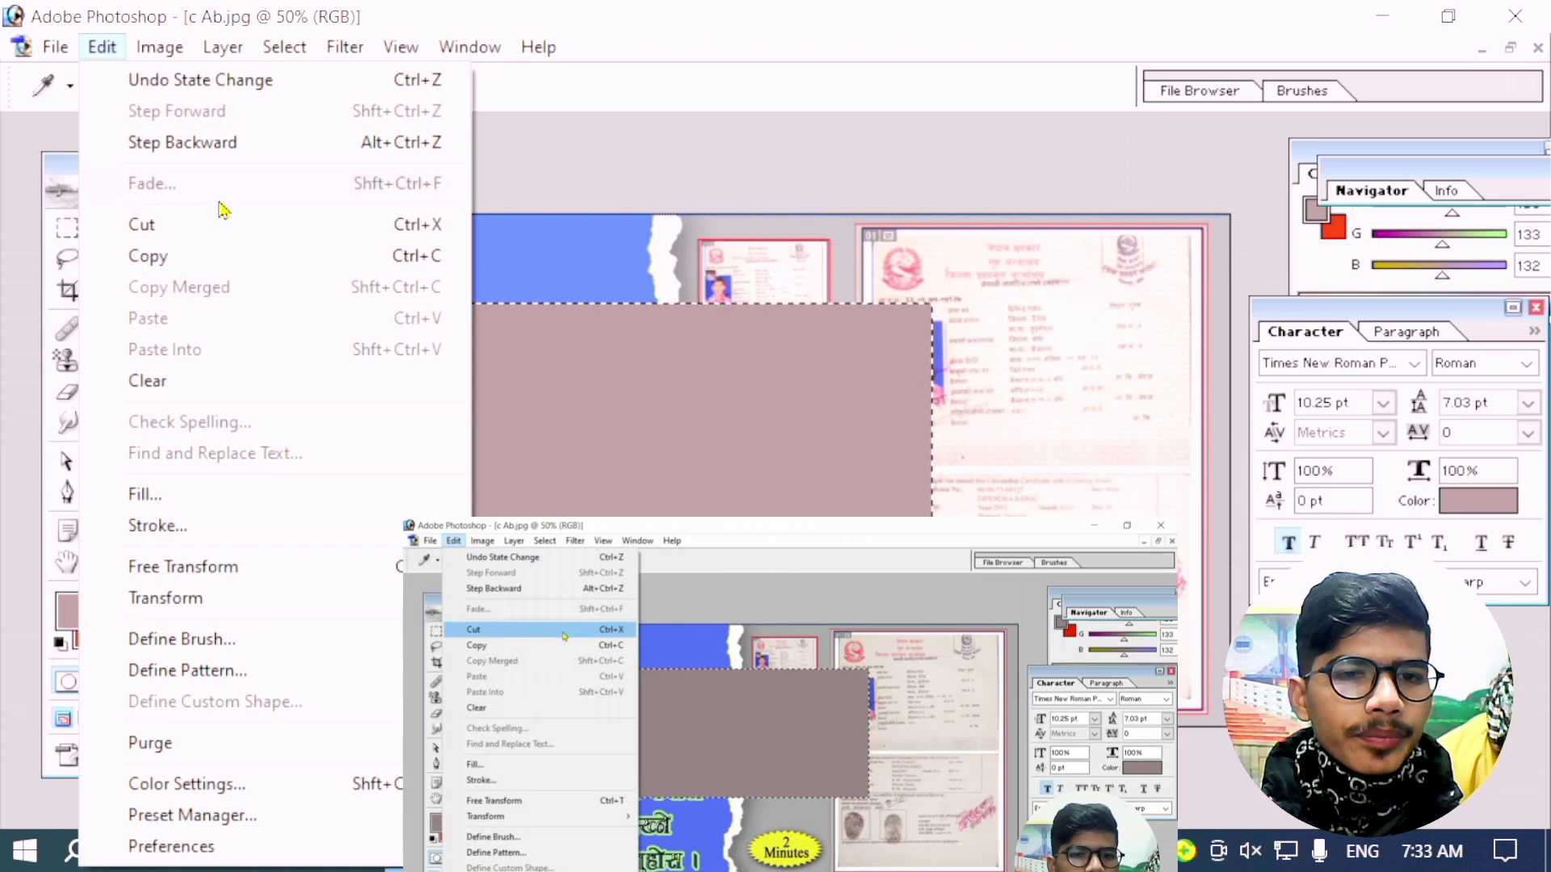
- Refill the selected rectangle with the red background colour instead of grey
click(631, 346)
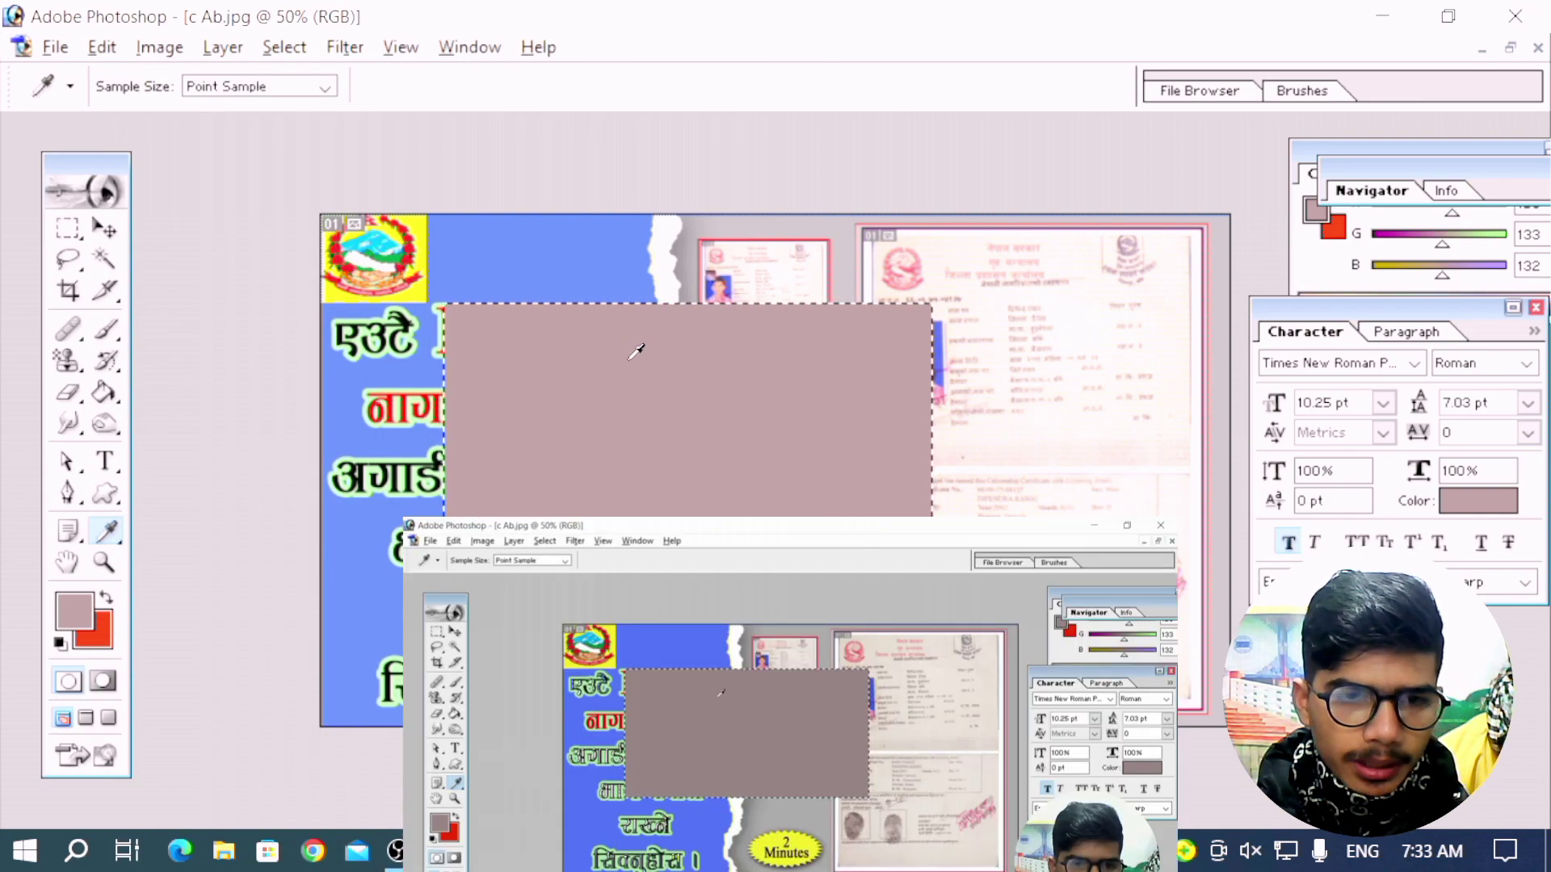
key(ctrl+BackSpace)
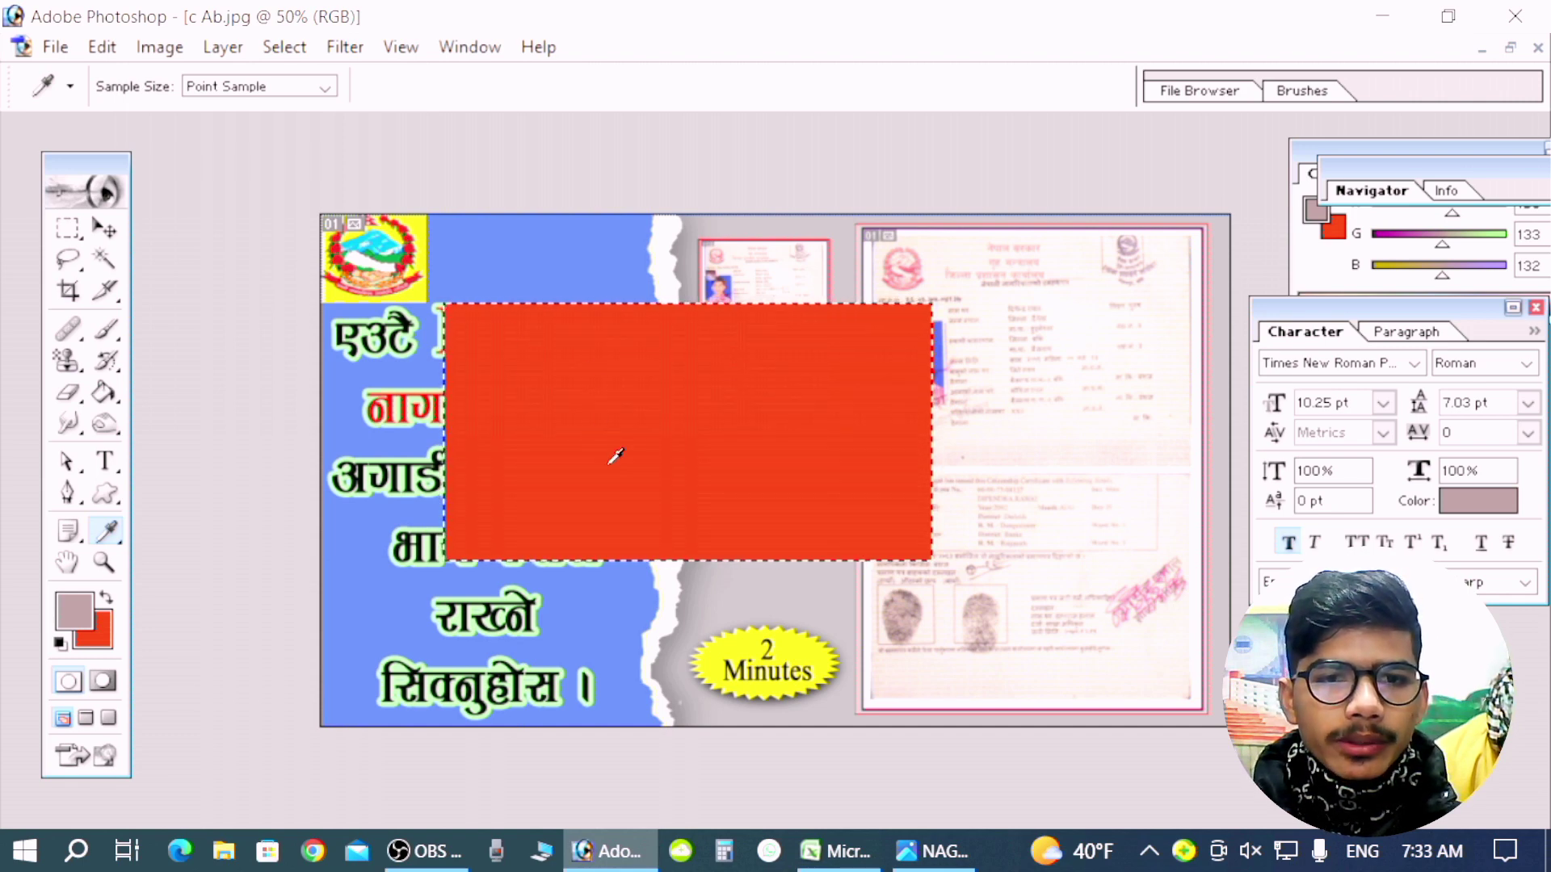
- Preview fading the red fill down to about 21% opacity, then cancel to keep it solid
click(111, 53)
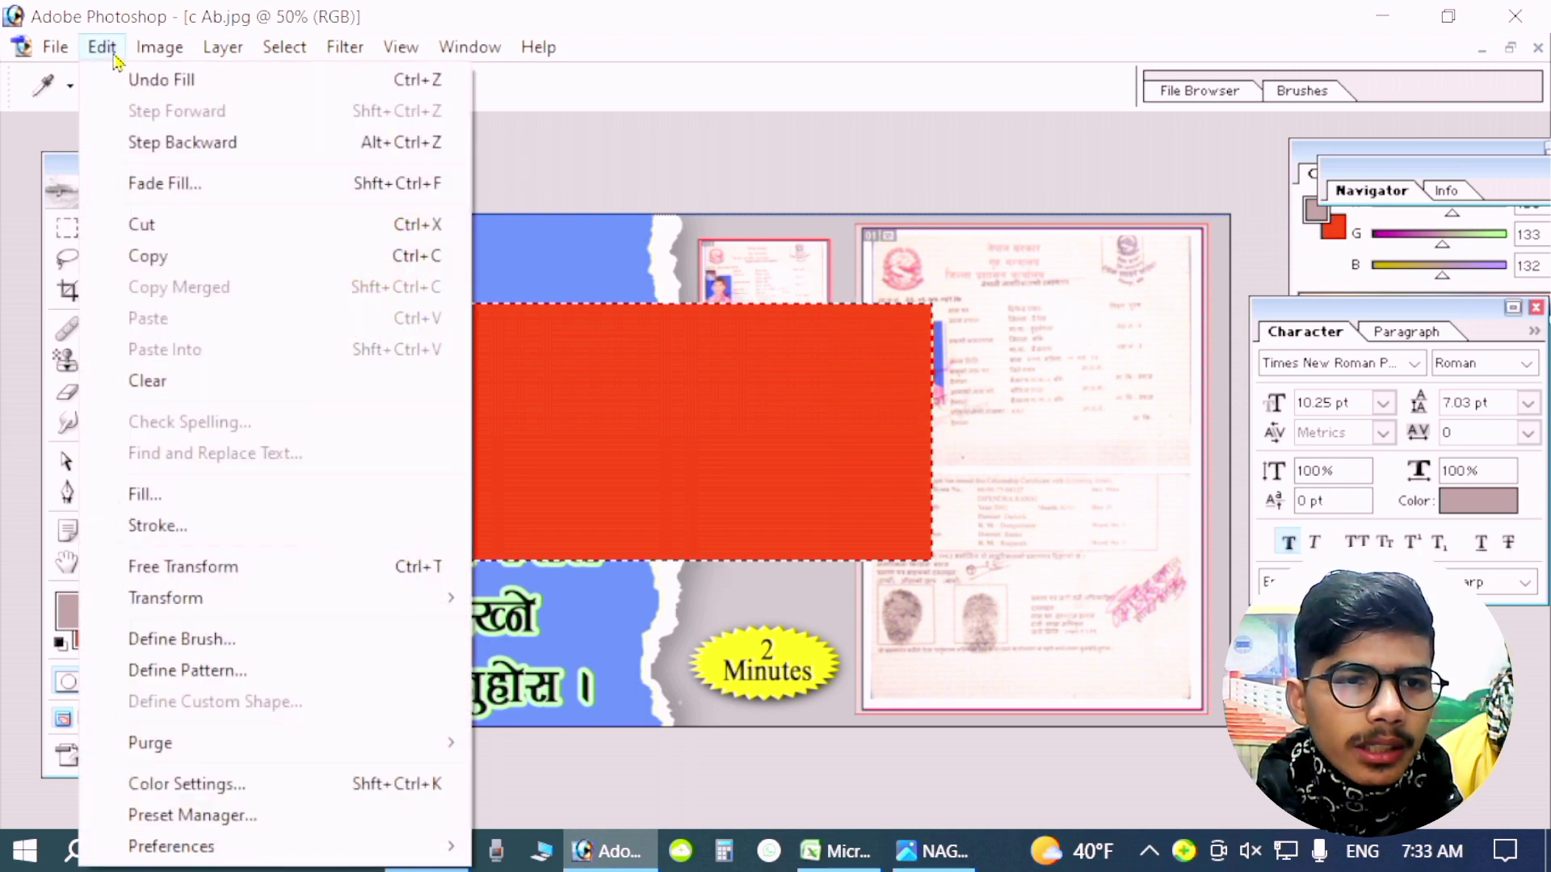
click(174, 190)
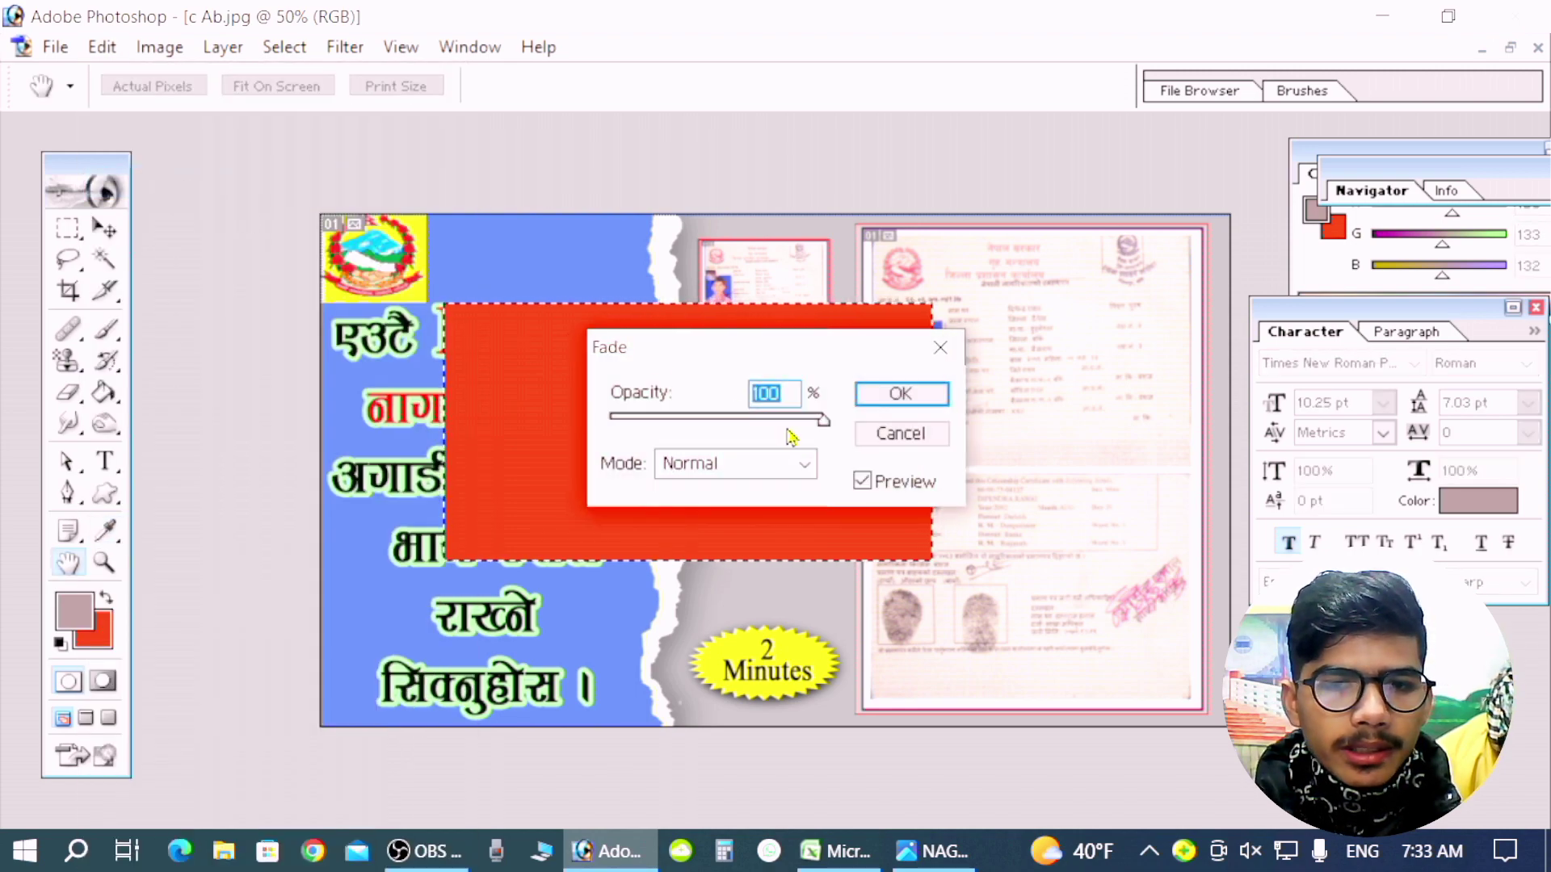
drag(824, 420, 714, 420)
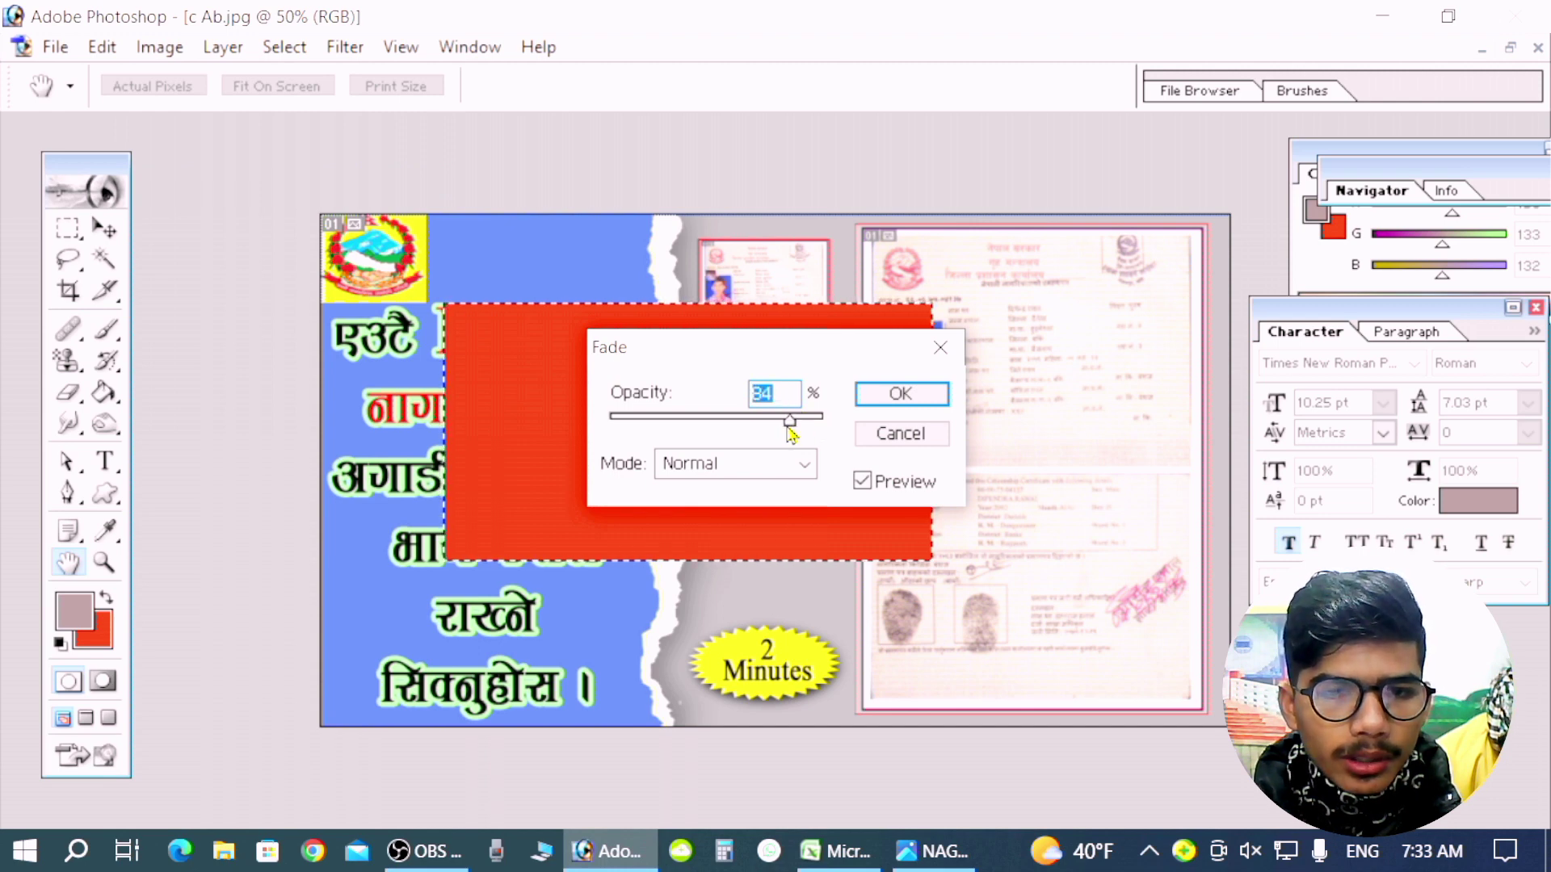
drag(671, 357, 657, 500)
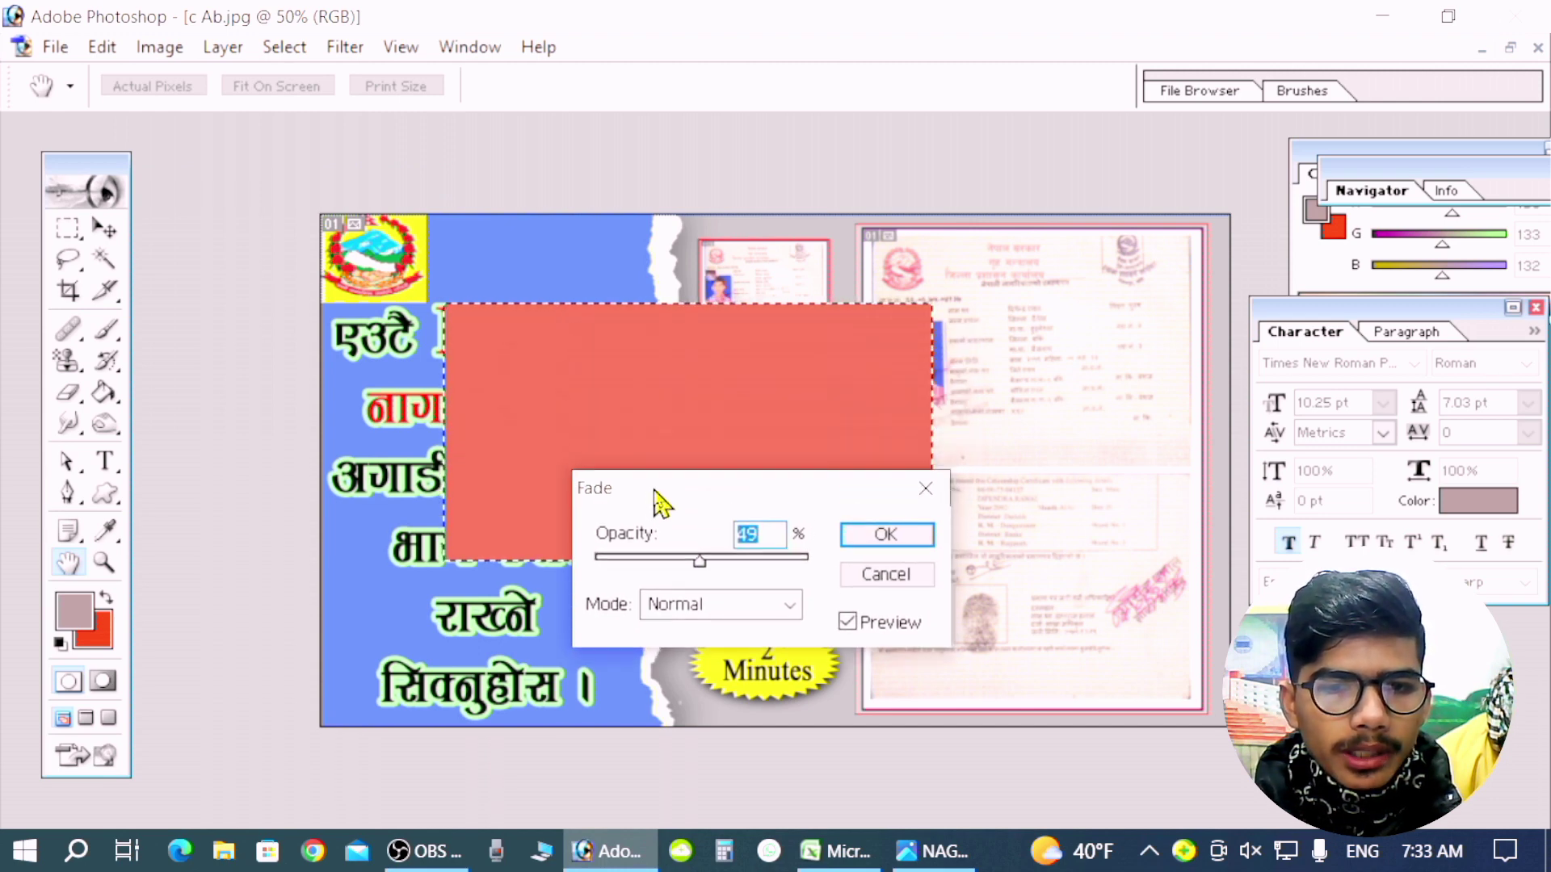
mouse_move(700, 566)
mouse_down()
mouse_move(602, 583)
mouse_move(641, 564)
mouse_up()
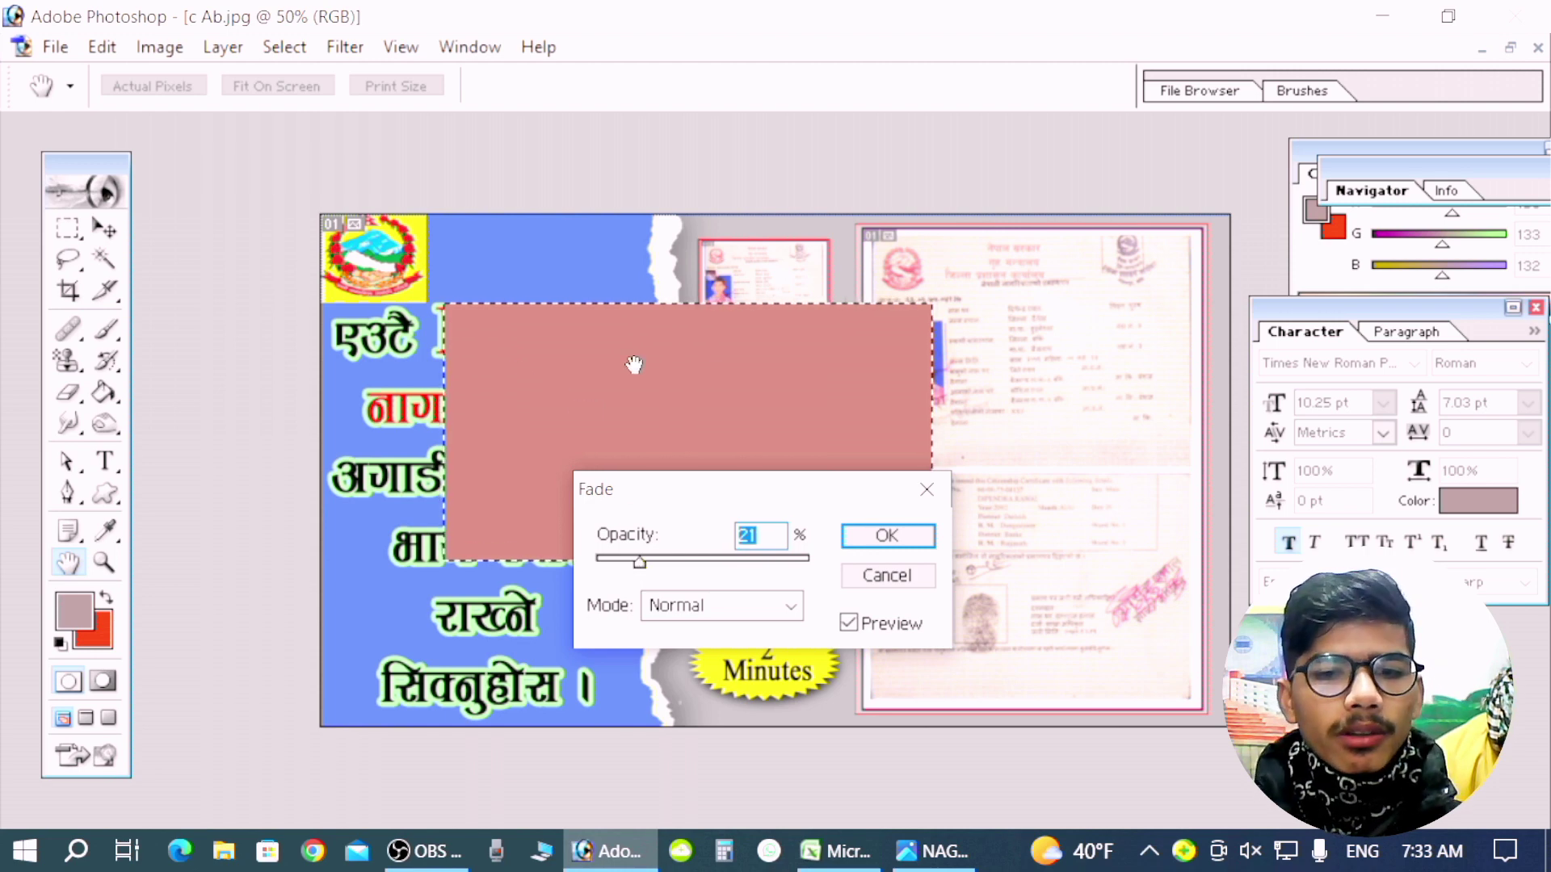
click(927, 490)
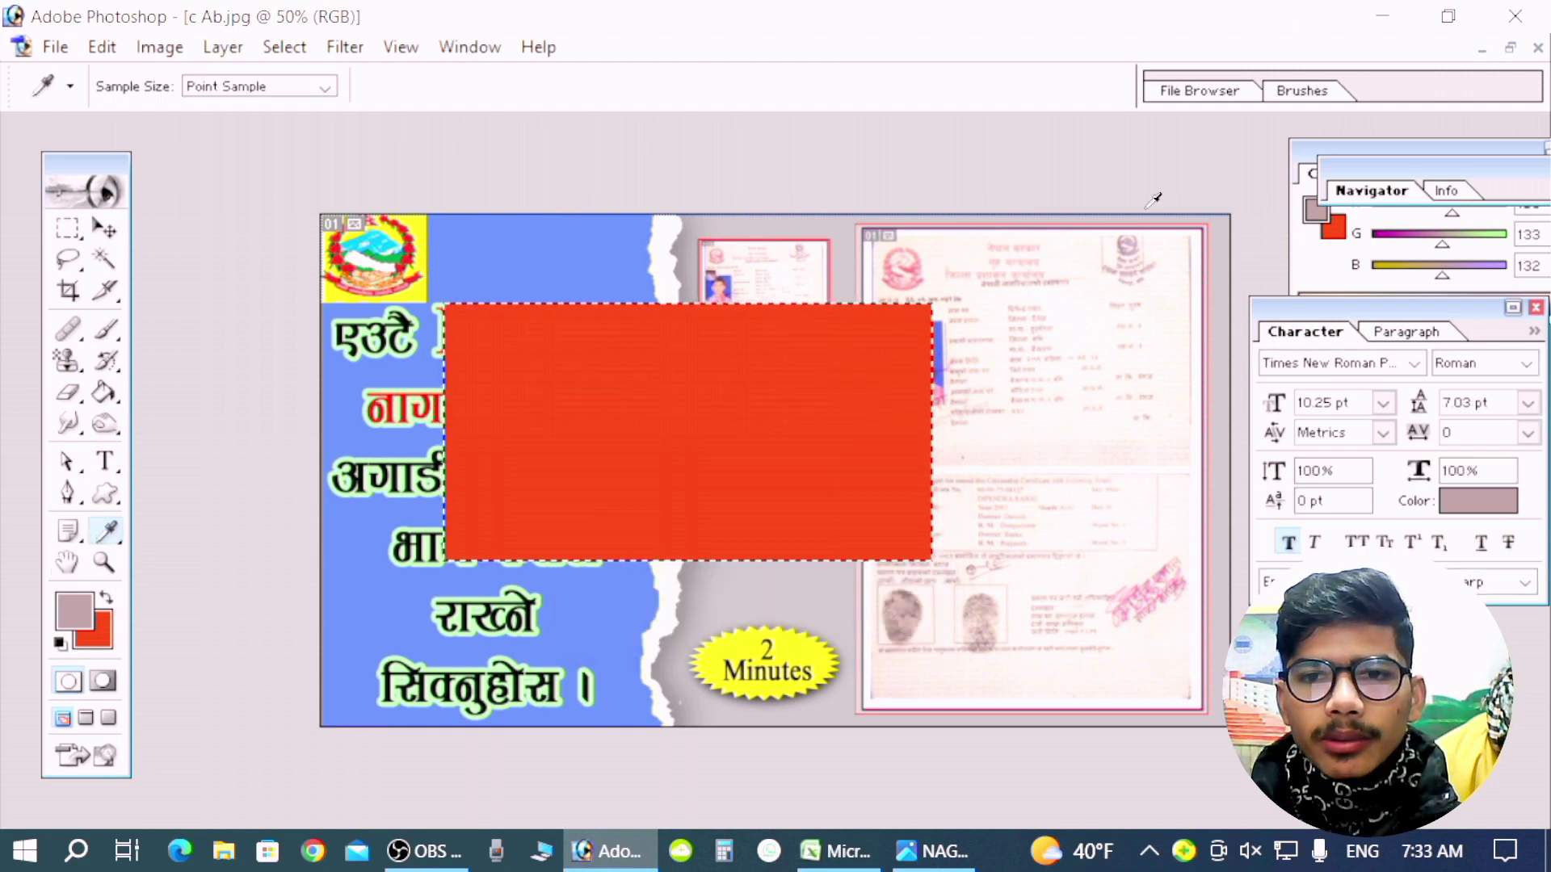
- Close c Ab.jpg without saving and create a new maximized Untitled-1 document
click(1538, 47)
click(782, 350)
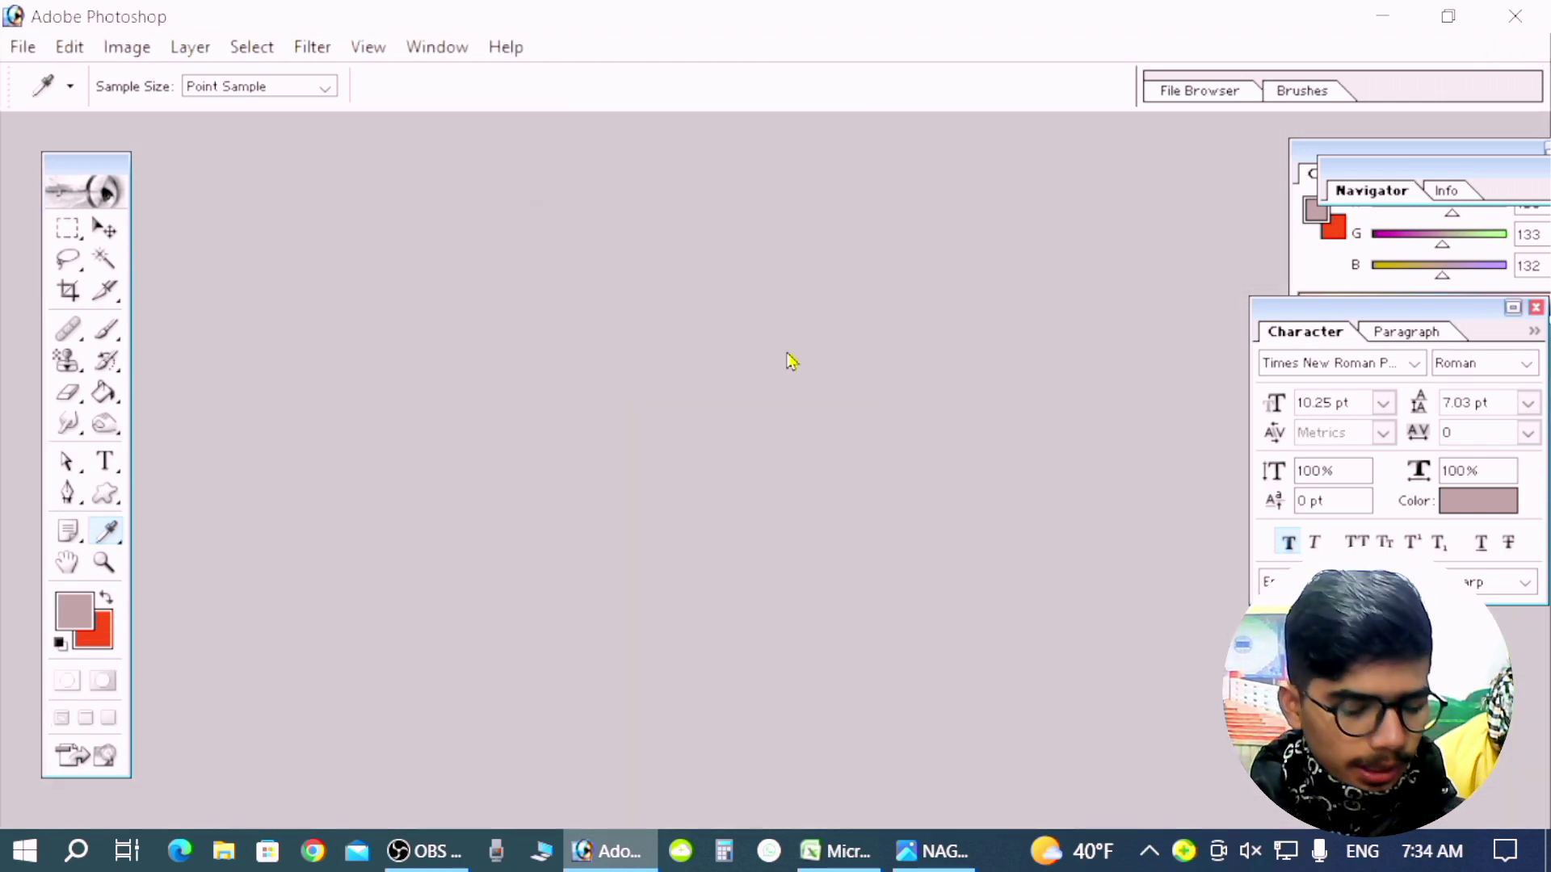
key(ctrl+n)
key(Return)
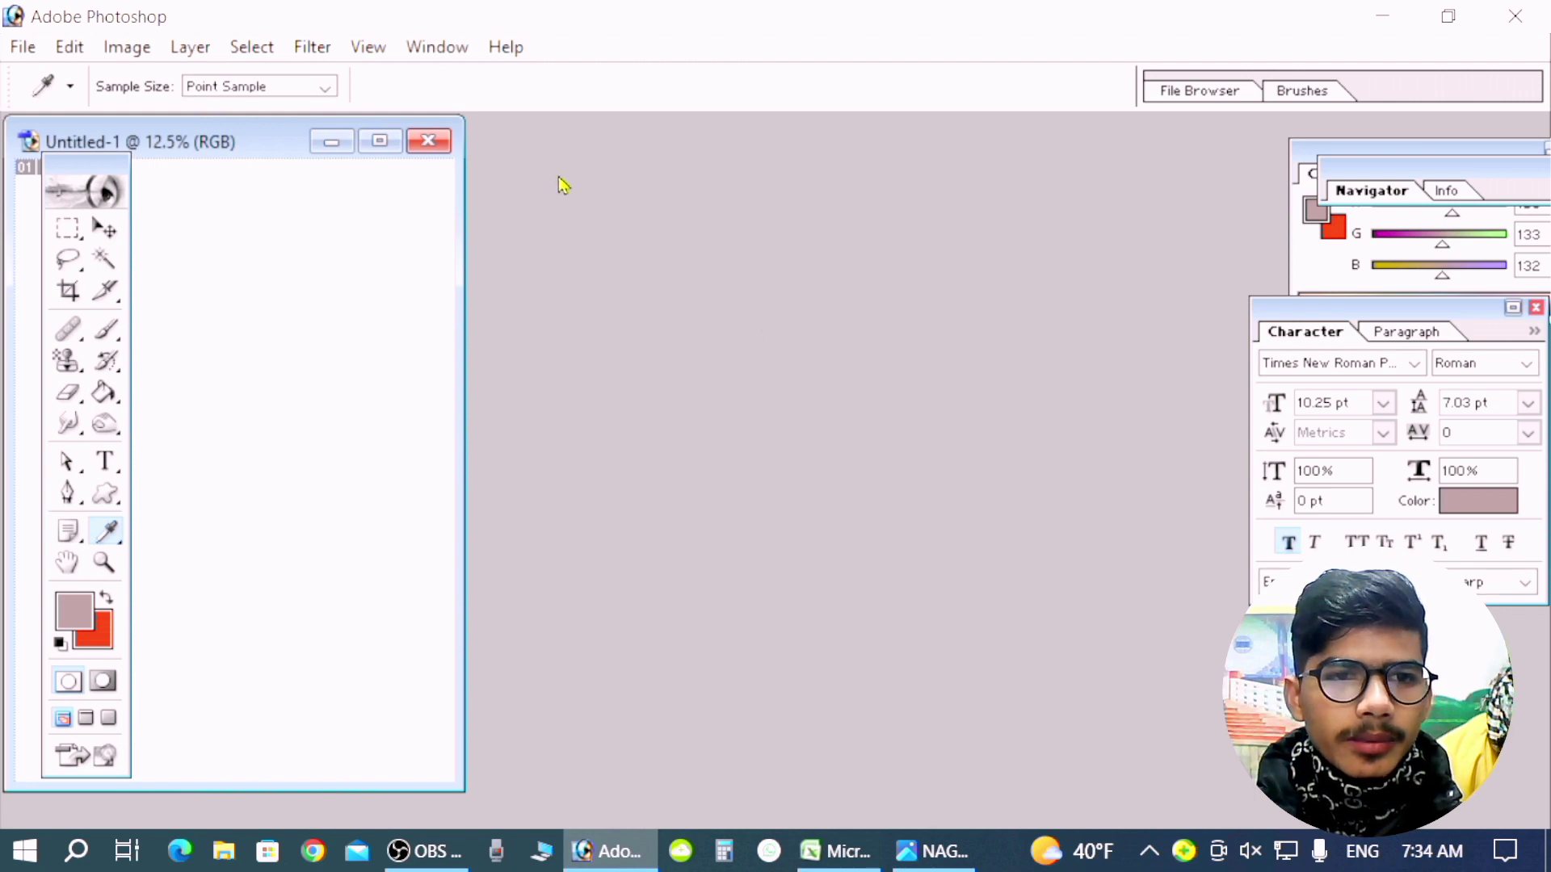
click(395, 145)
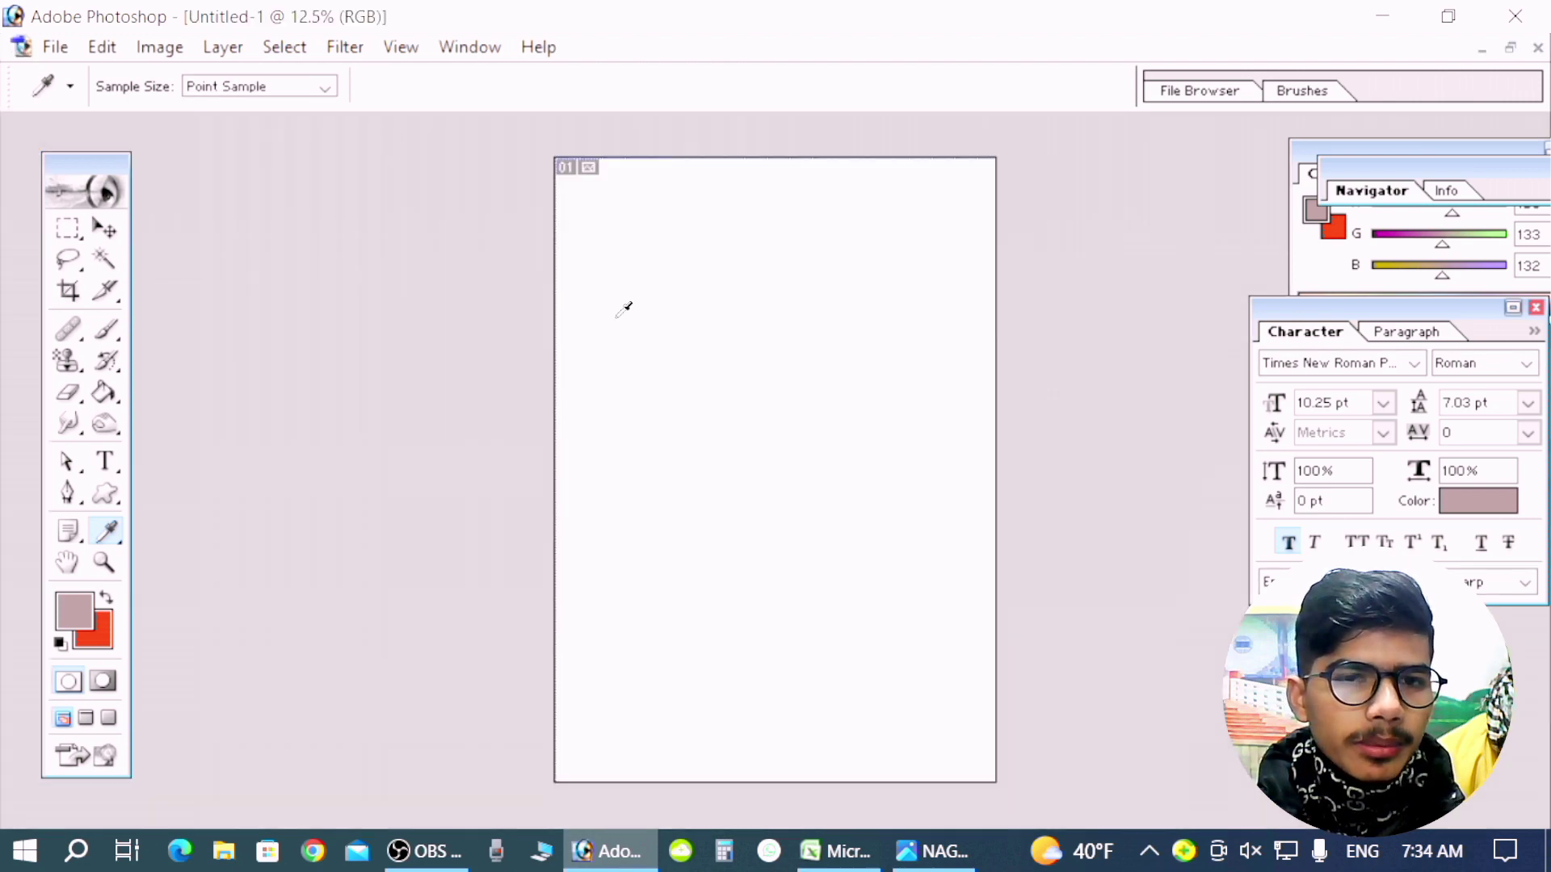
- Fill a rectangle in Untitled-1's upper half with solid red
click(71, 236)
drag(600, 239, 961, 545)
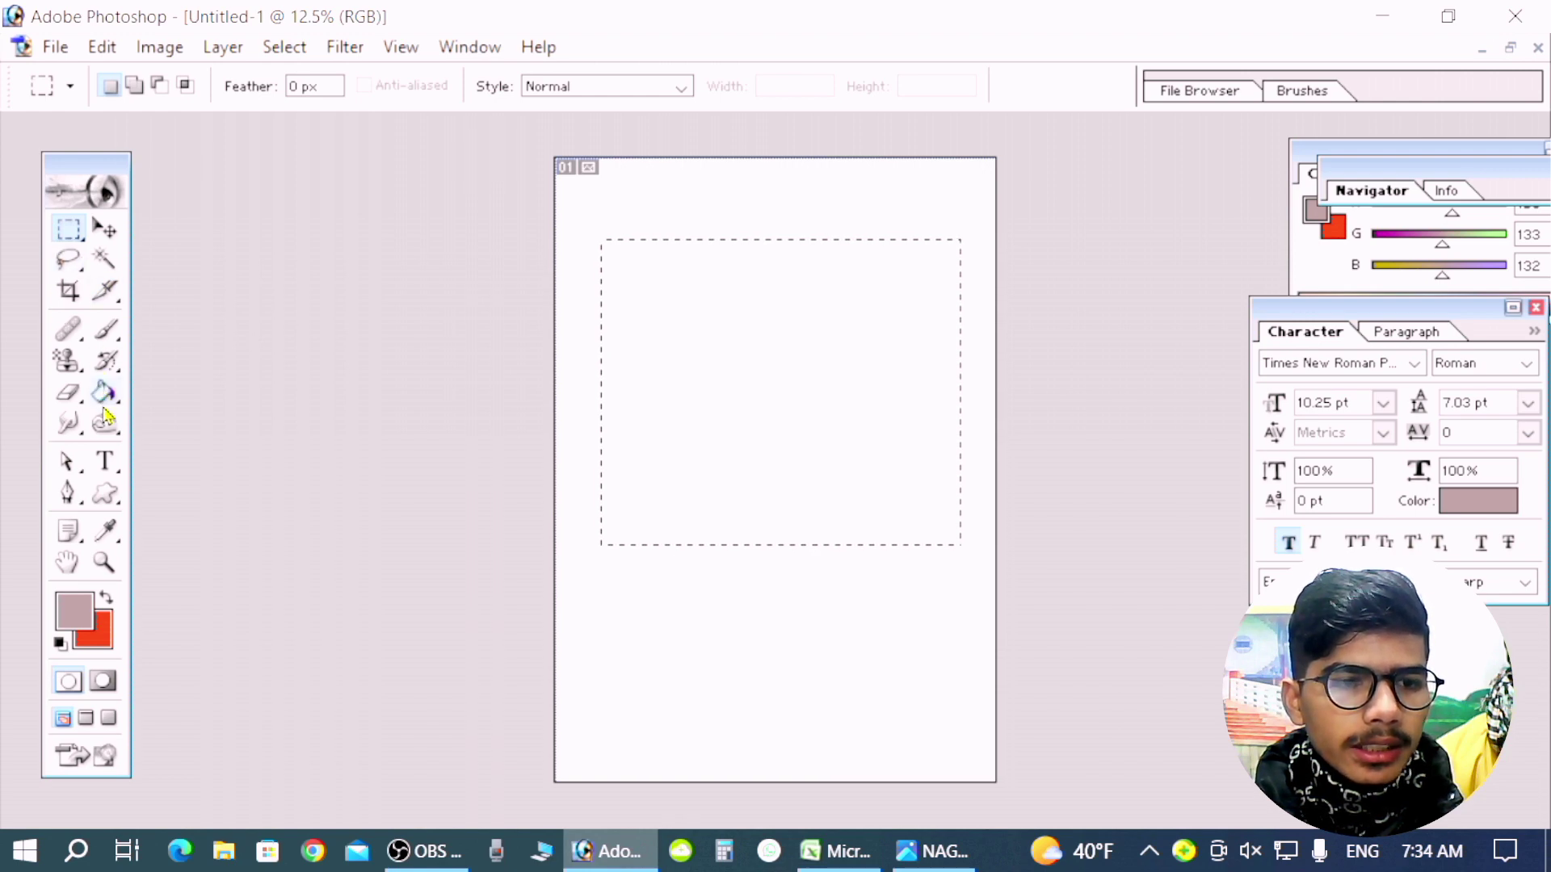
key(ctrl+BackSpace)
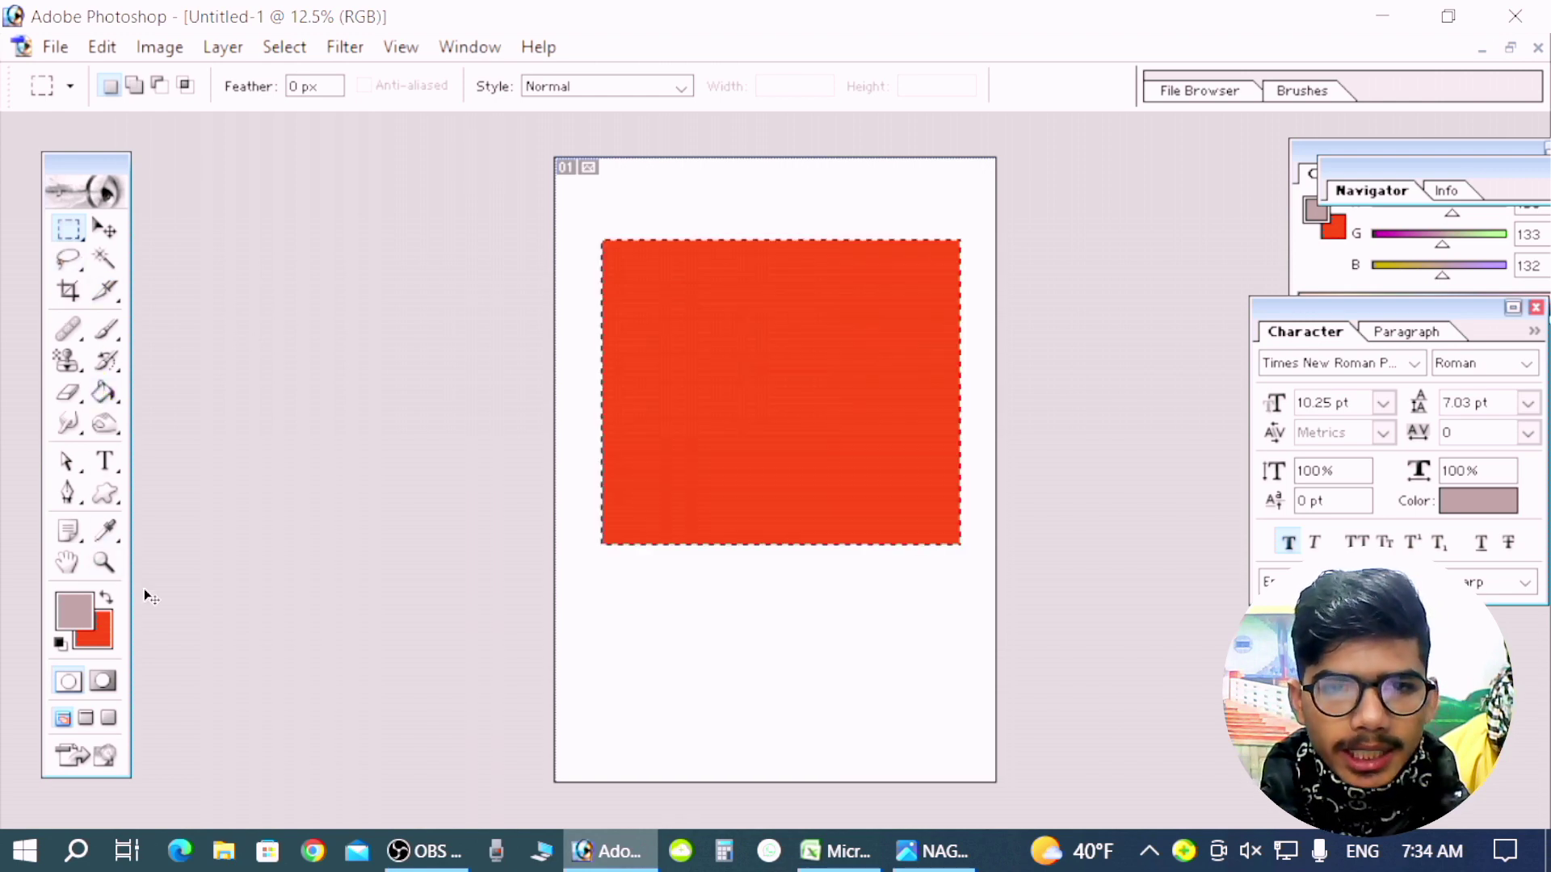
click(103, 48)
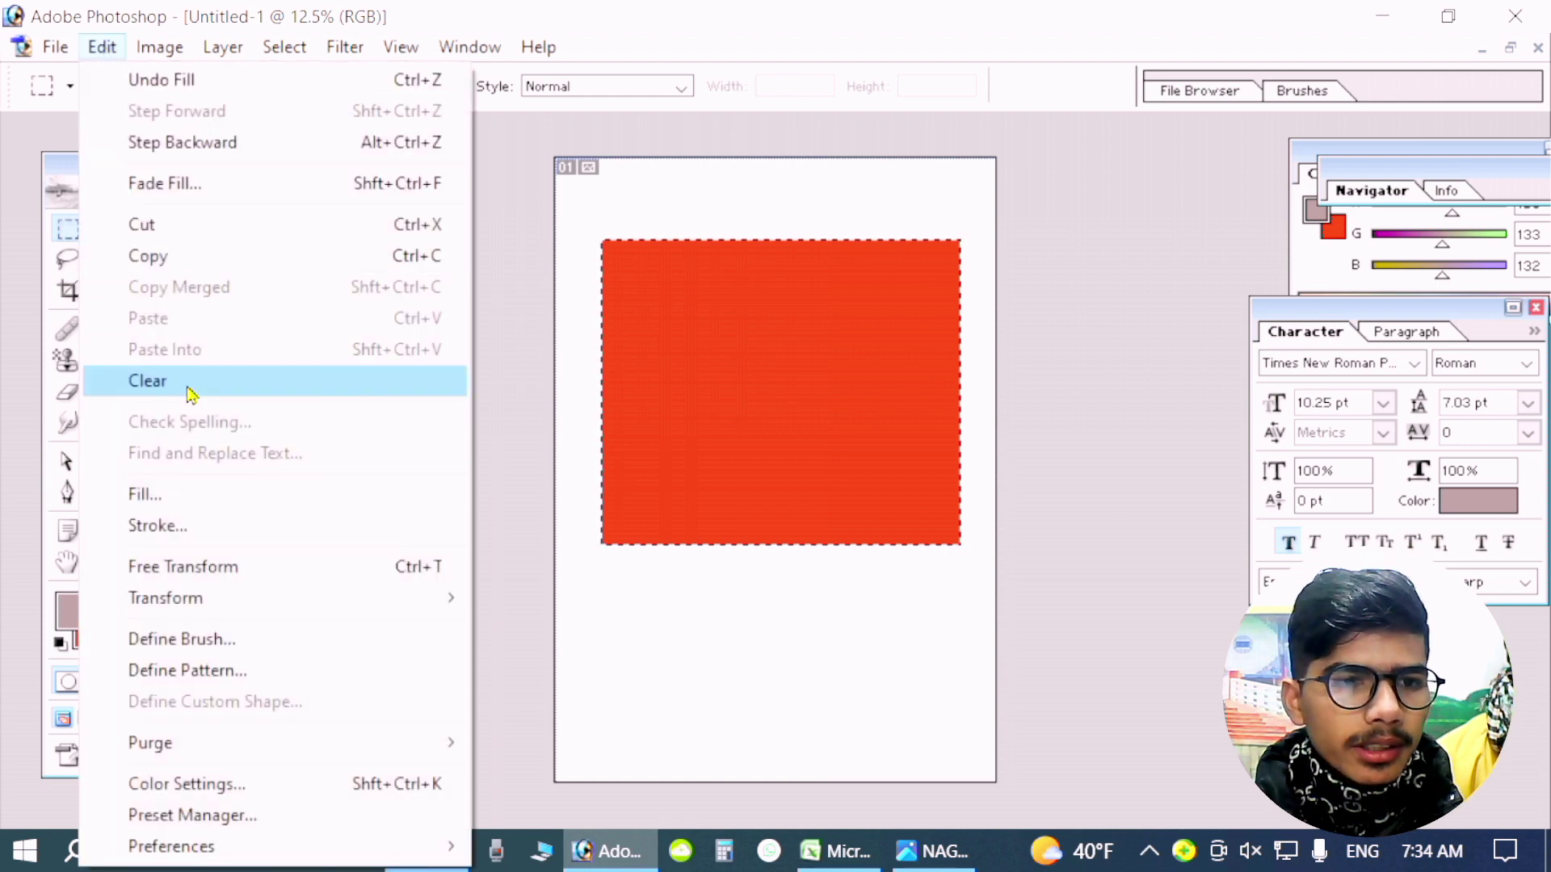
click(178, 187)
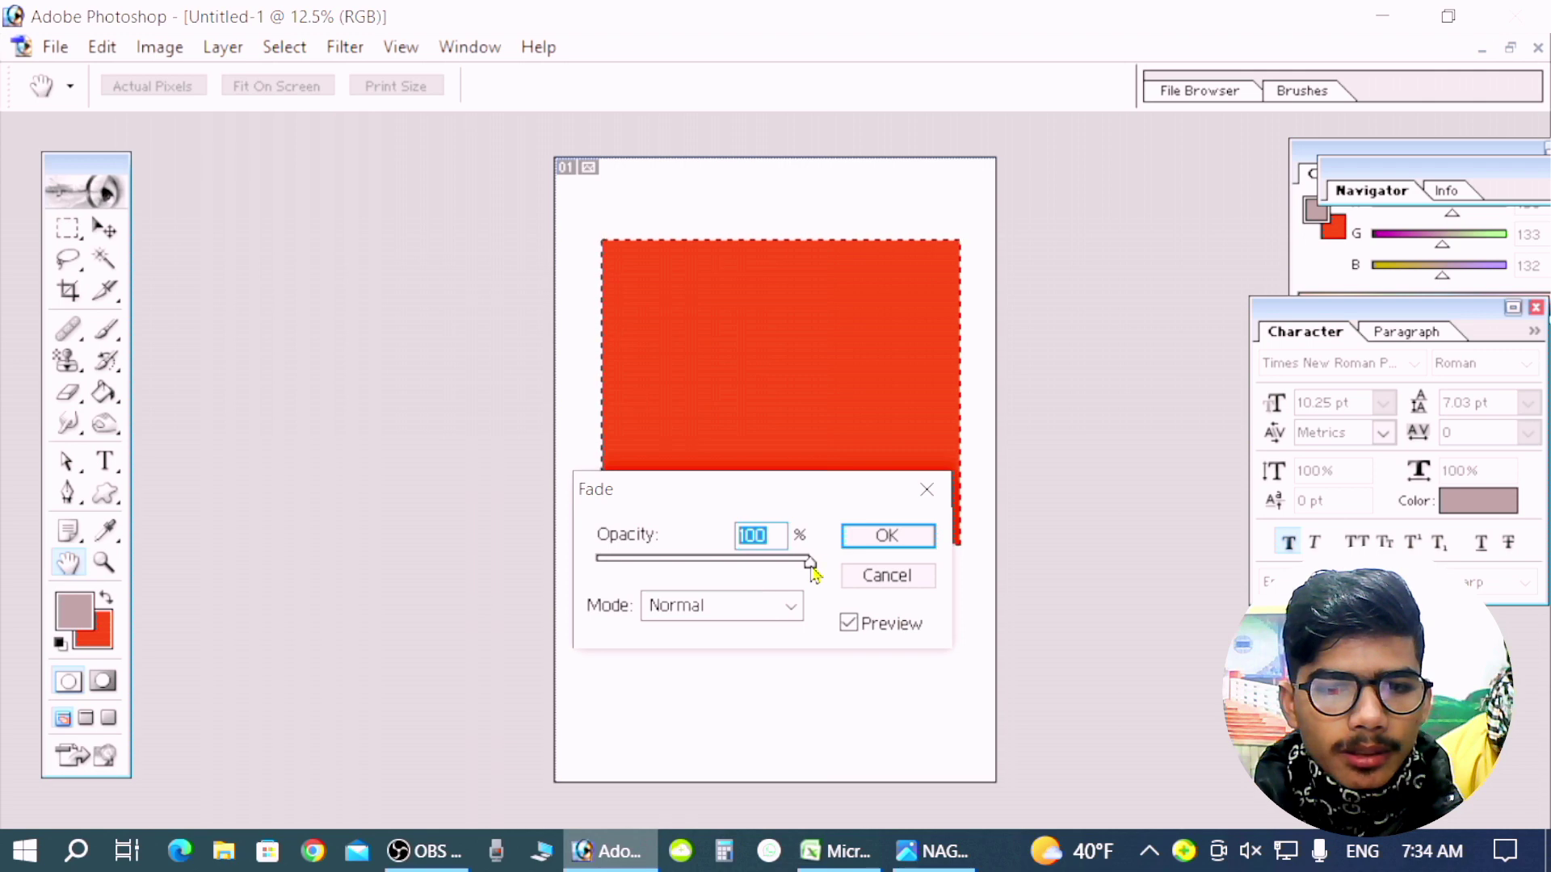
mouse_move(809, 562)
mouse_down()
mouse_move(607, 565)
mouse_move(649, 576)
mouse_up()
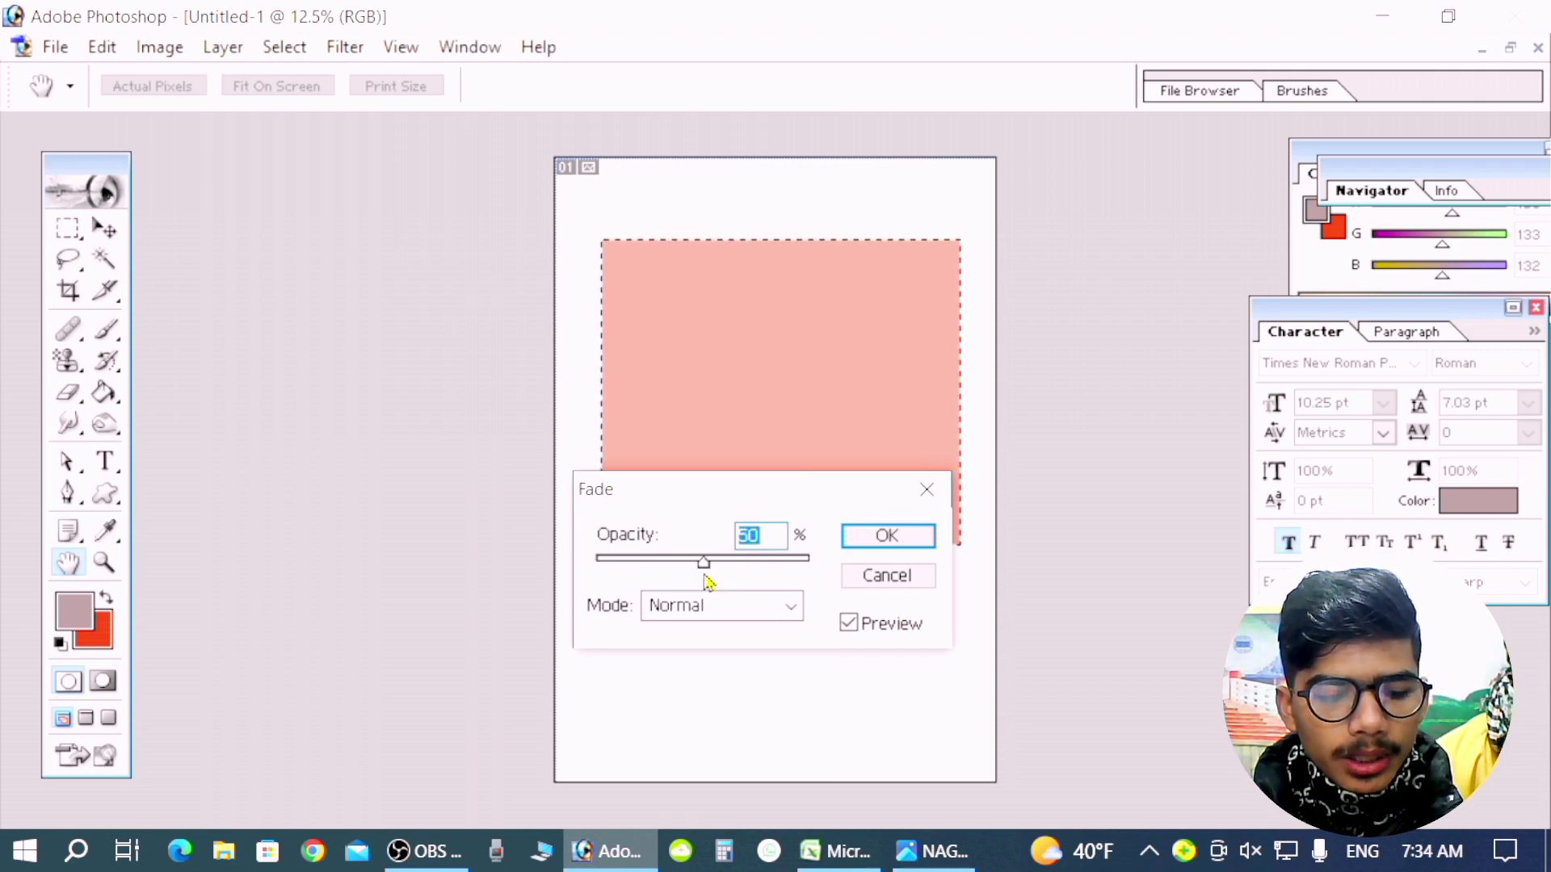
click(921, 503)
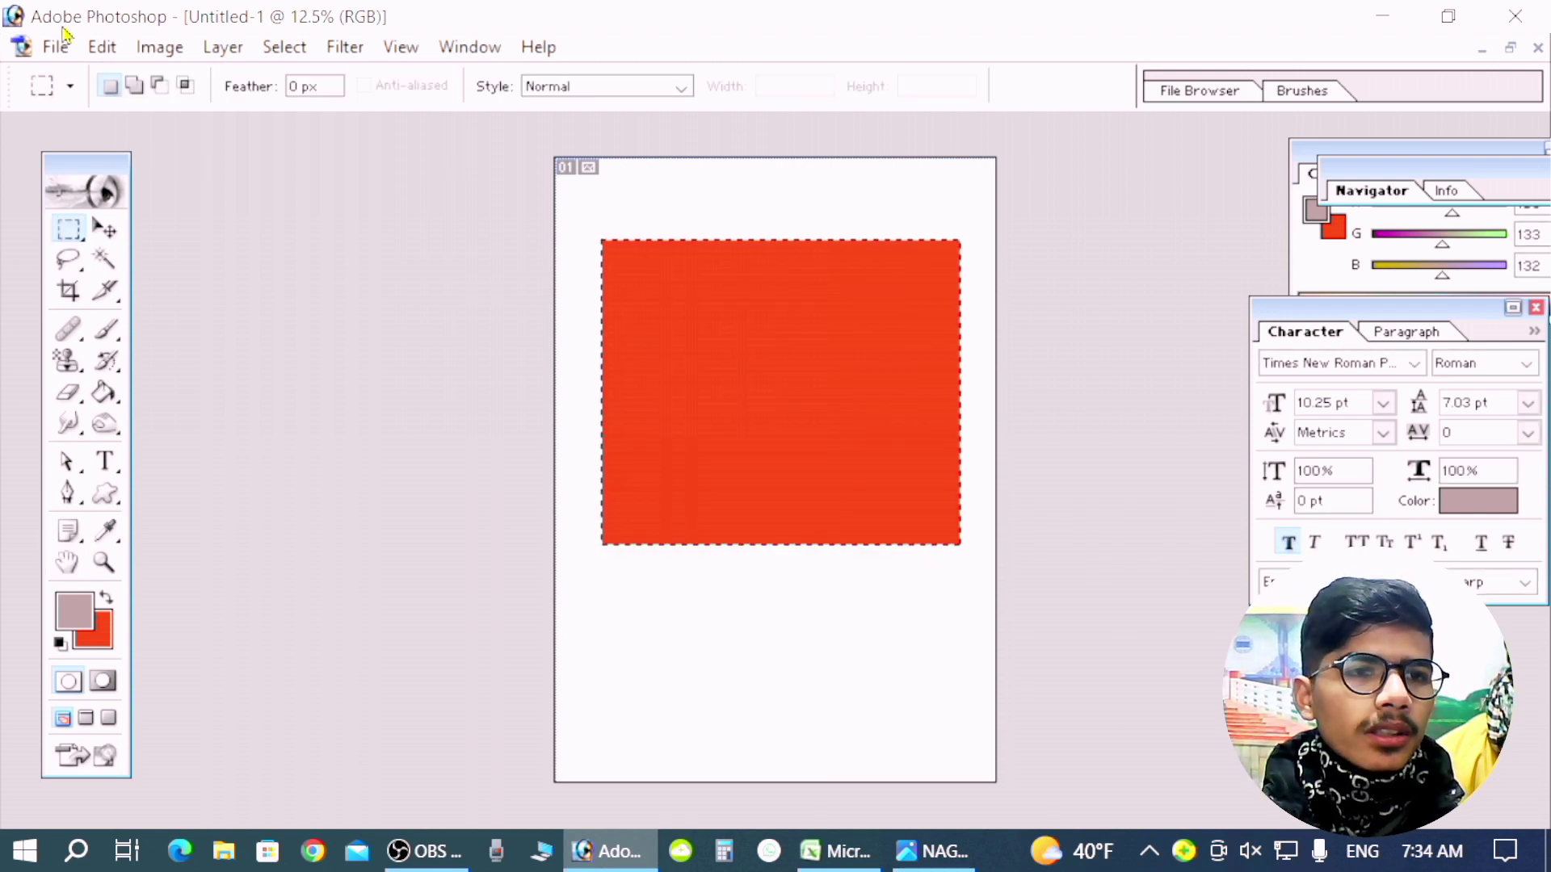
click(103, 47)
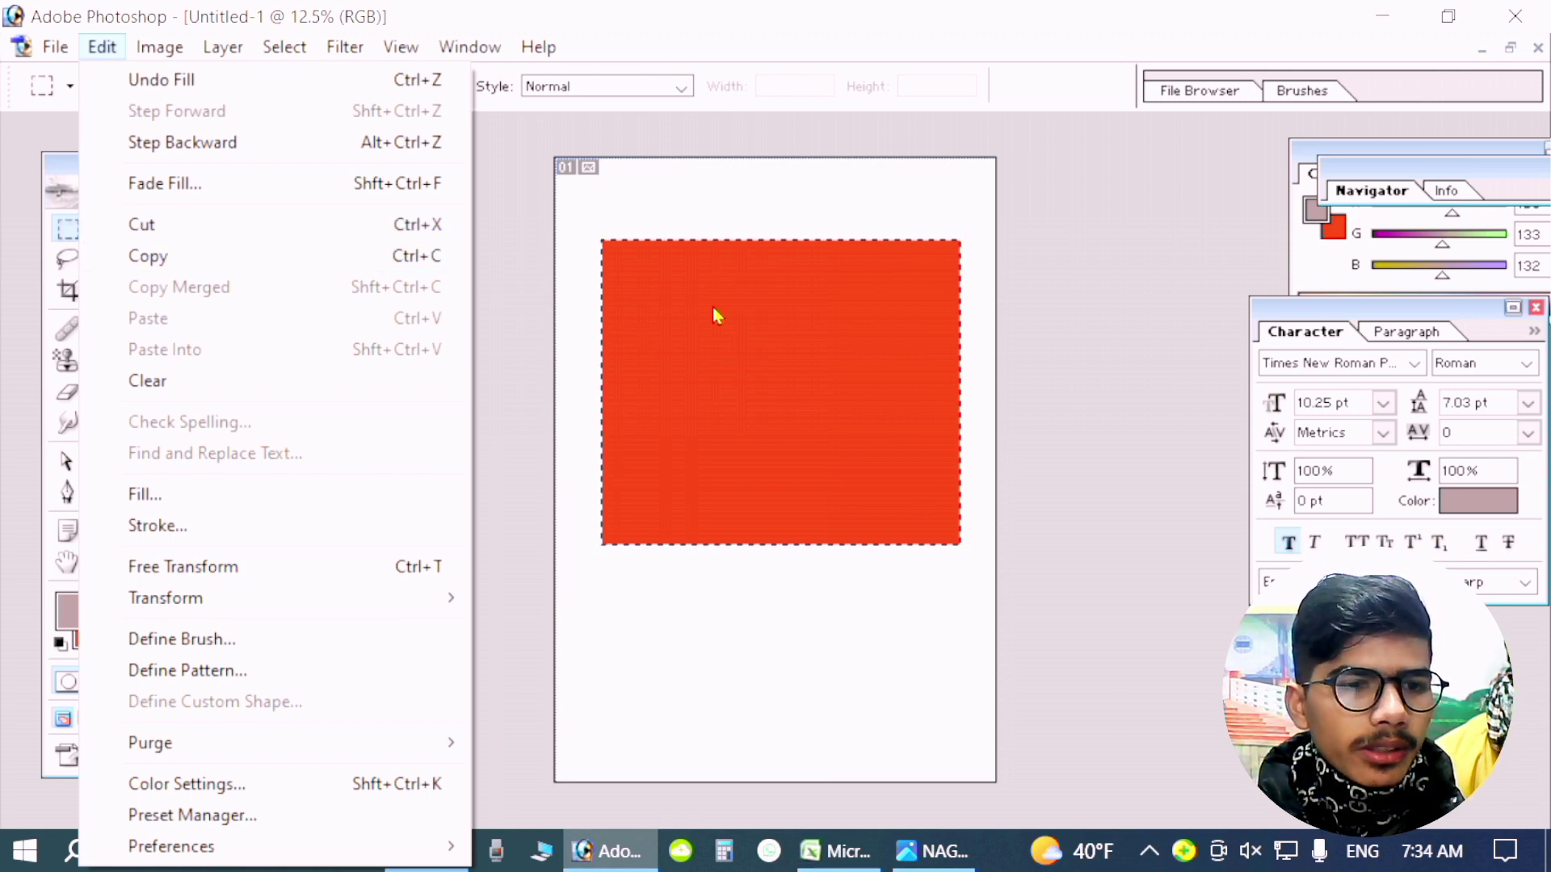
click(576, 455)
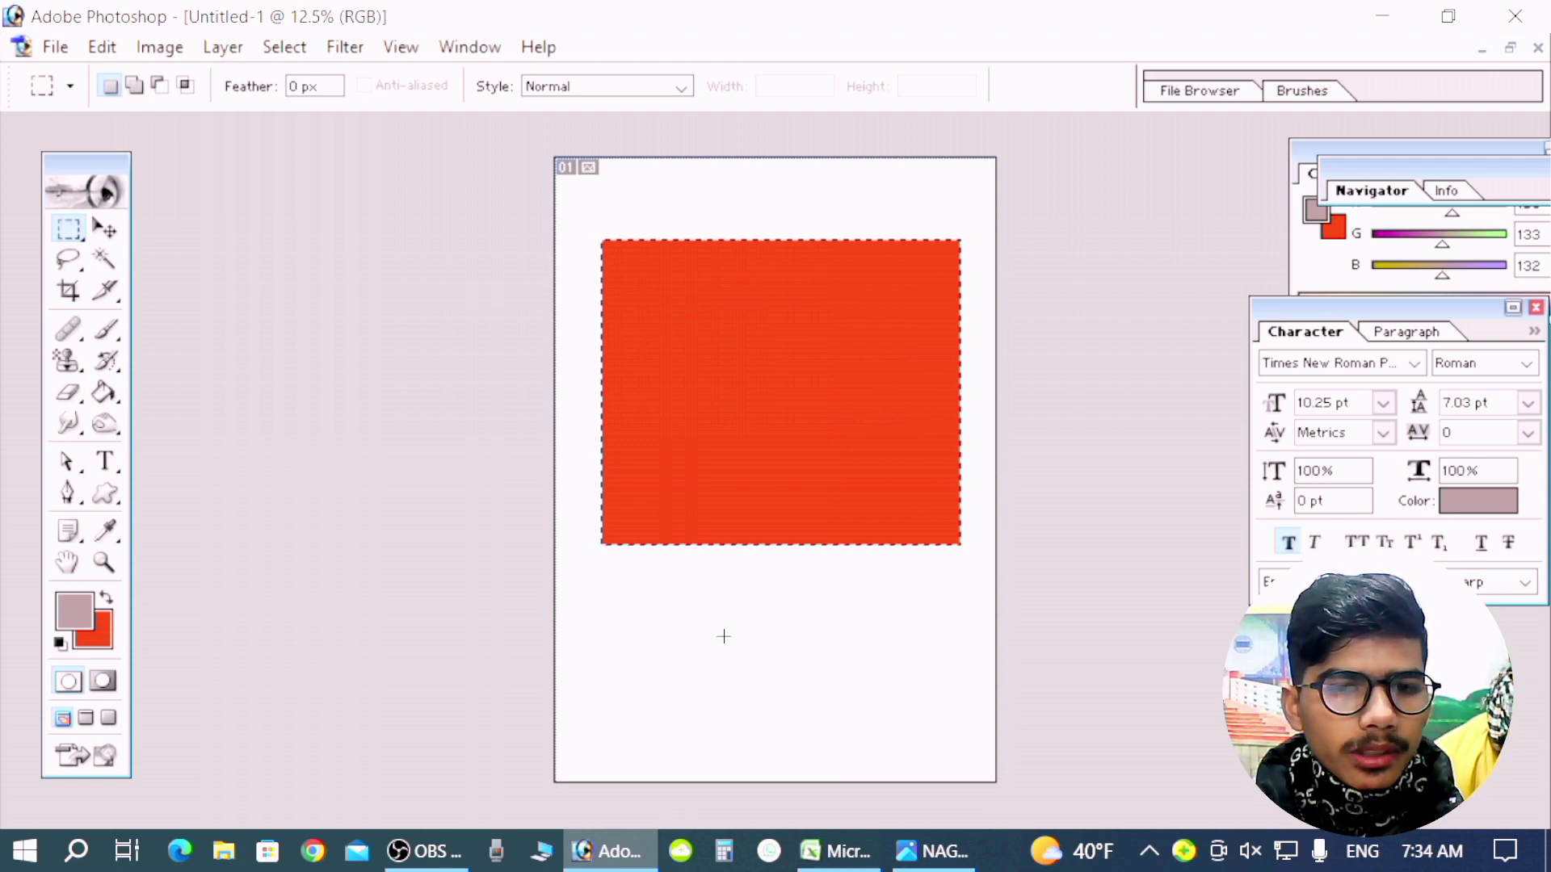
- Set the background colour to white in the Color Picker
click(105, 651)
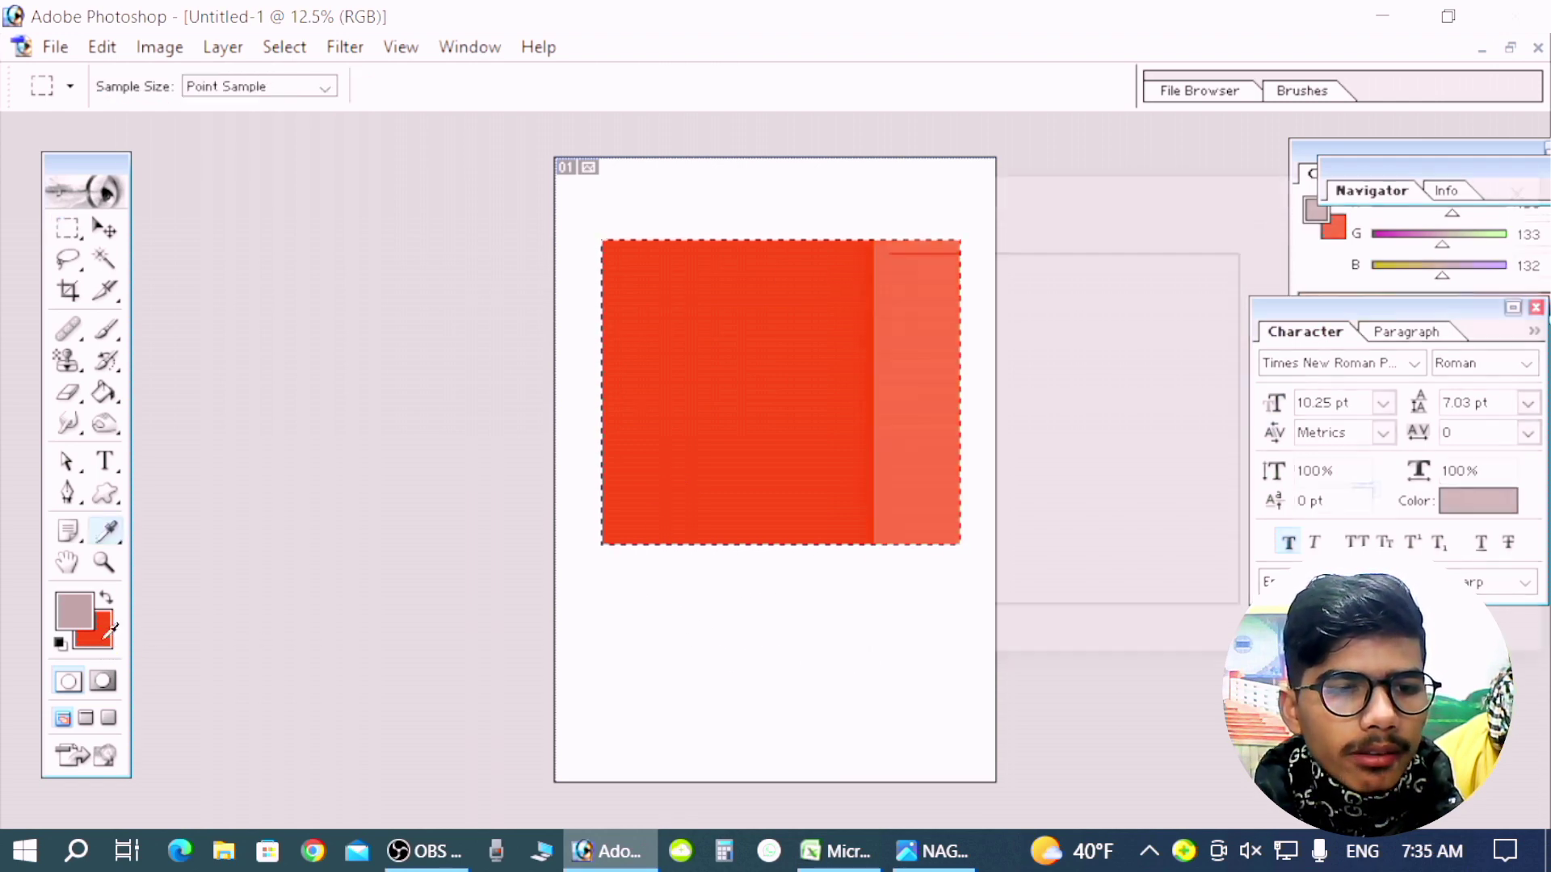
click(629, 206)
click(1494, 233)
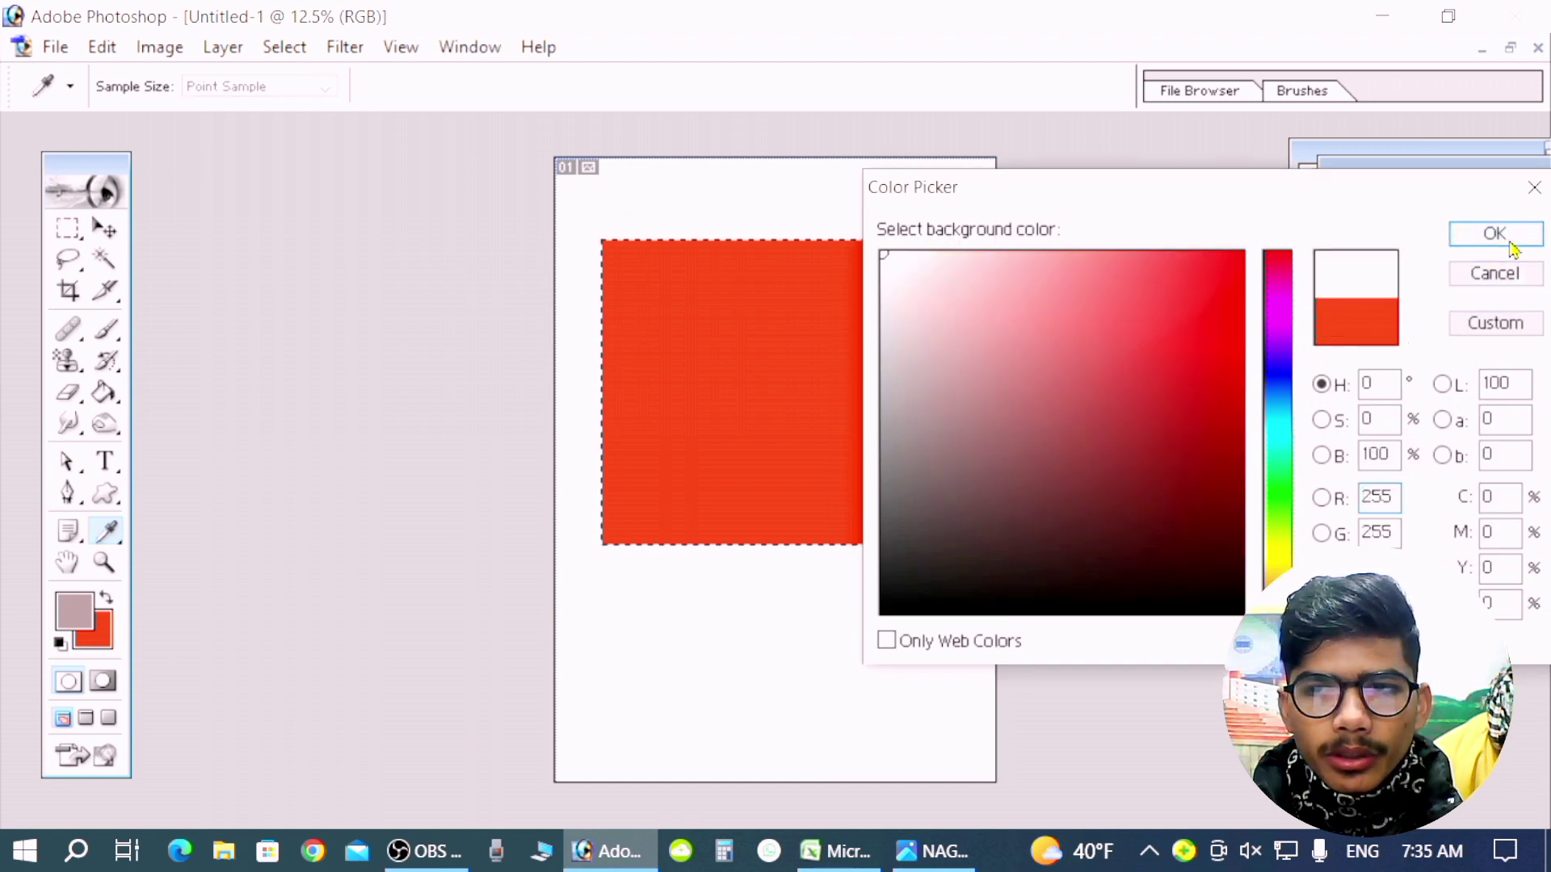
key(m)
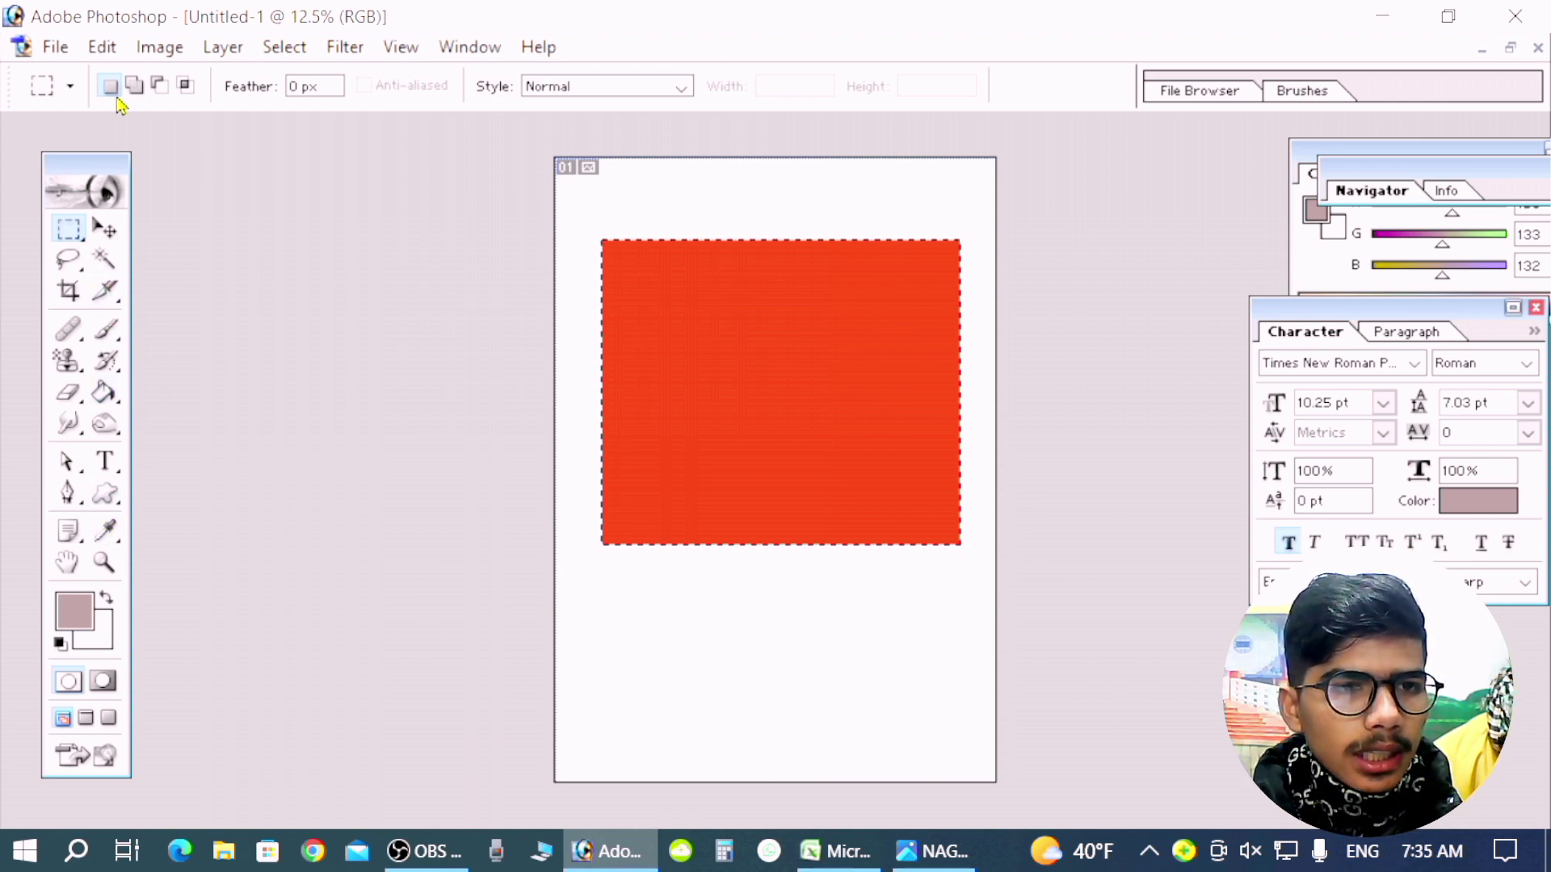
- Cut the red rectangle, paste it back as Layer 1, and move it lower on the page
click(102, 47)
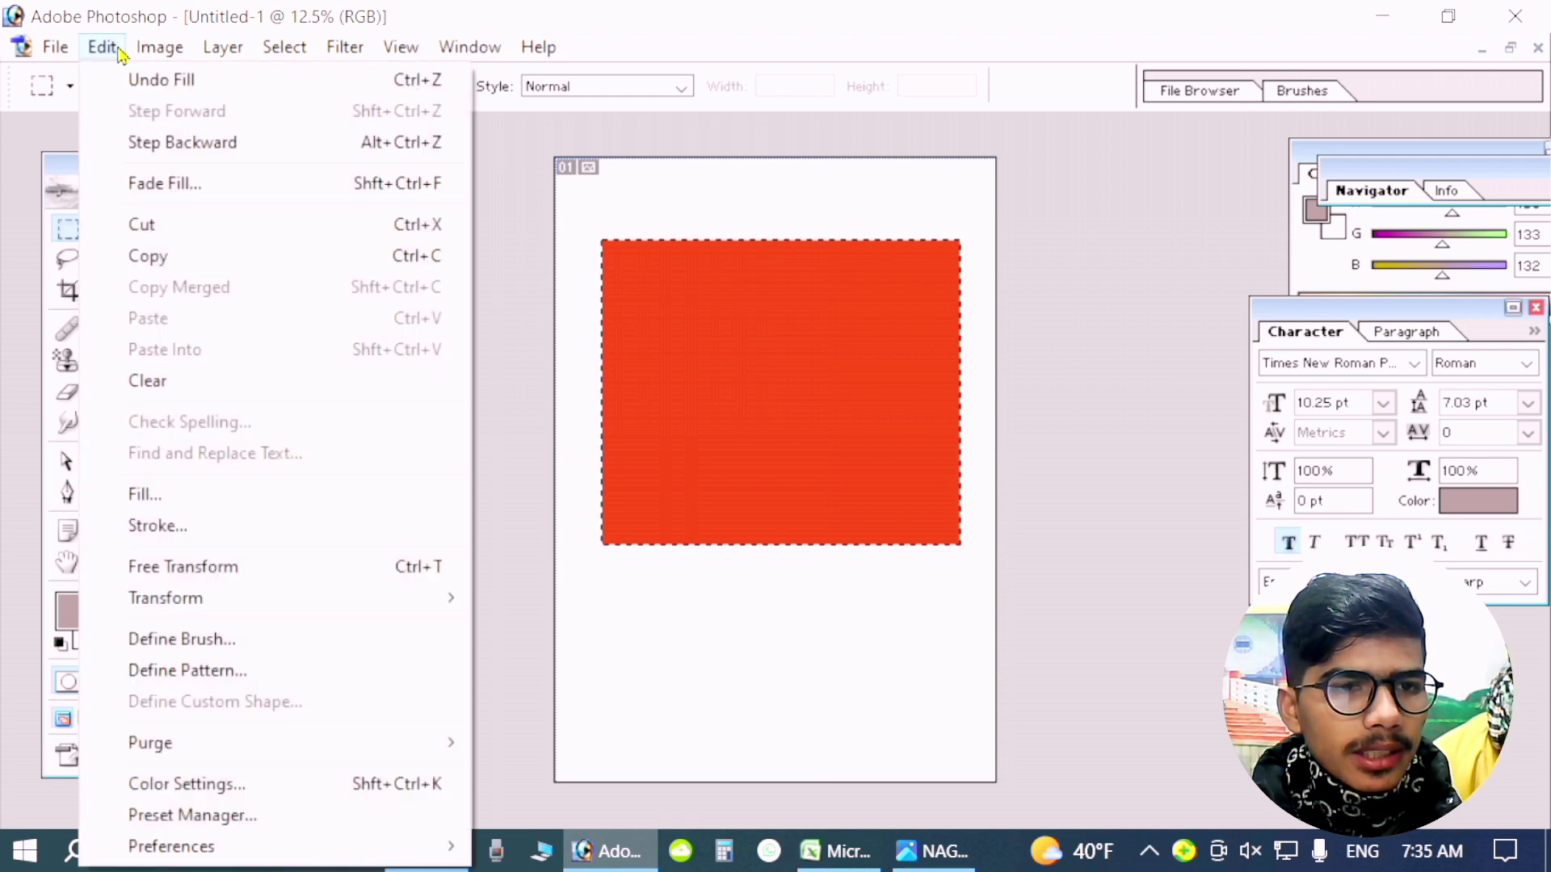
click(173, 226)
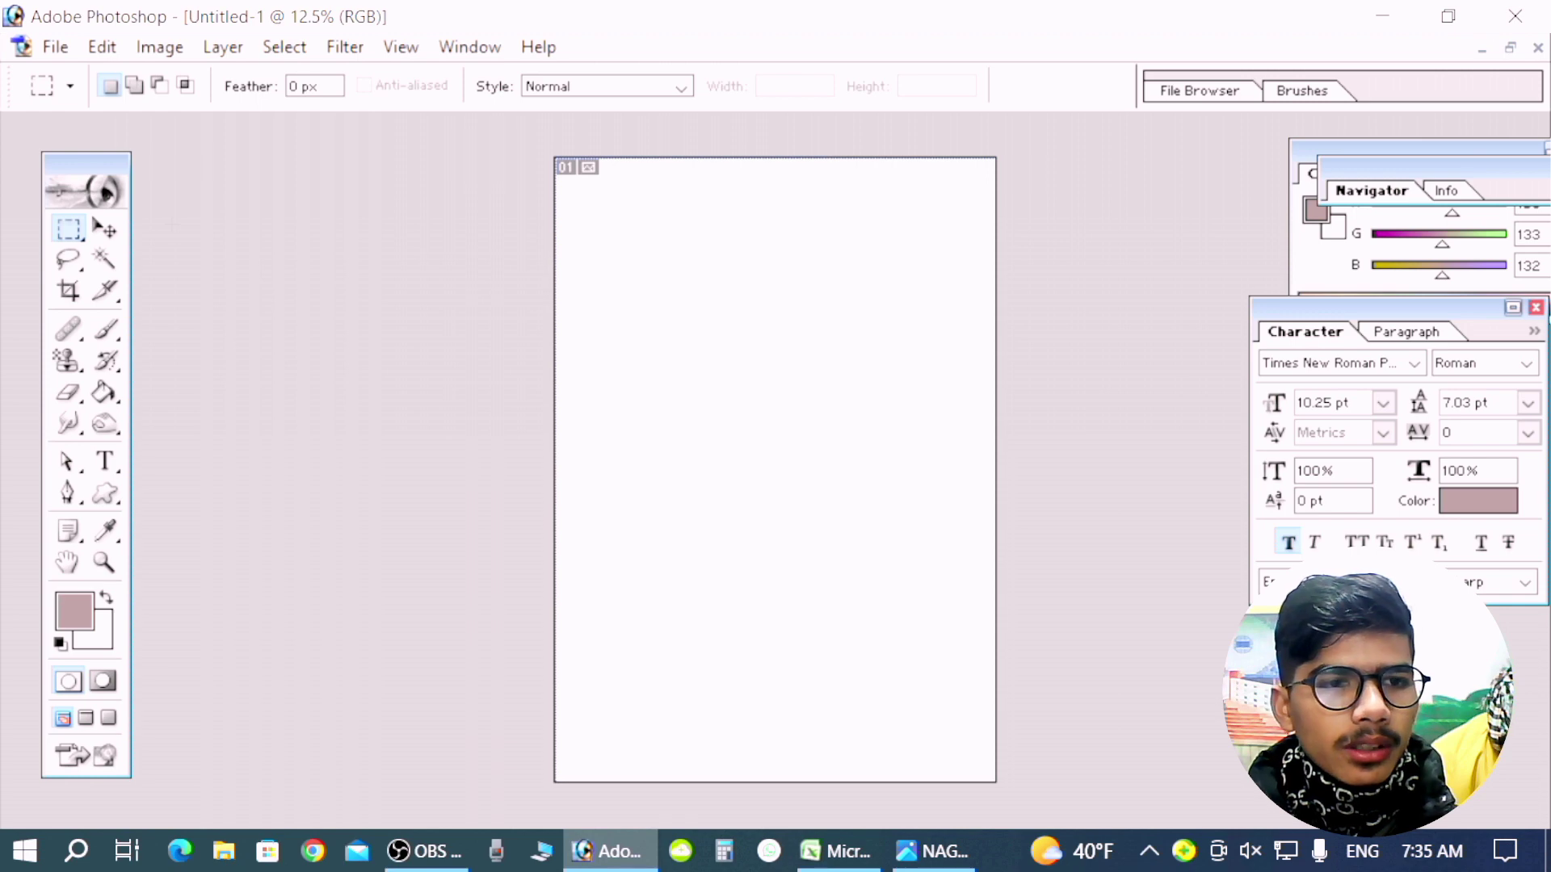
click(103, 49)
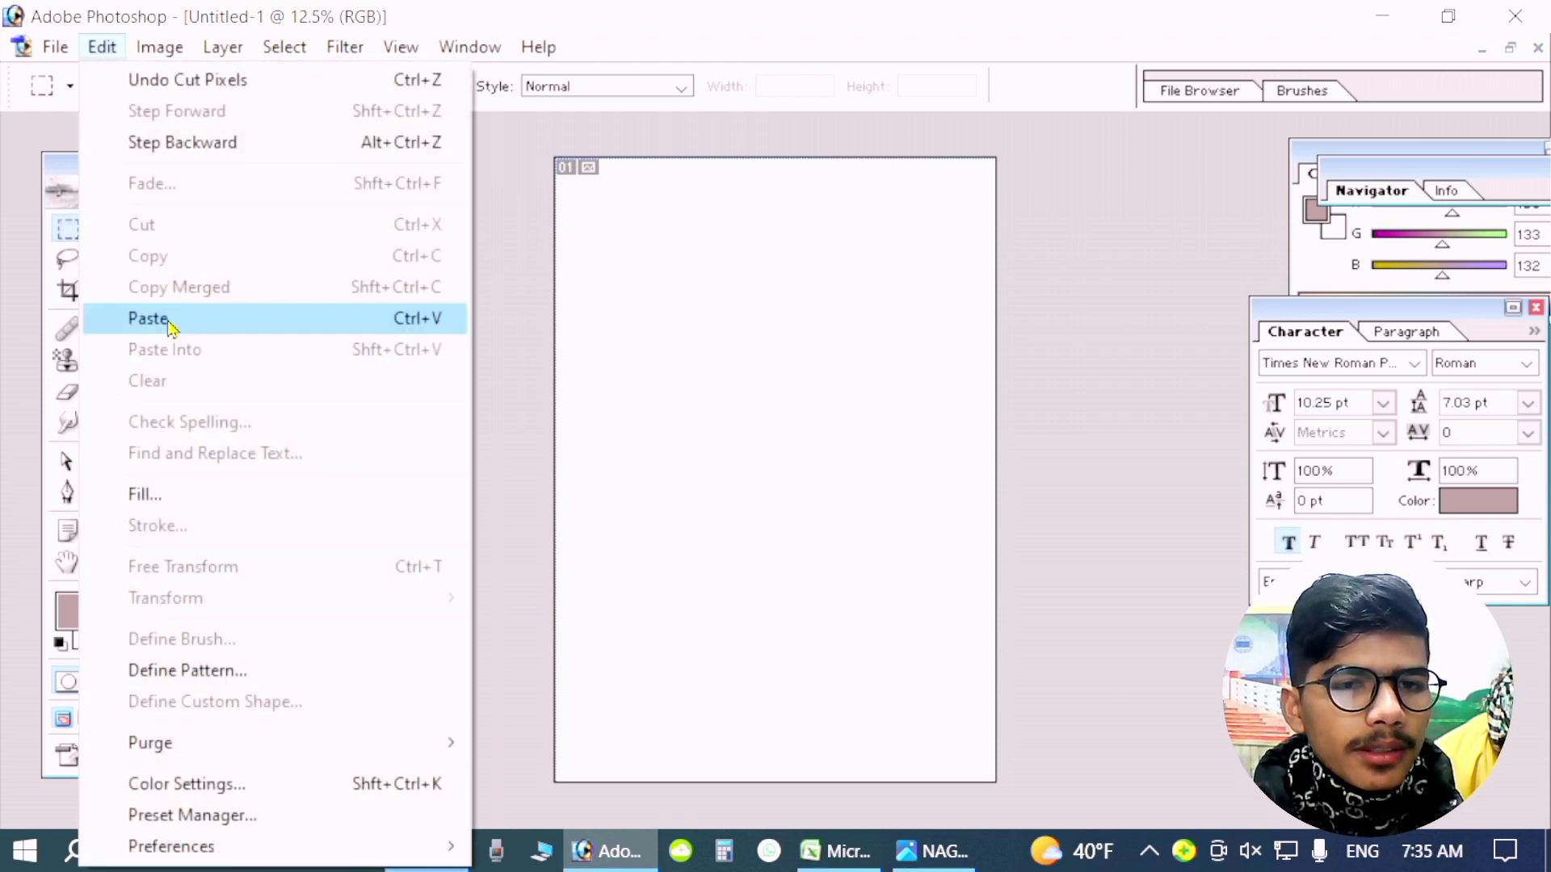
click(158, 319)
click(111, 238)
mouse_move(685, 460)
mouse_down()
mouse_move(681, 552)
mouse_move(705, 575)
mouse_up()
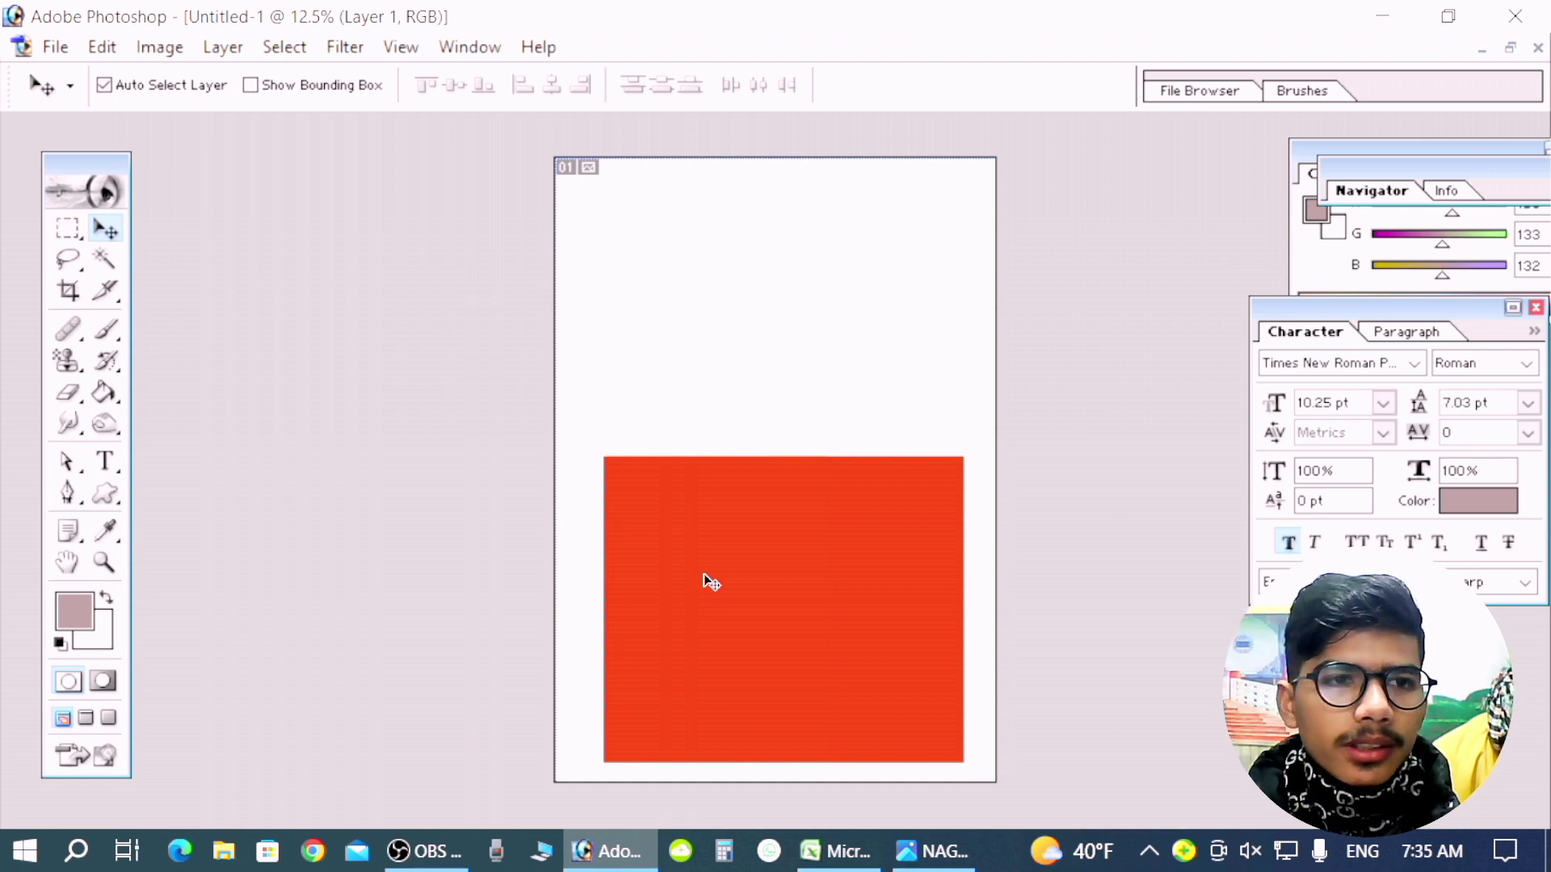
- Move the red rectangle back up the page
click(109, 48)
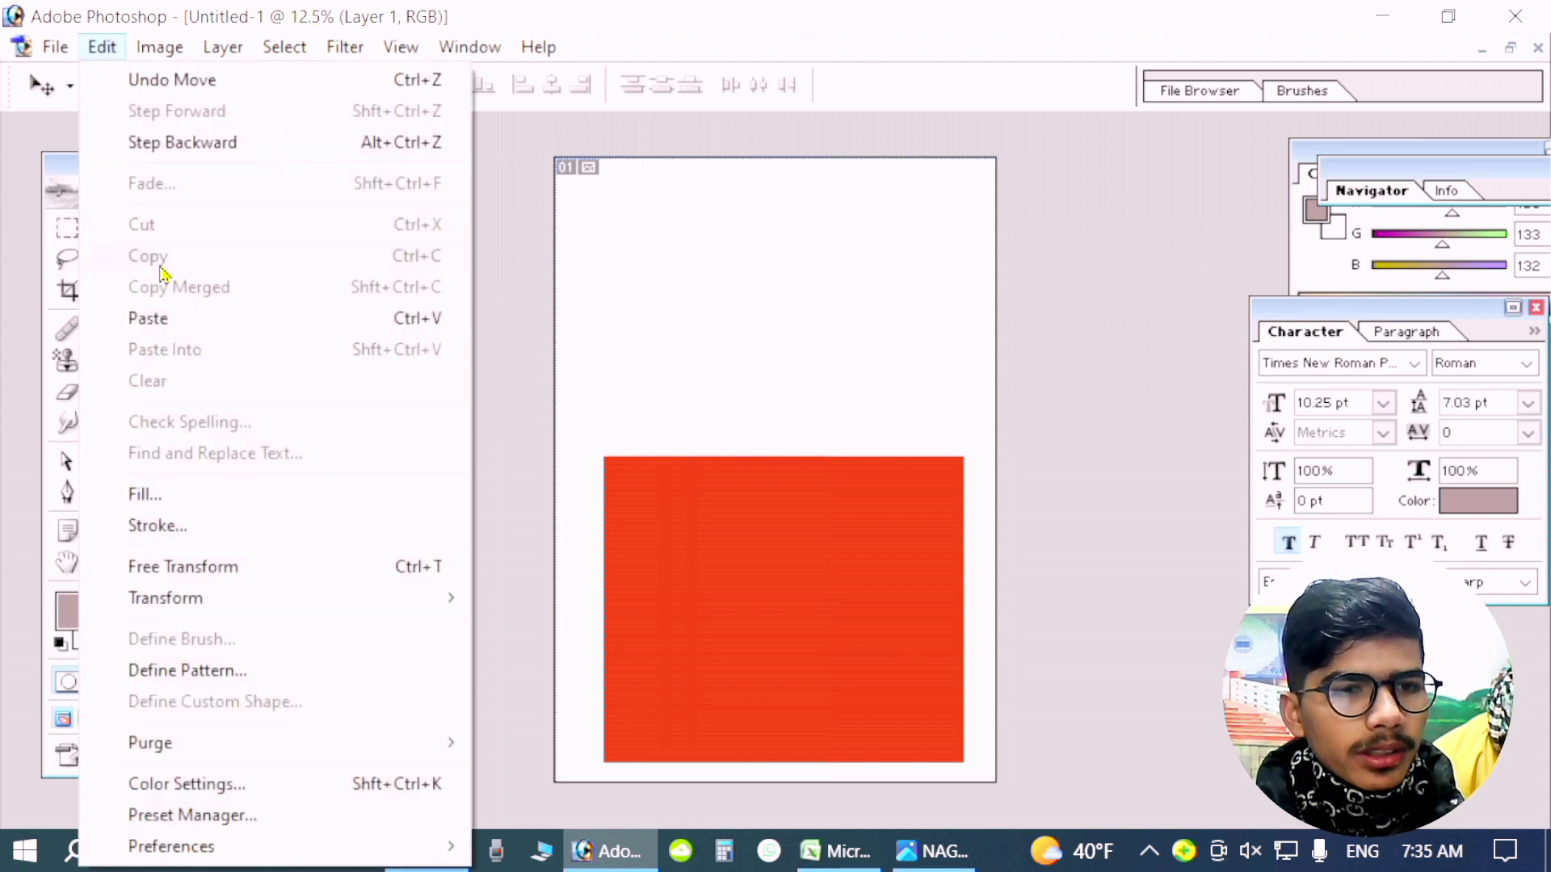
click(669, 587)
mouse_move(720, 585)
mouse_down()
mouse_move(738, 421)
mouse_move(686, 324)
mouse_up()
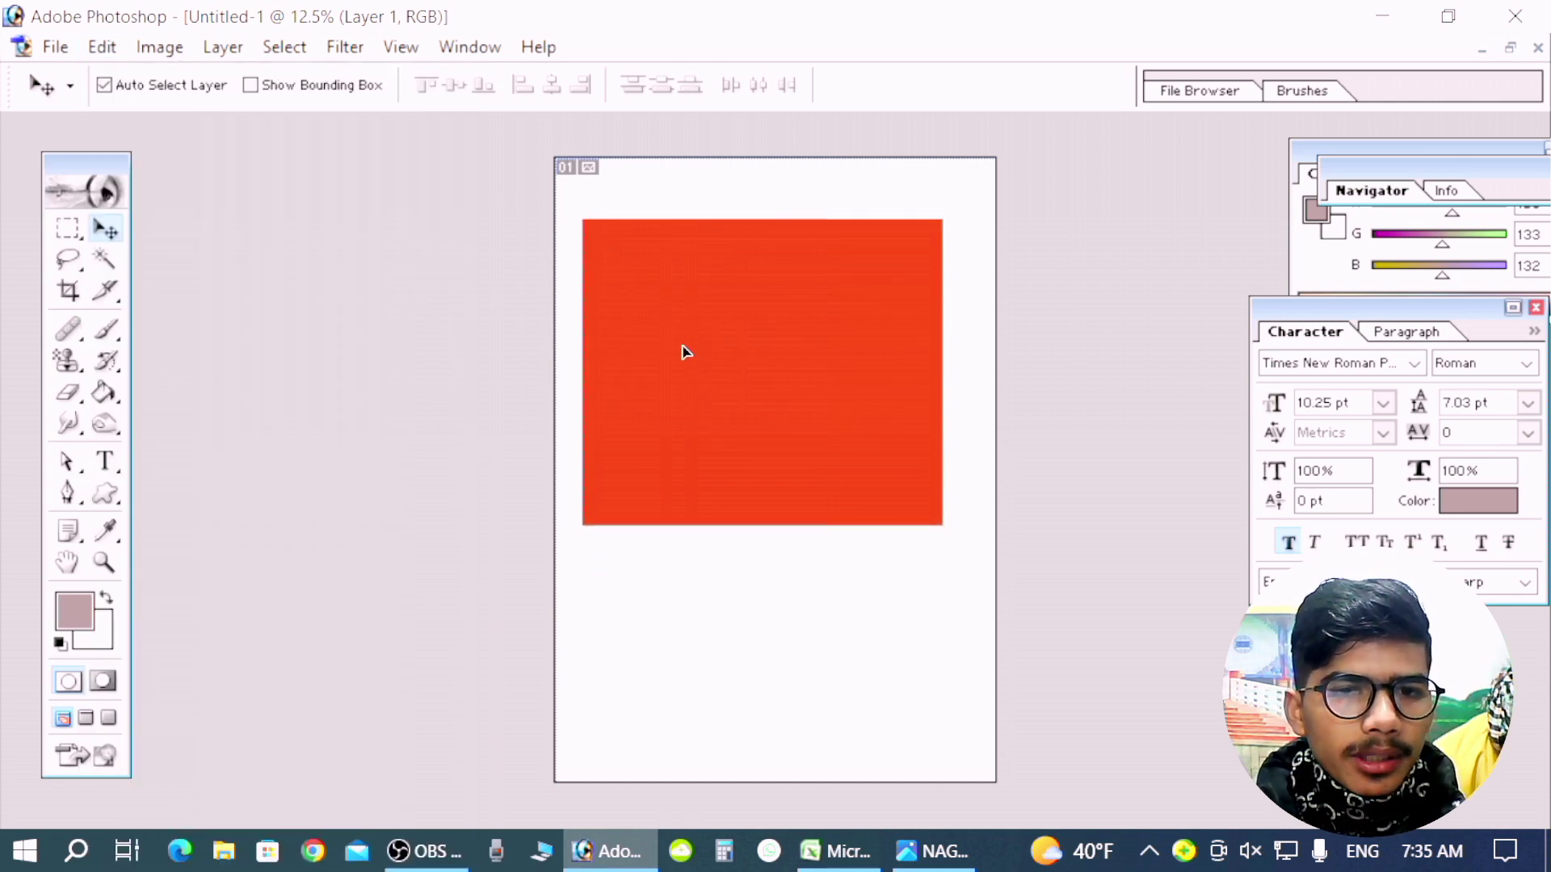
- Copy the red rectangle and paste it as Layer 2, placed below the original
click(67, 233)
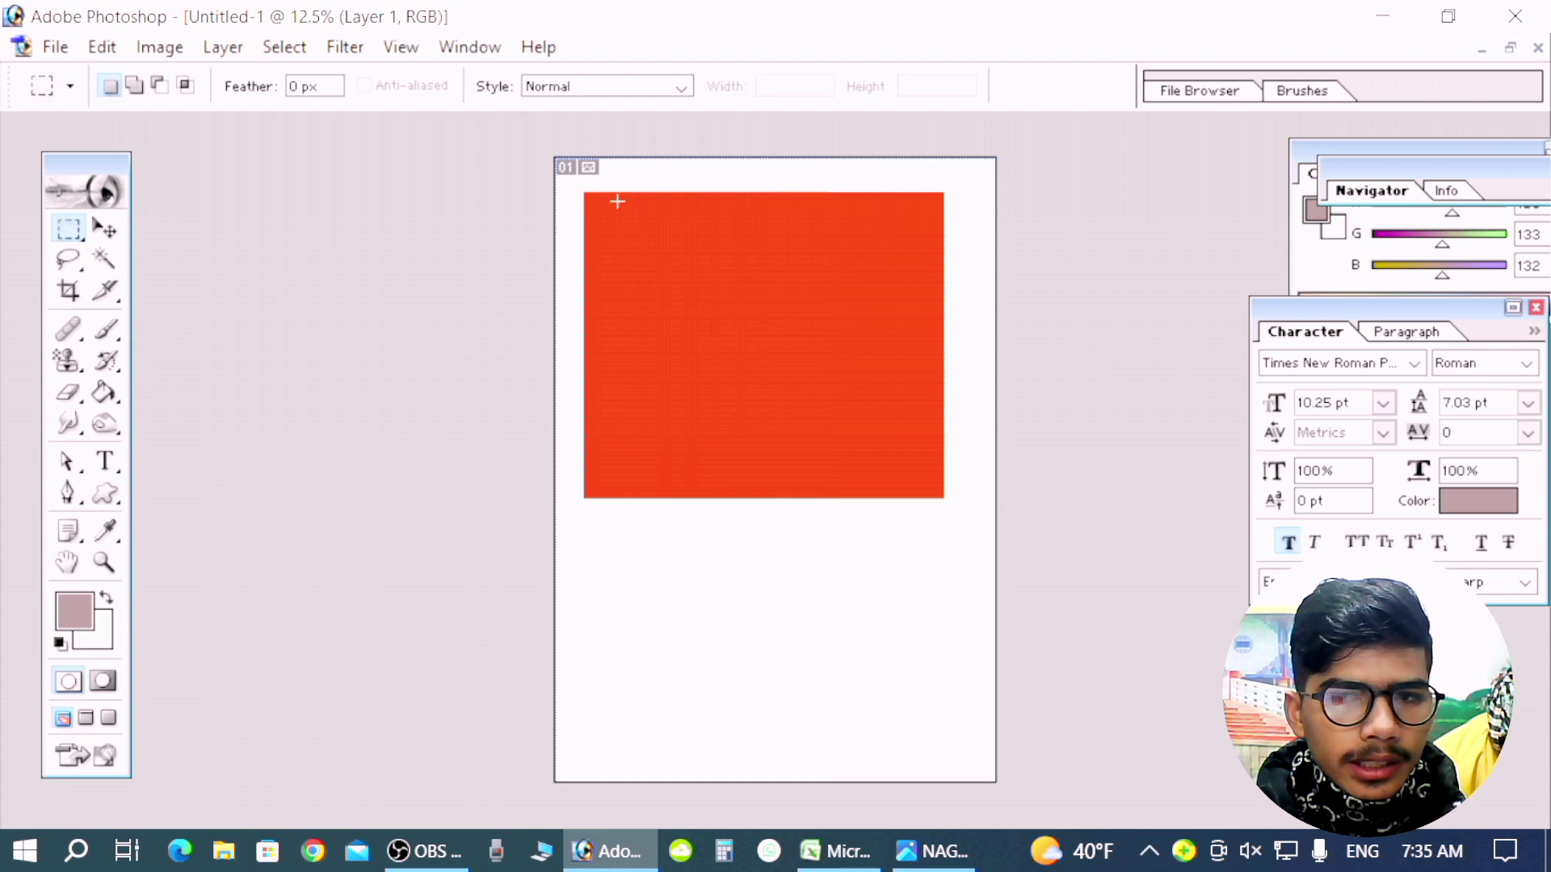
mouse_move(578, 185)
mouse_down()
mouse_move(883, 493)
mouse_move(955, 516)
mouse_up()
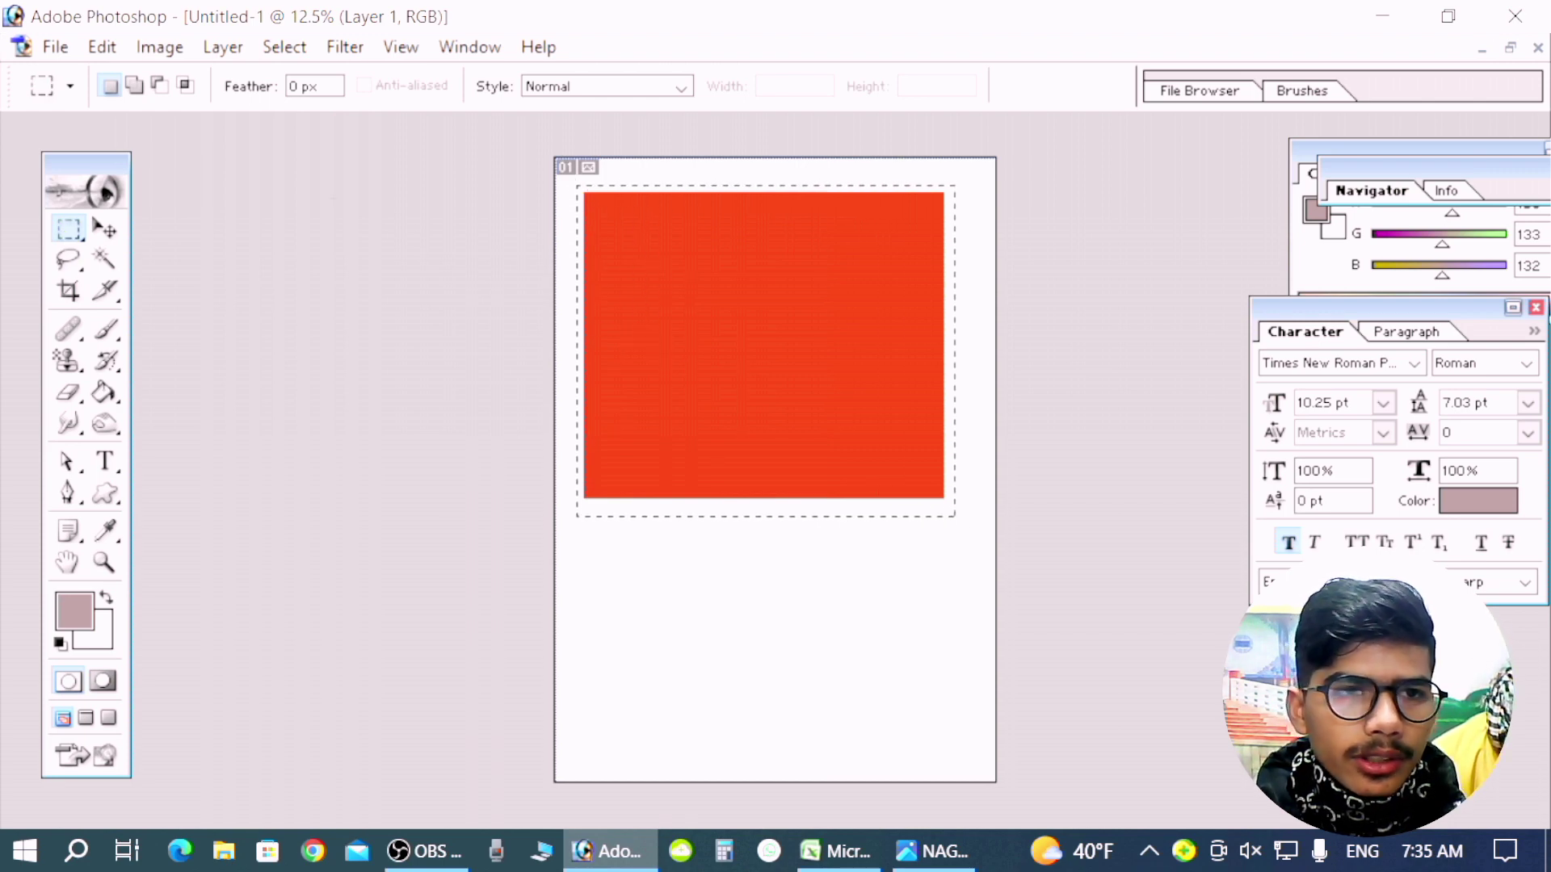
click(102, 47)
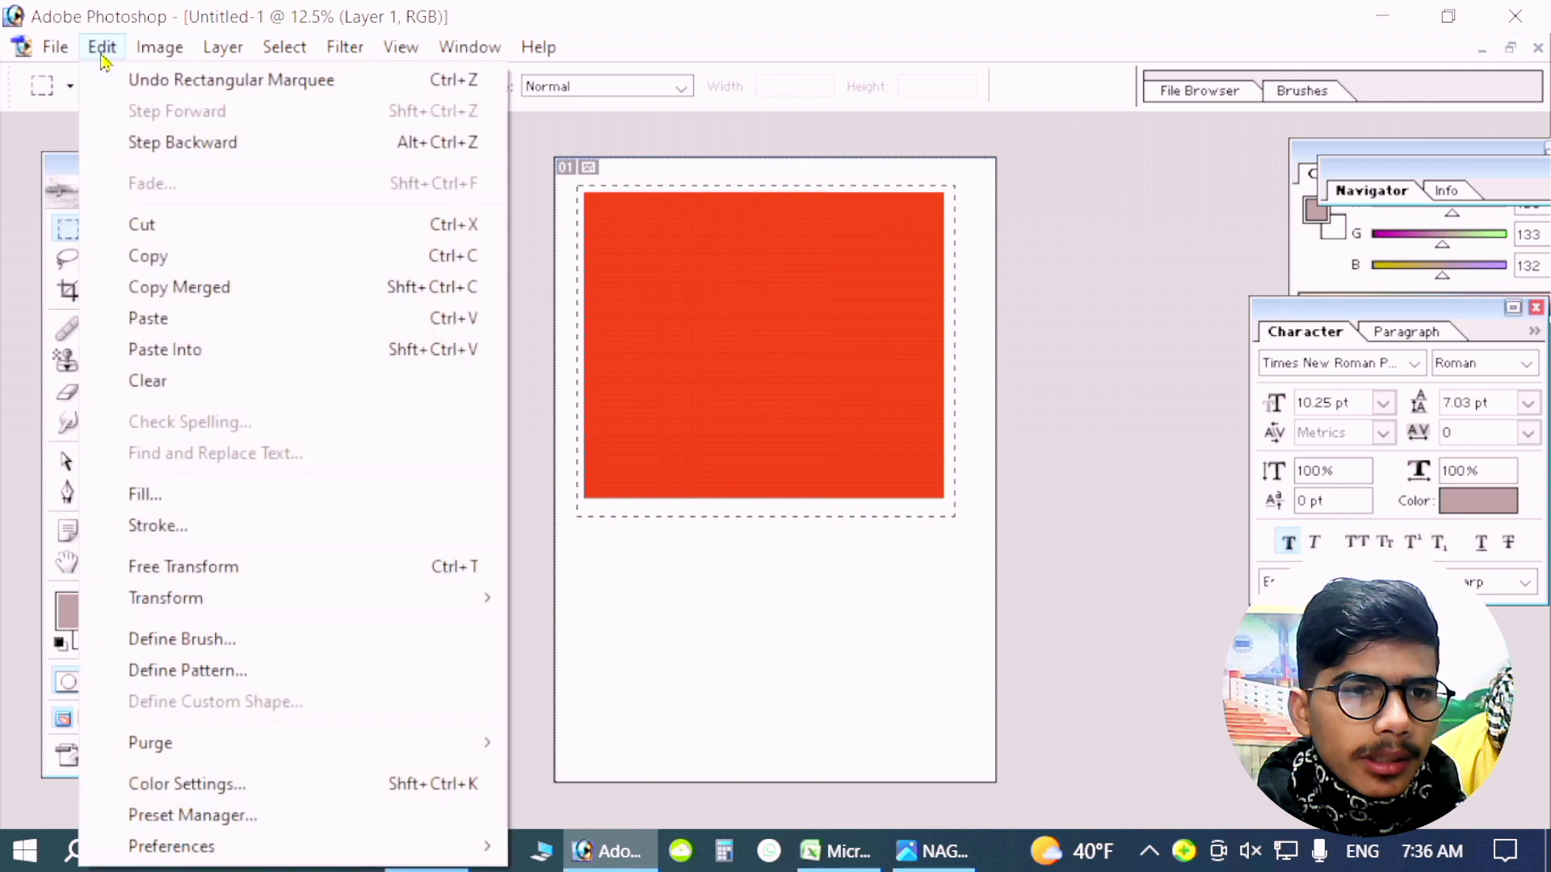
click(147, 256)
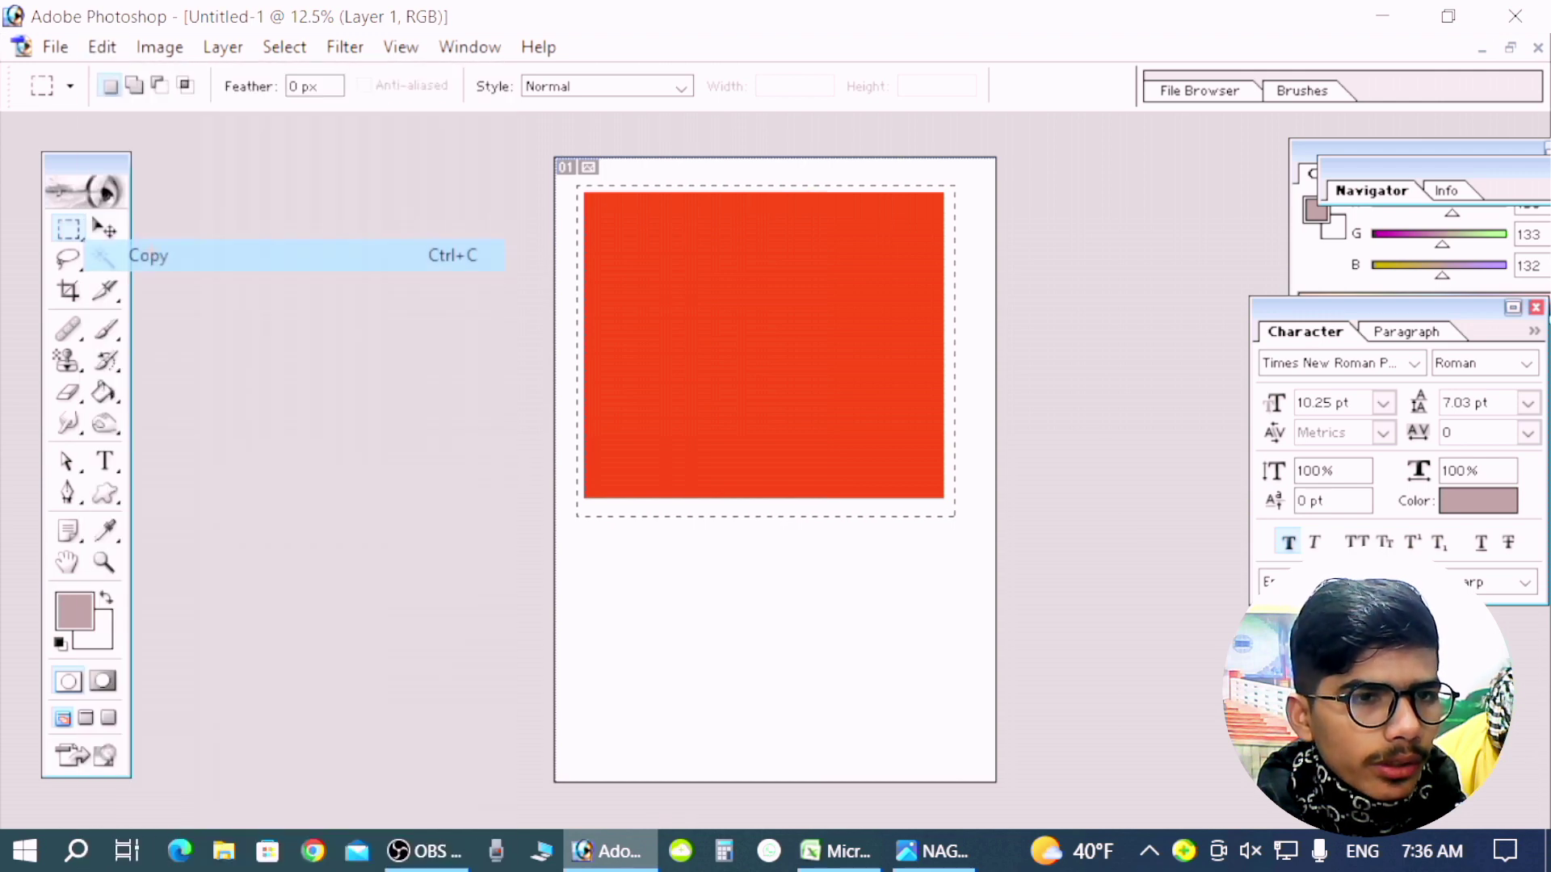
click(115, 50)
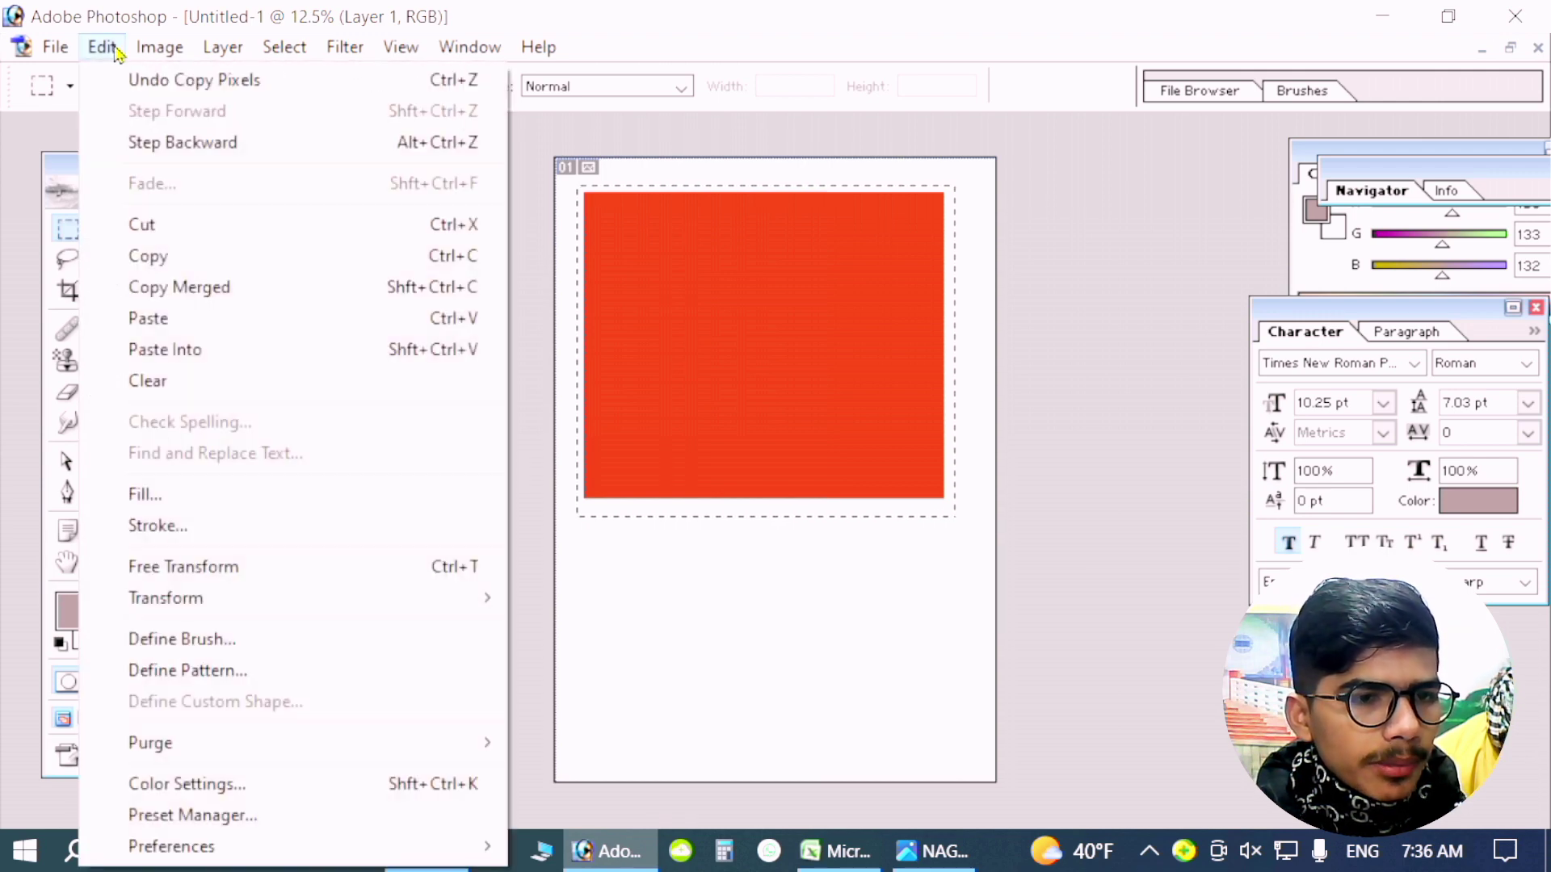
click(158, 317)
click(105, 229)
drag(688, 311, 660, 598)
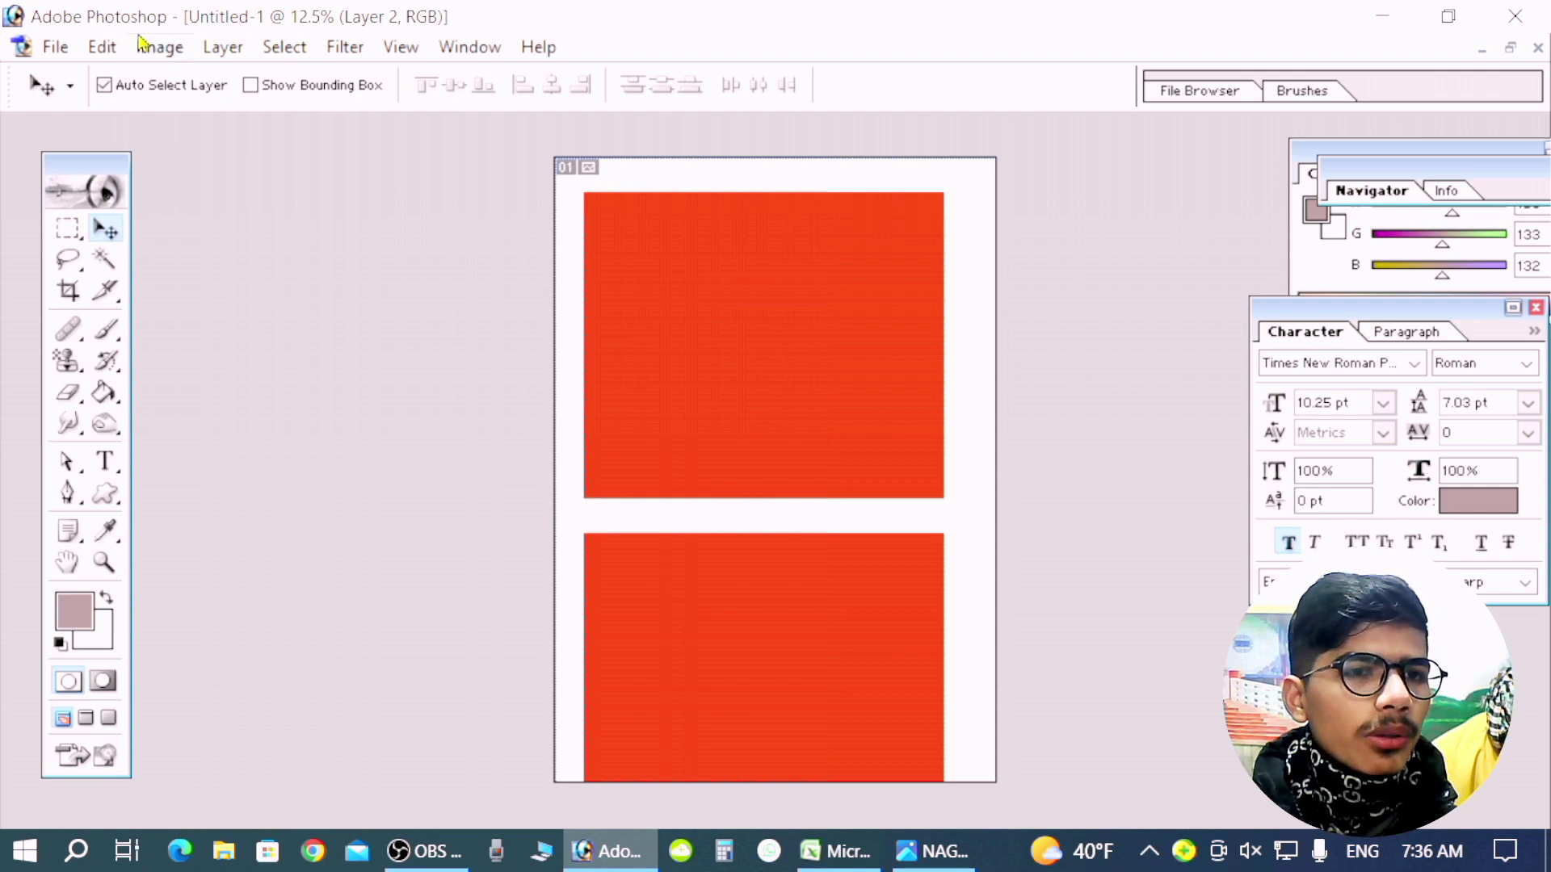
click(102, 46)
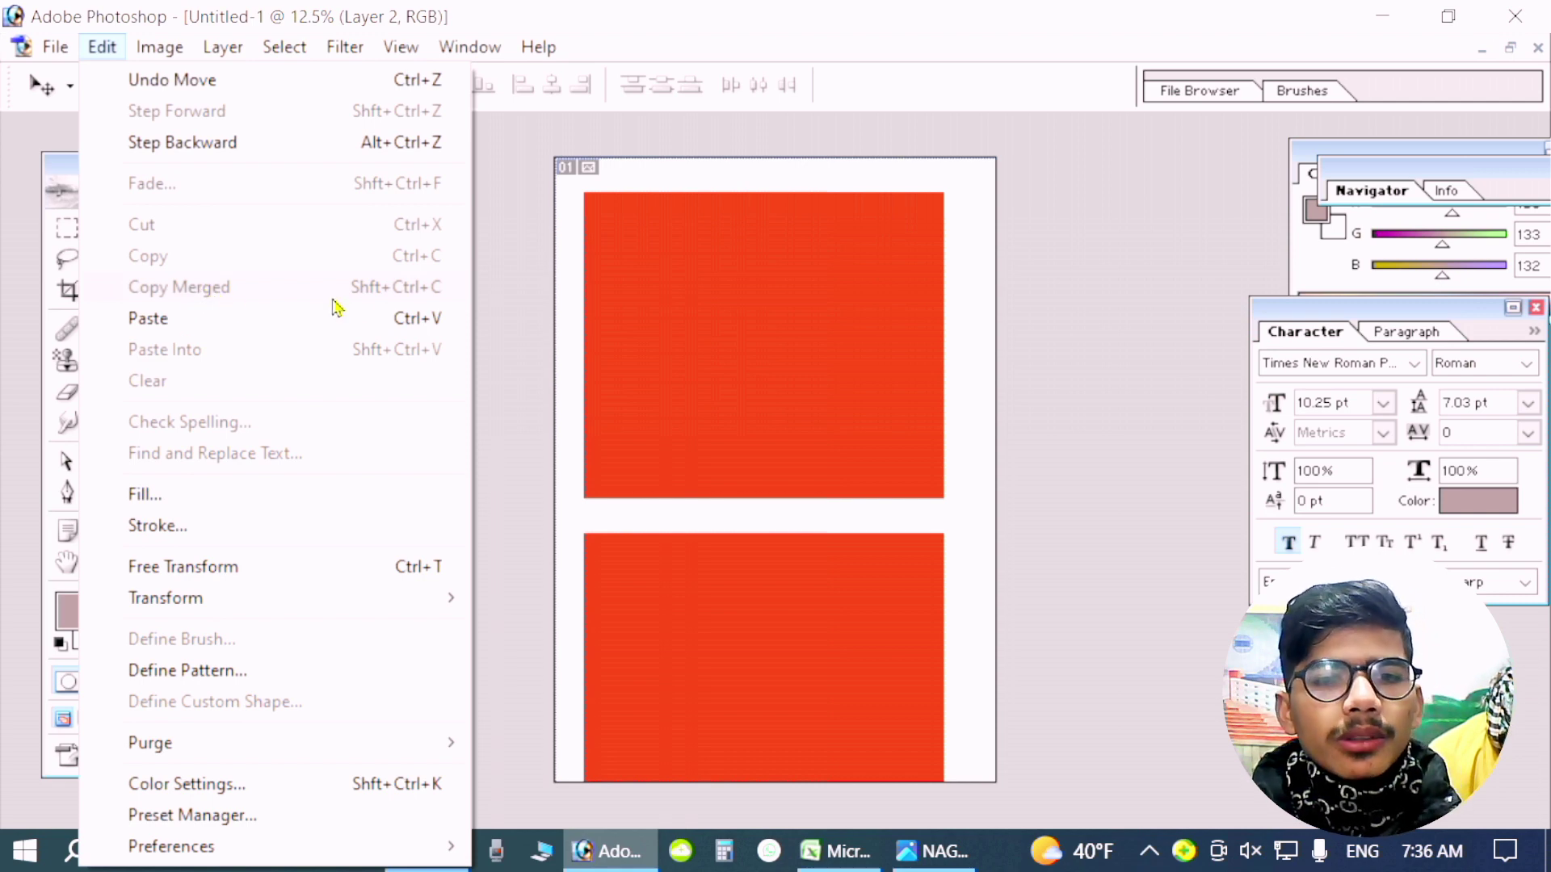
- Float the Layers panel on its own and close the Channels panel
click(714, 339)
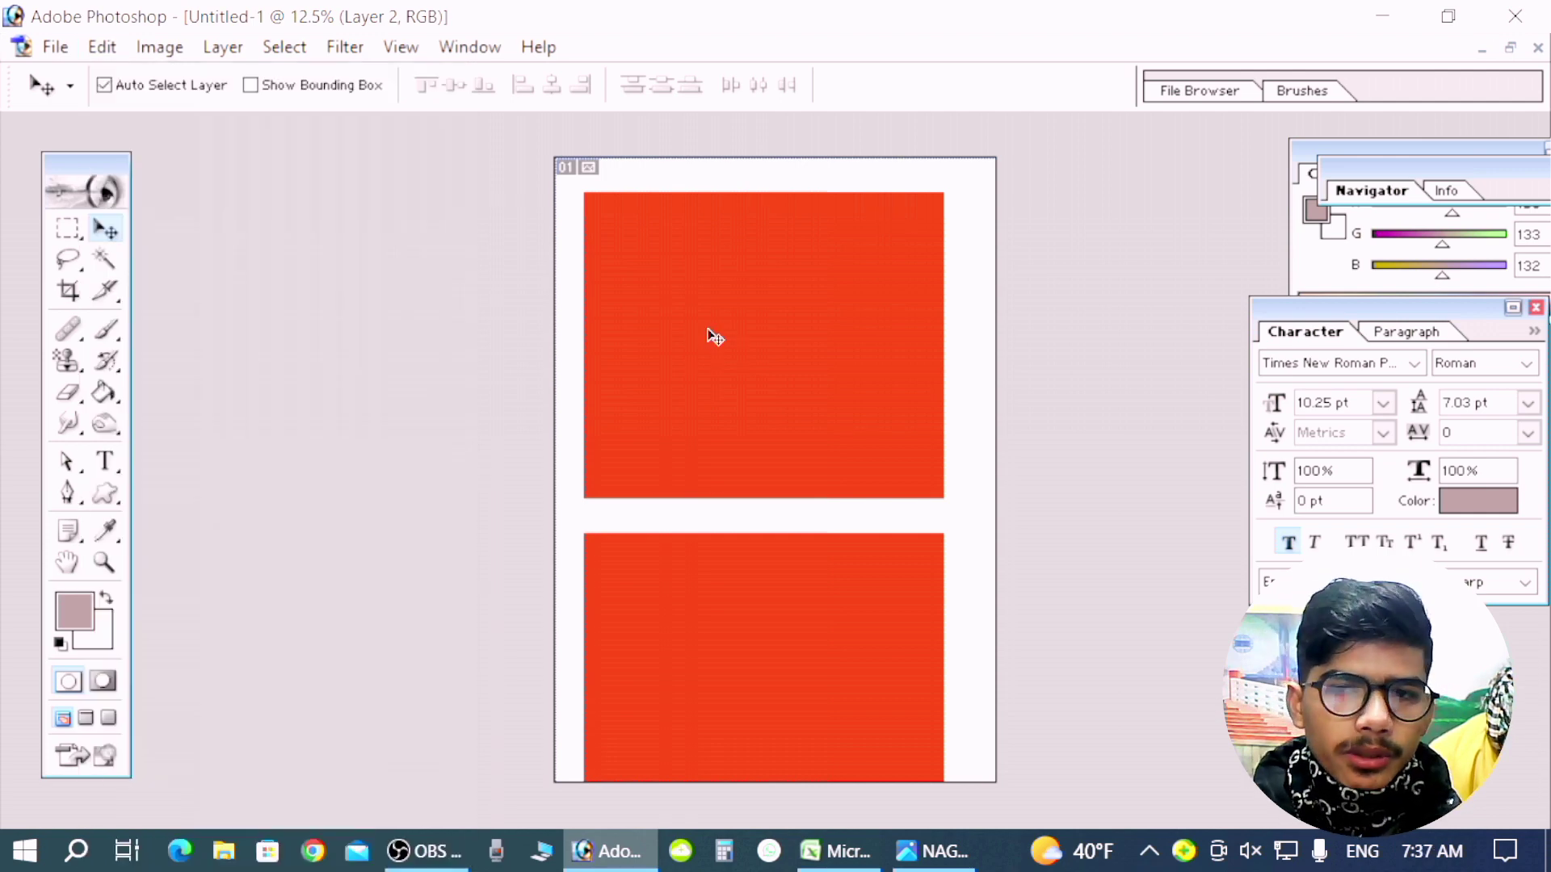
click(894, 401)
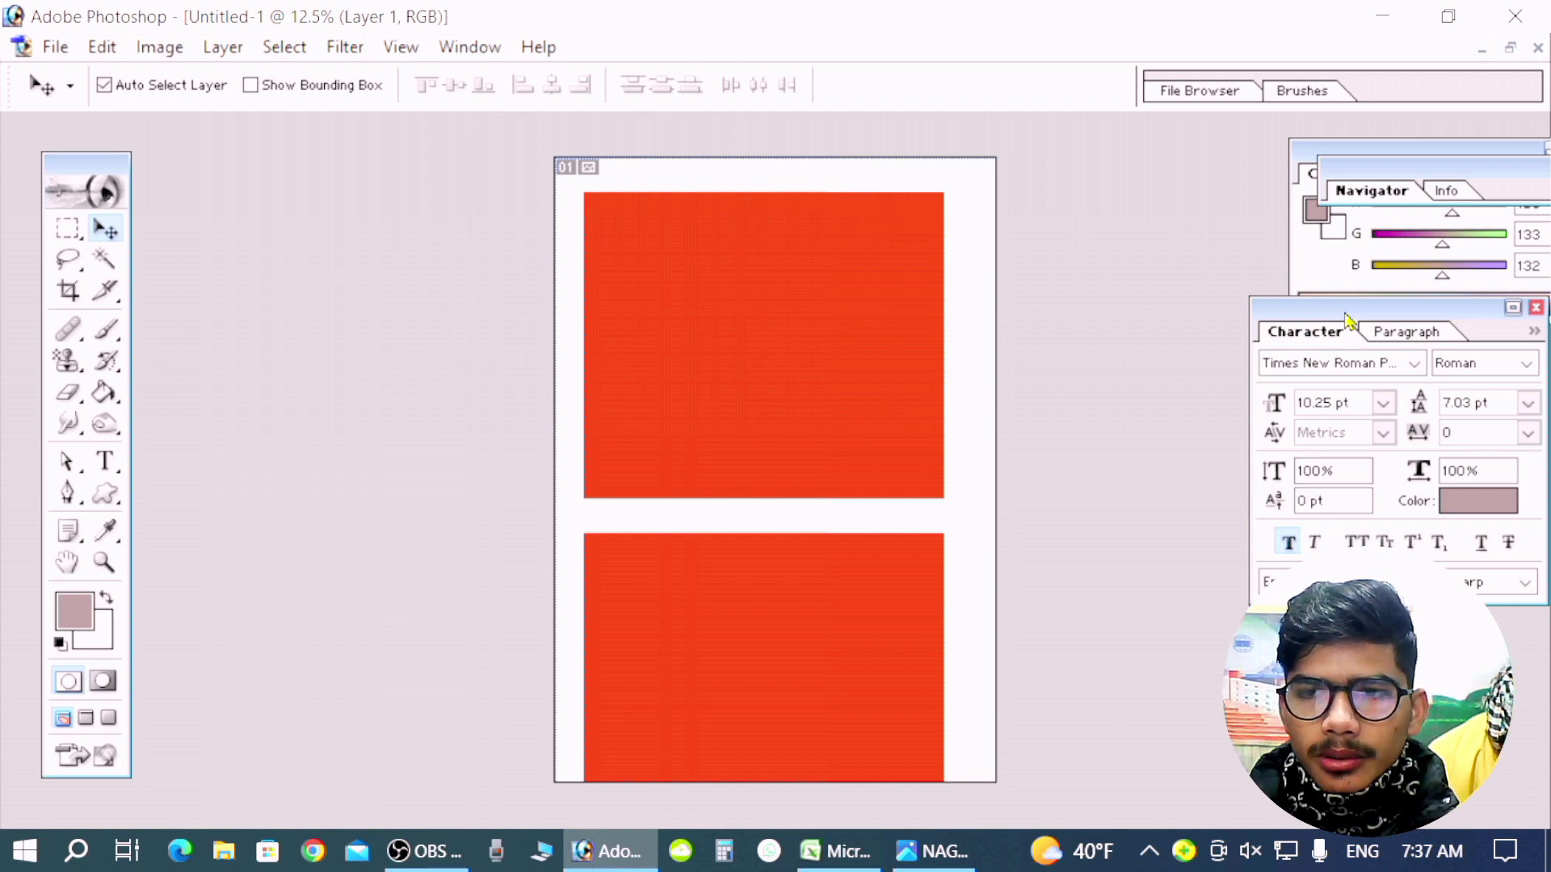
drag(1325, 314, 1325, 405)
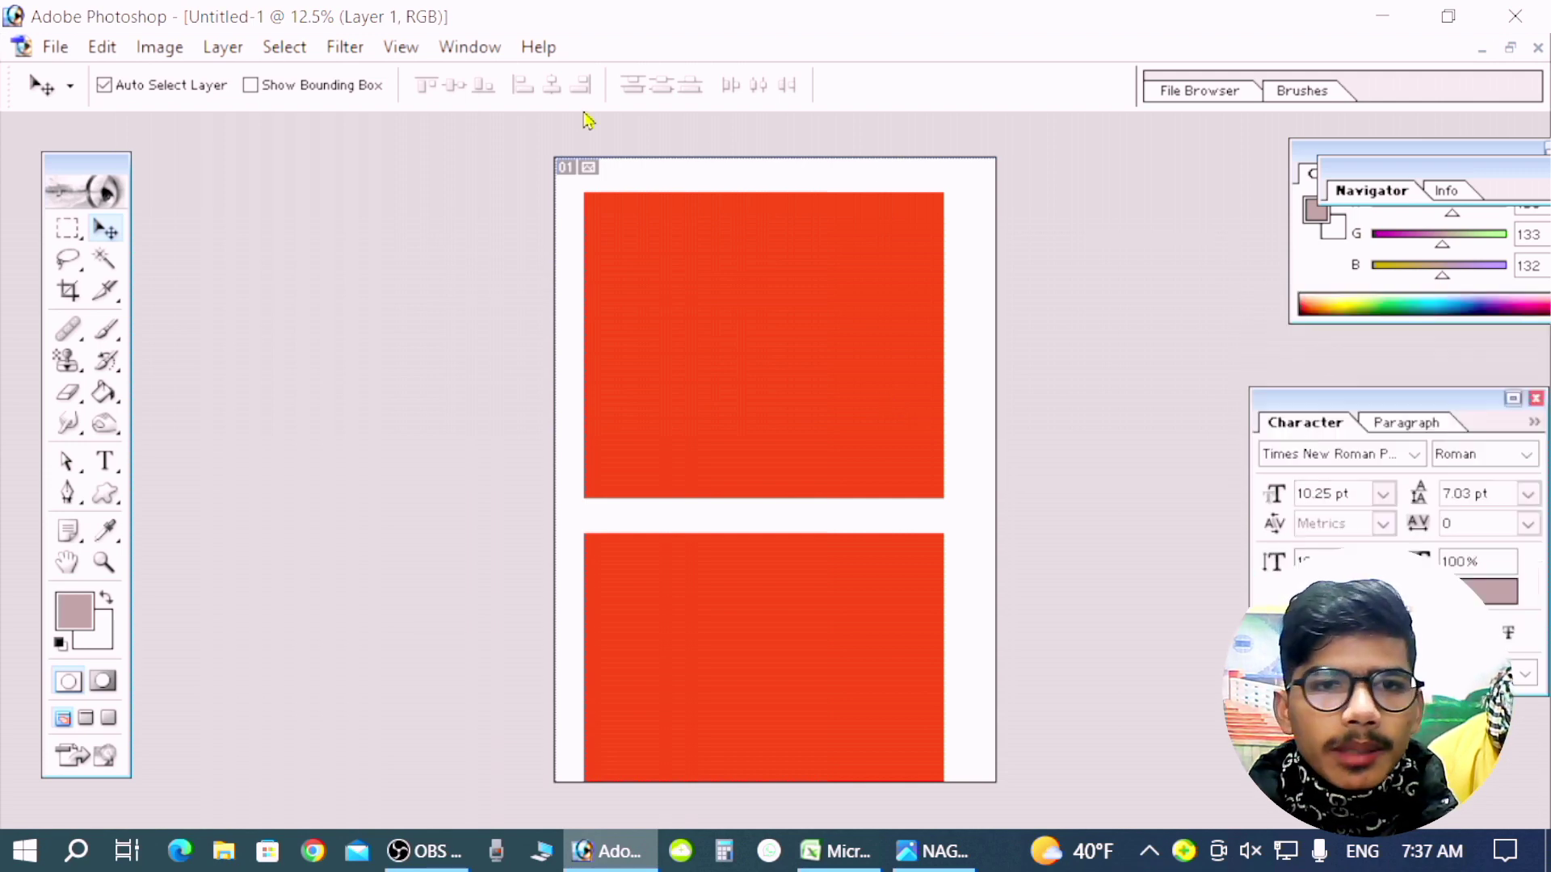
click(476, 48)
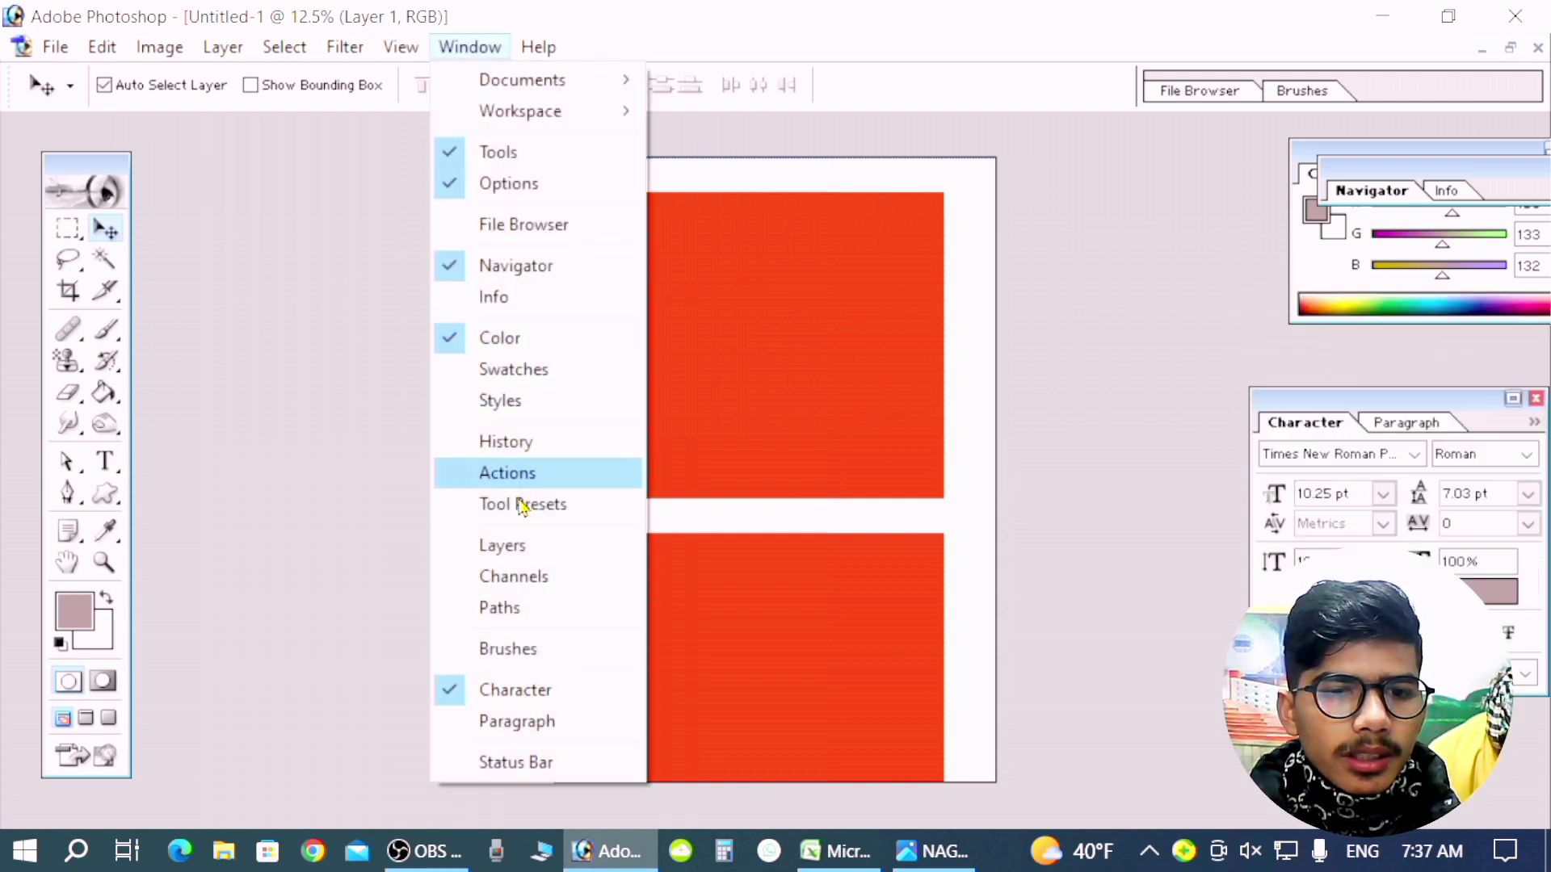
click(505, 545)
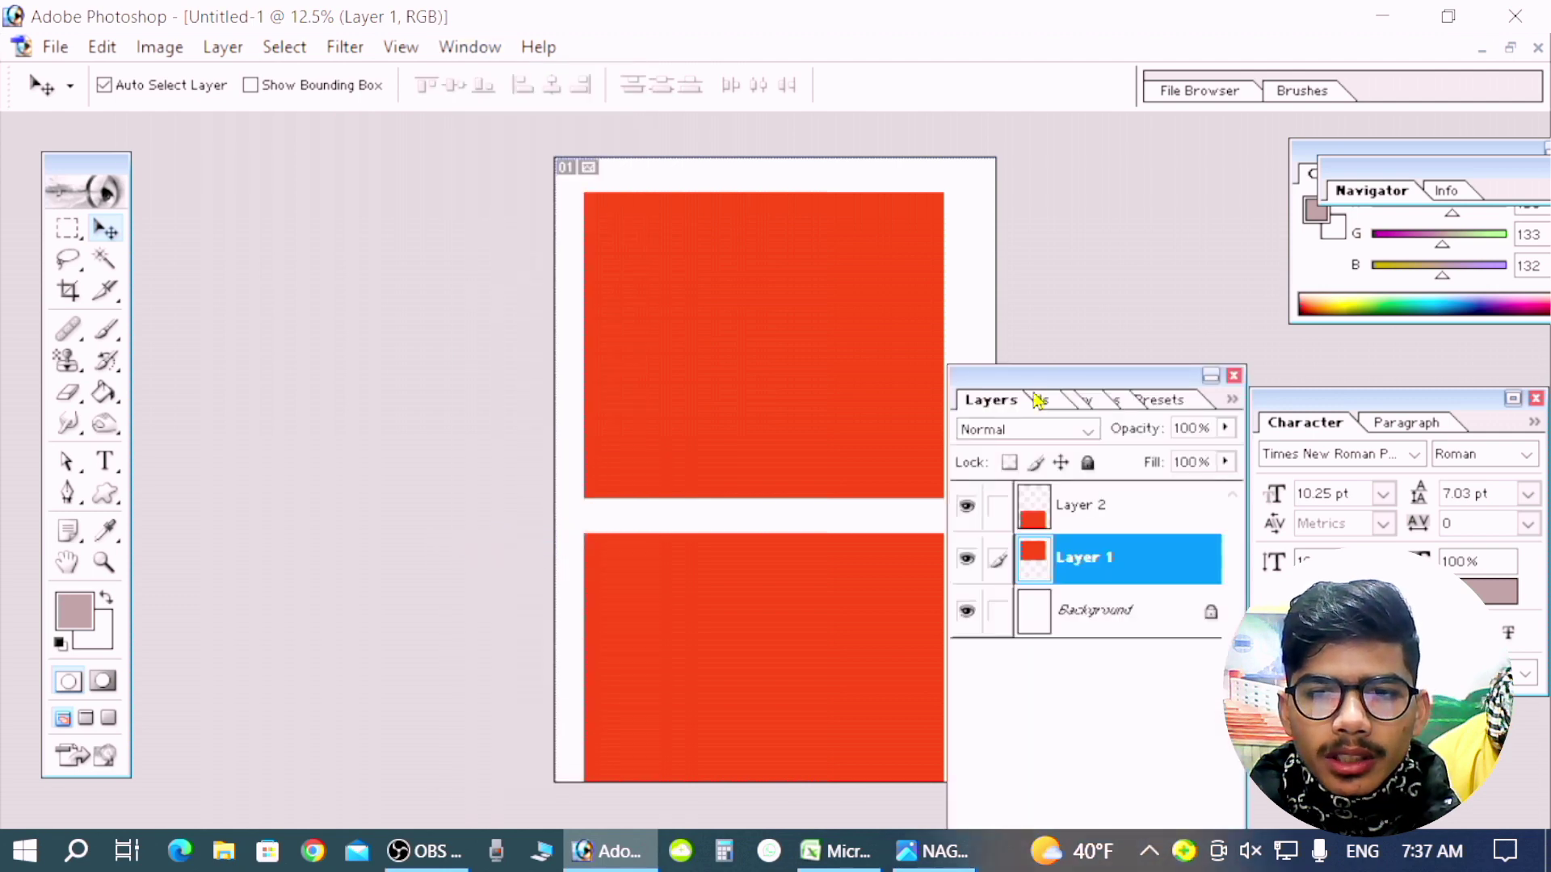
drag(1038, 400, 1143, 340)
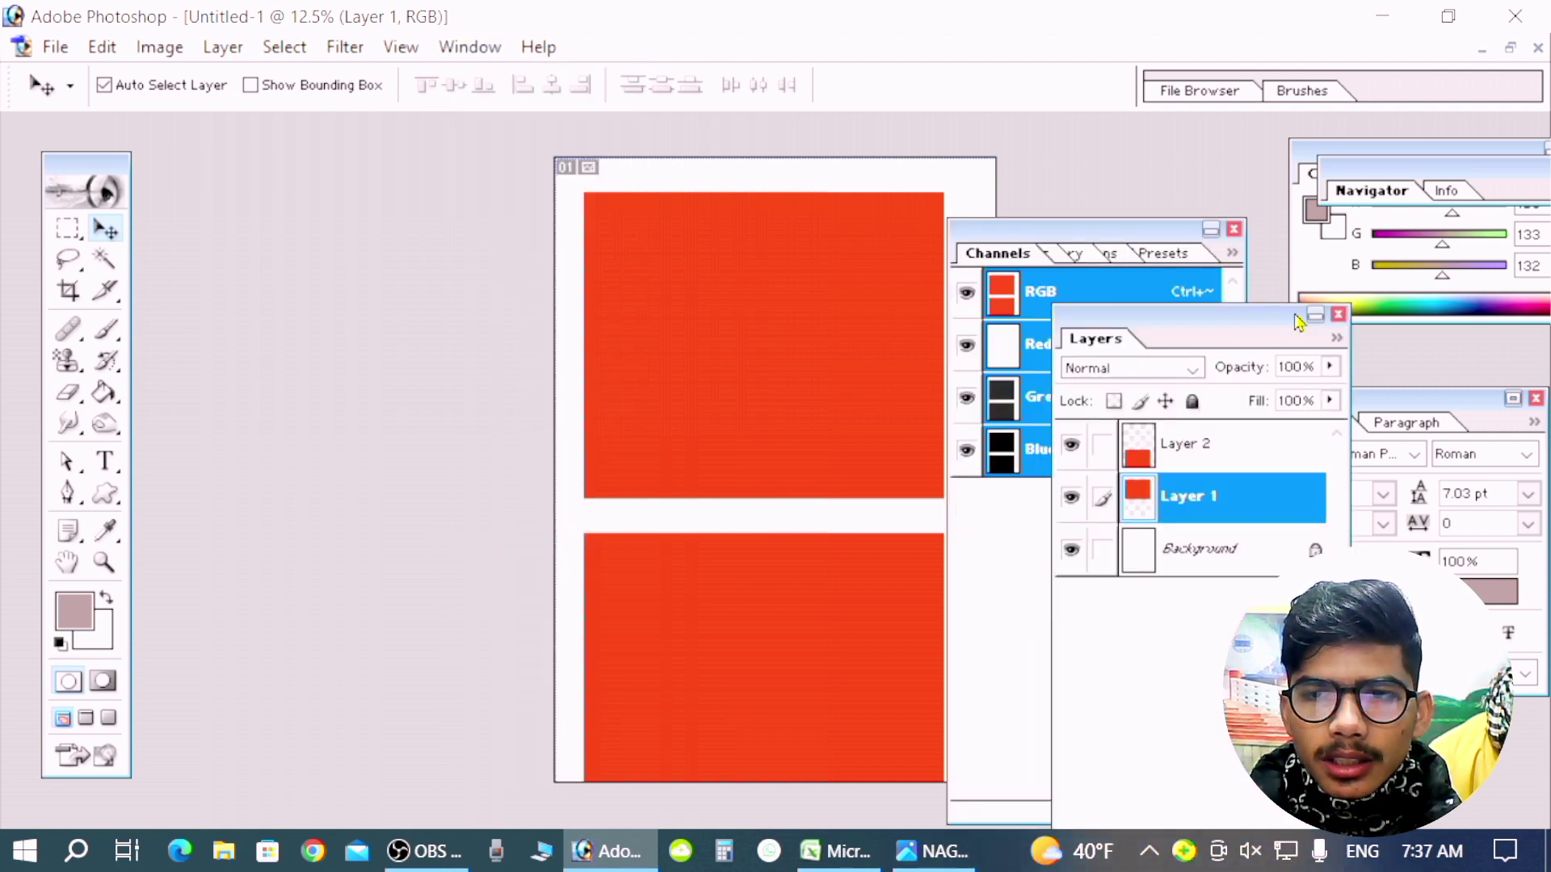
click(1233, 230)
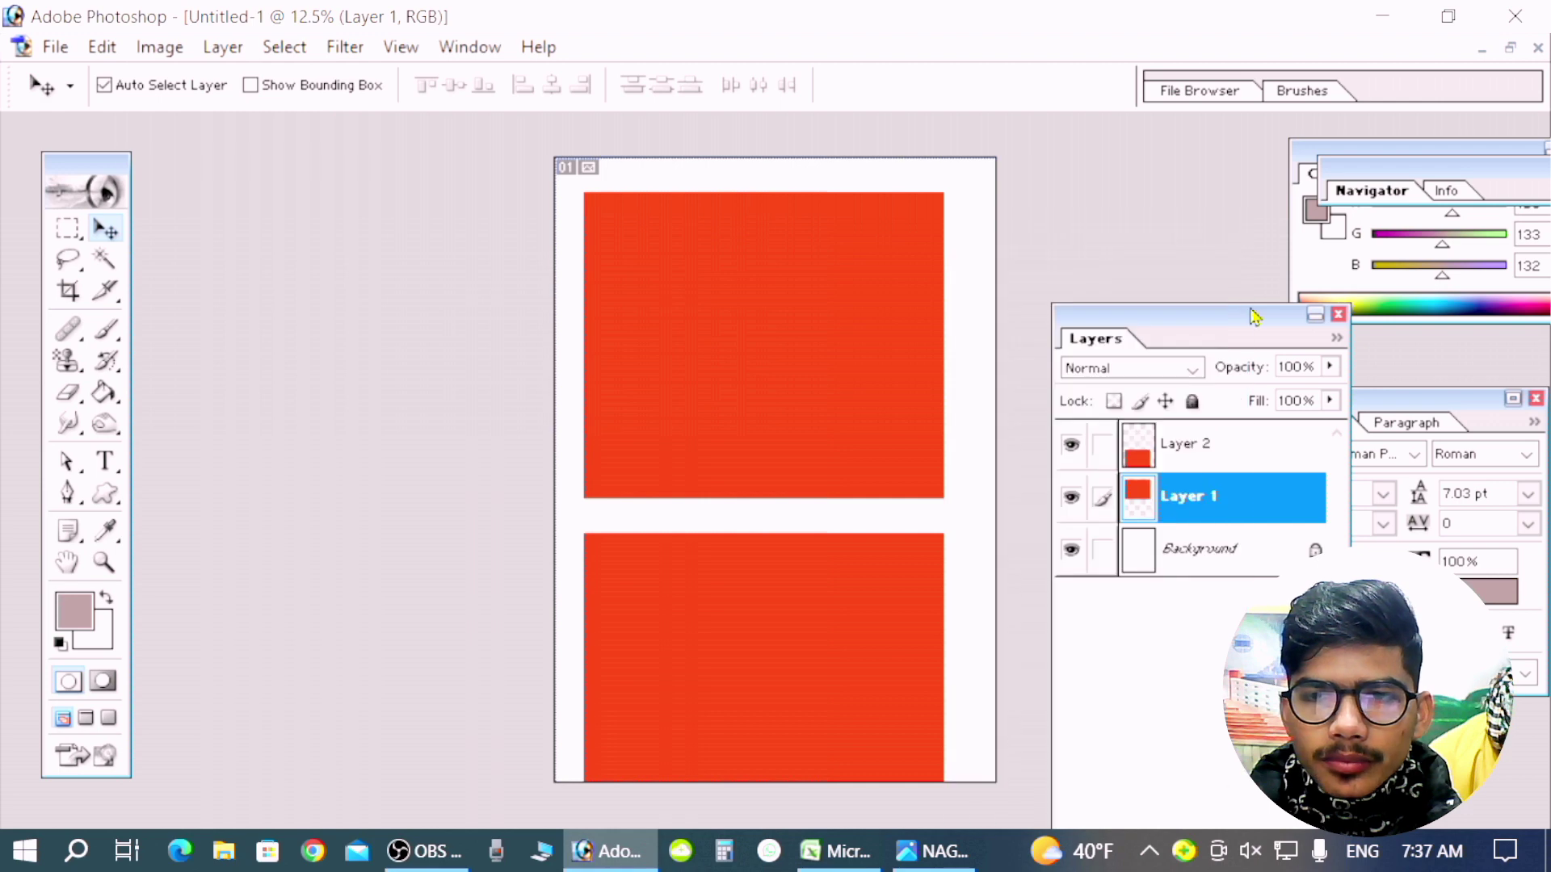
- Delete Layer 2 and then Layer 1, confirming each deletion
right_click(1164, 446)
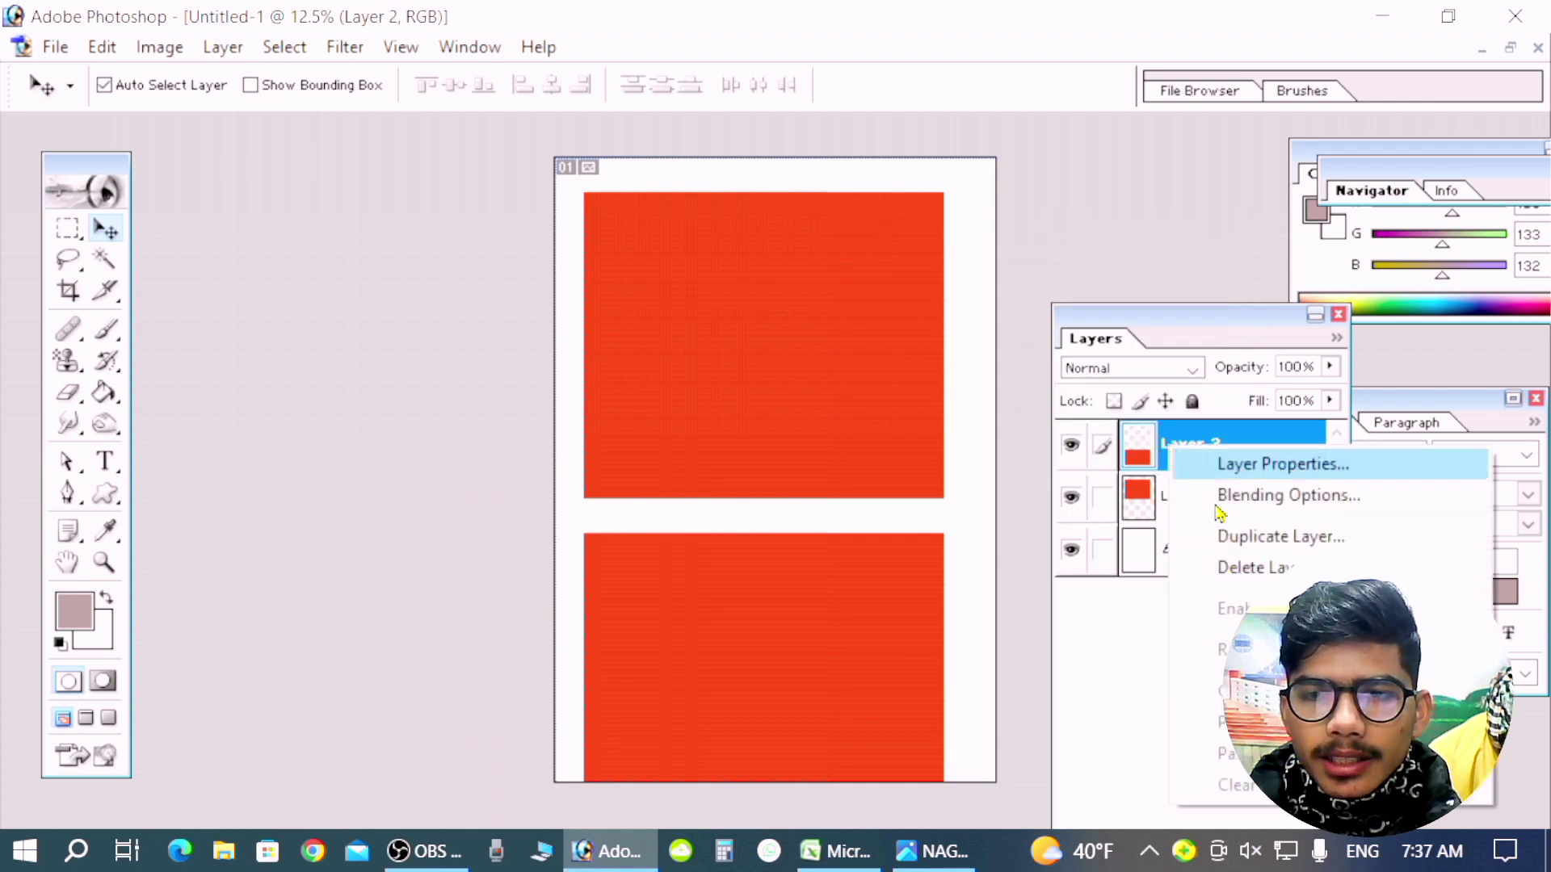
click(1252, 567)
click(678, 350)
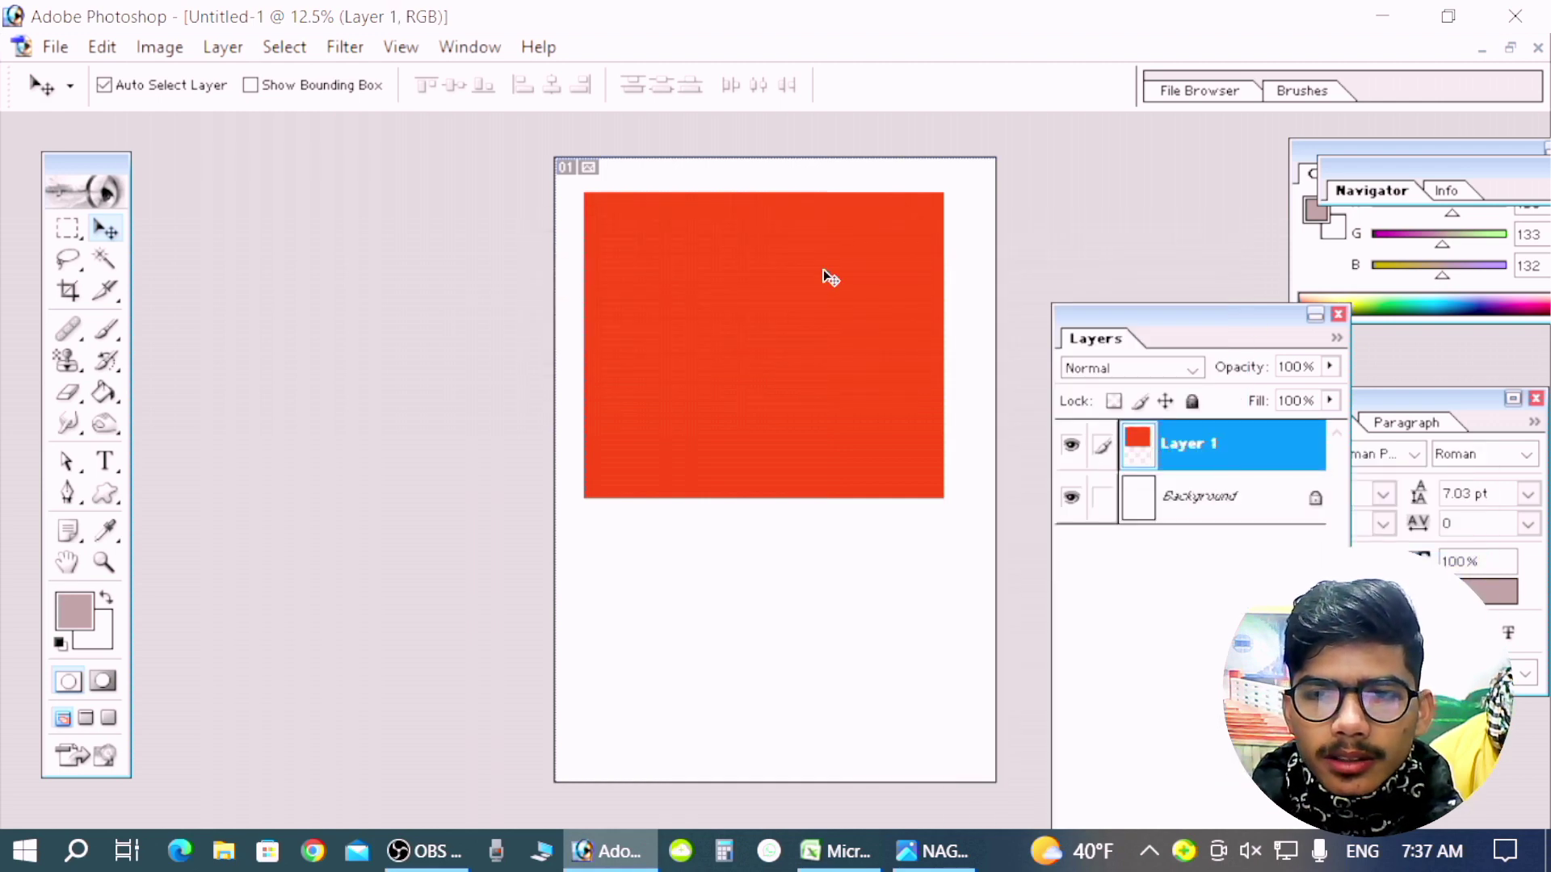
right_click(1177, 443)
click(1248, 575)
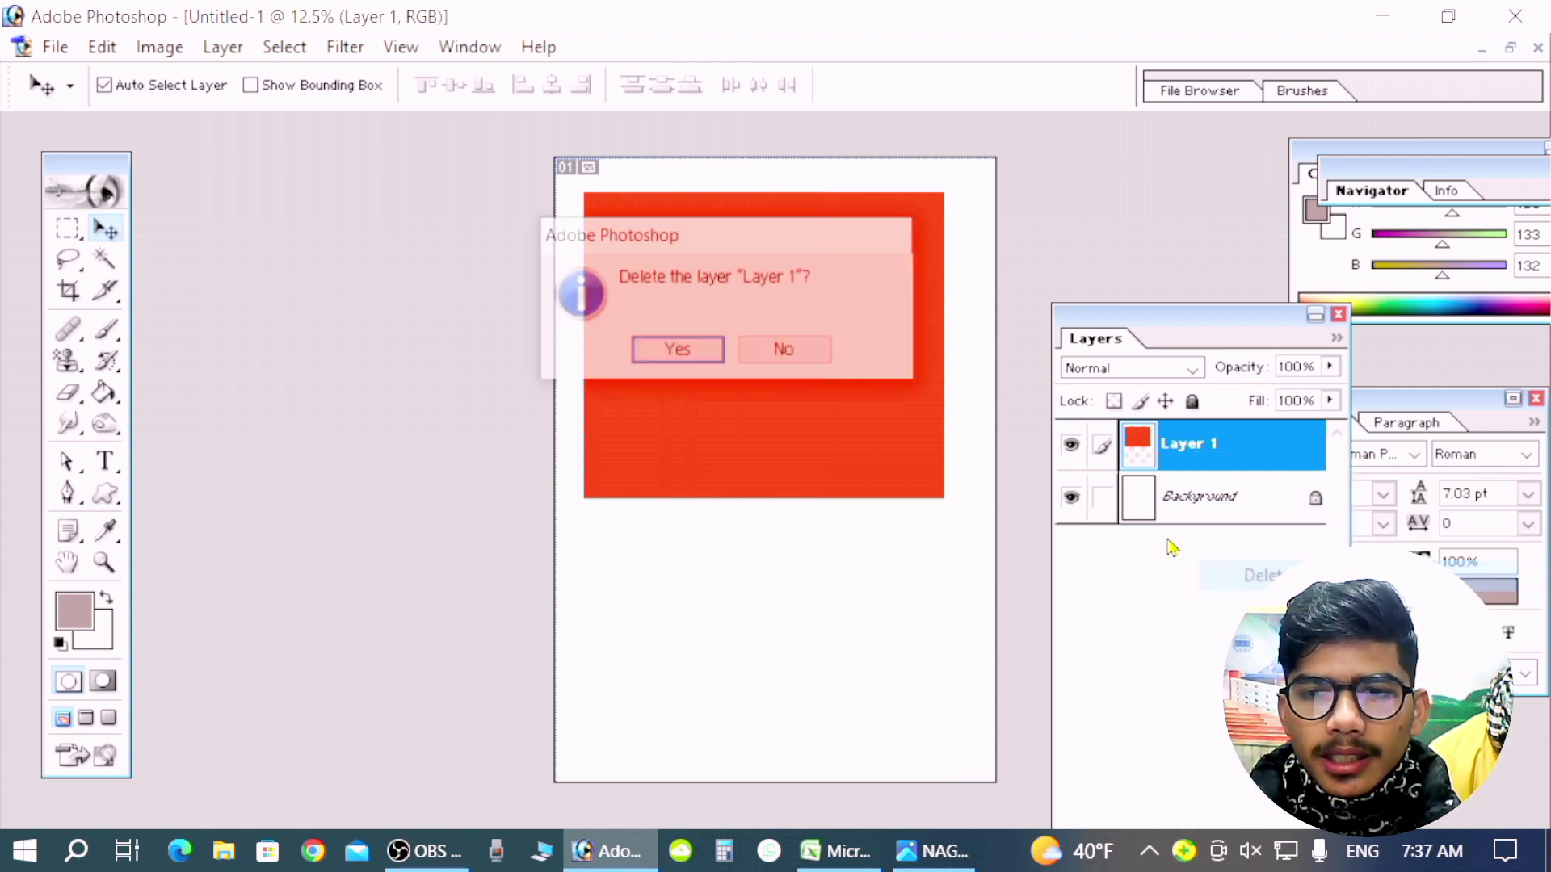
click(678, 349)
- Draw a small square selection on a new layer and set the foreground to bright red
key(m)
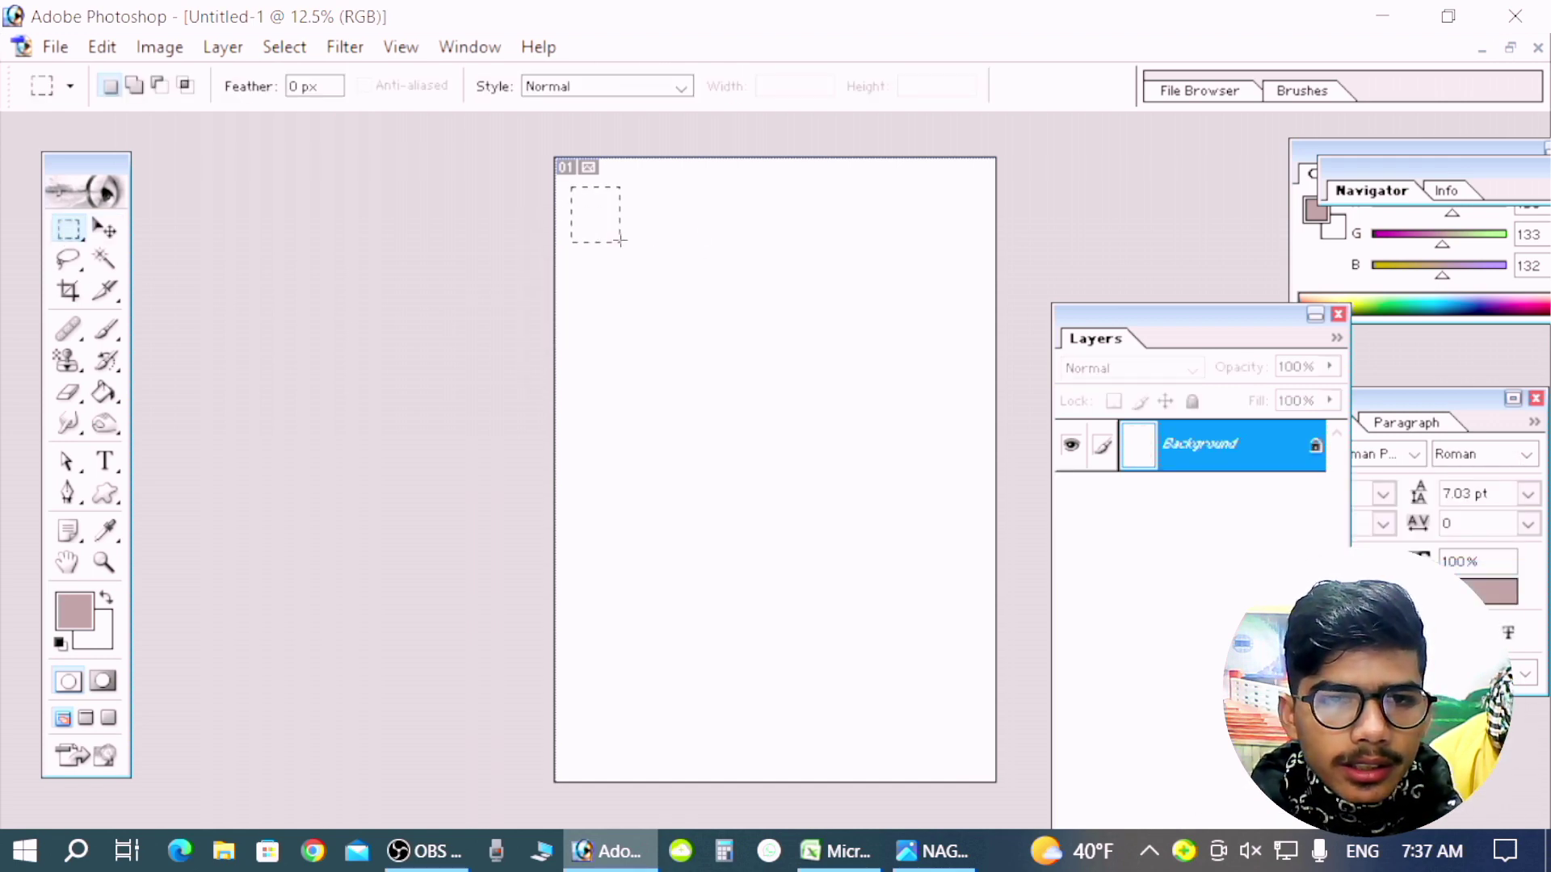
drag(620, 239, 632, 243)
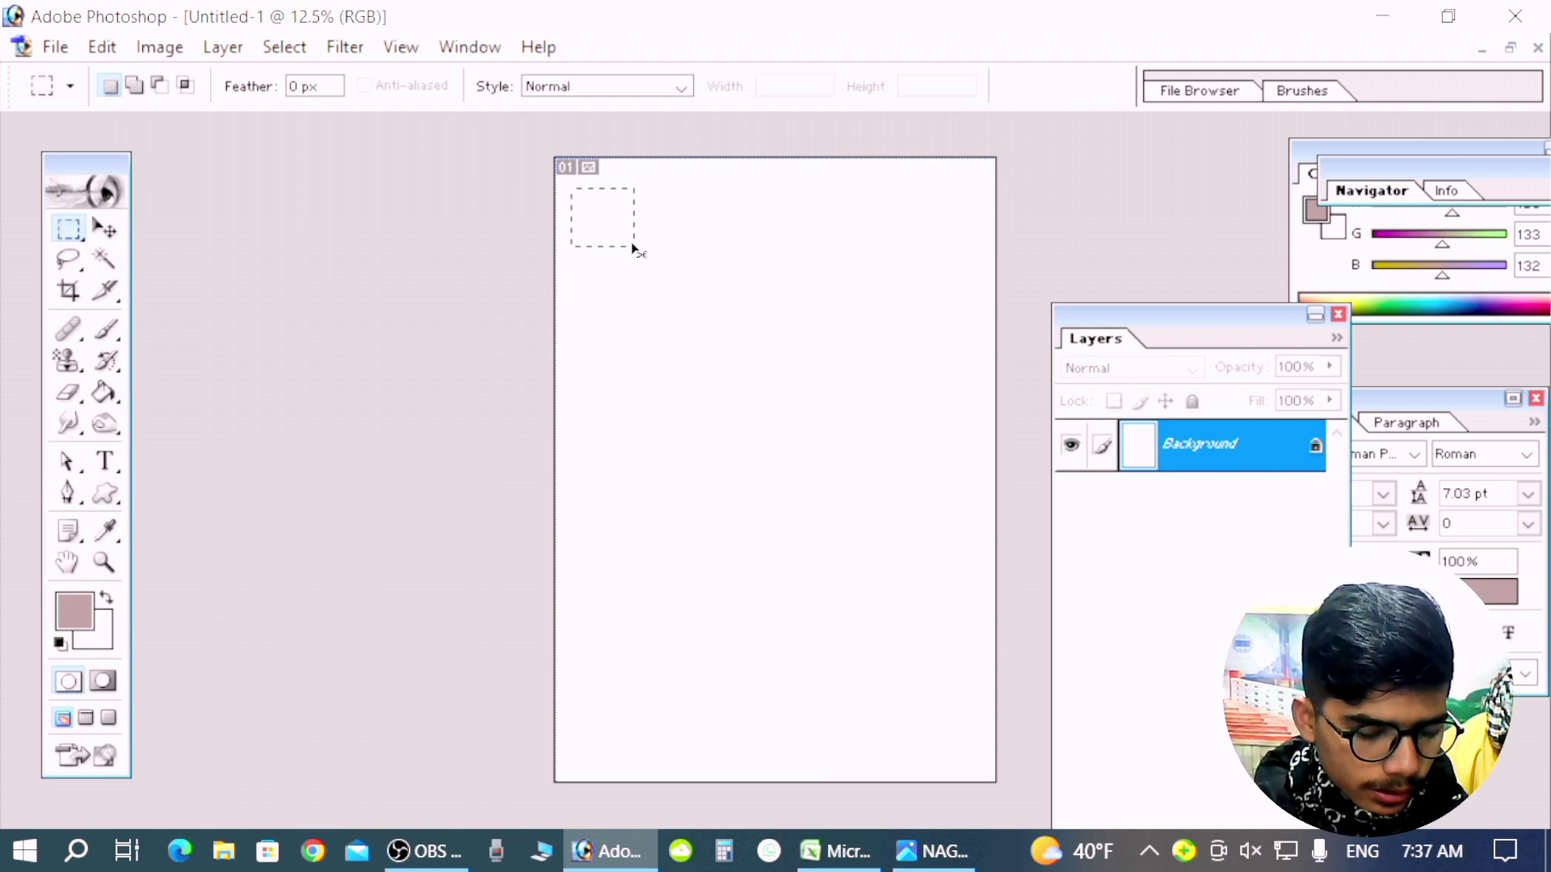
key(ctrl+shift+n)
key(Return)
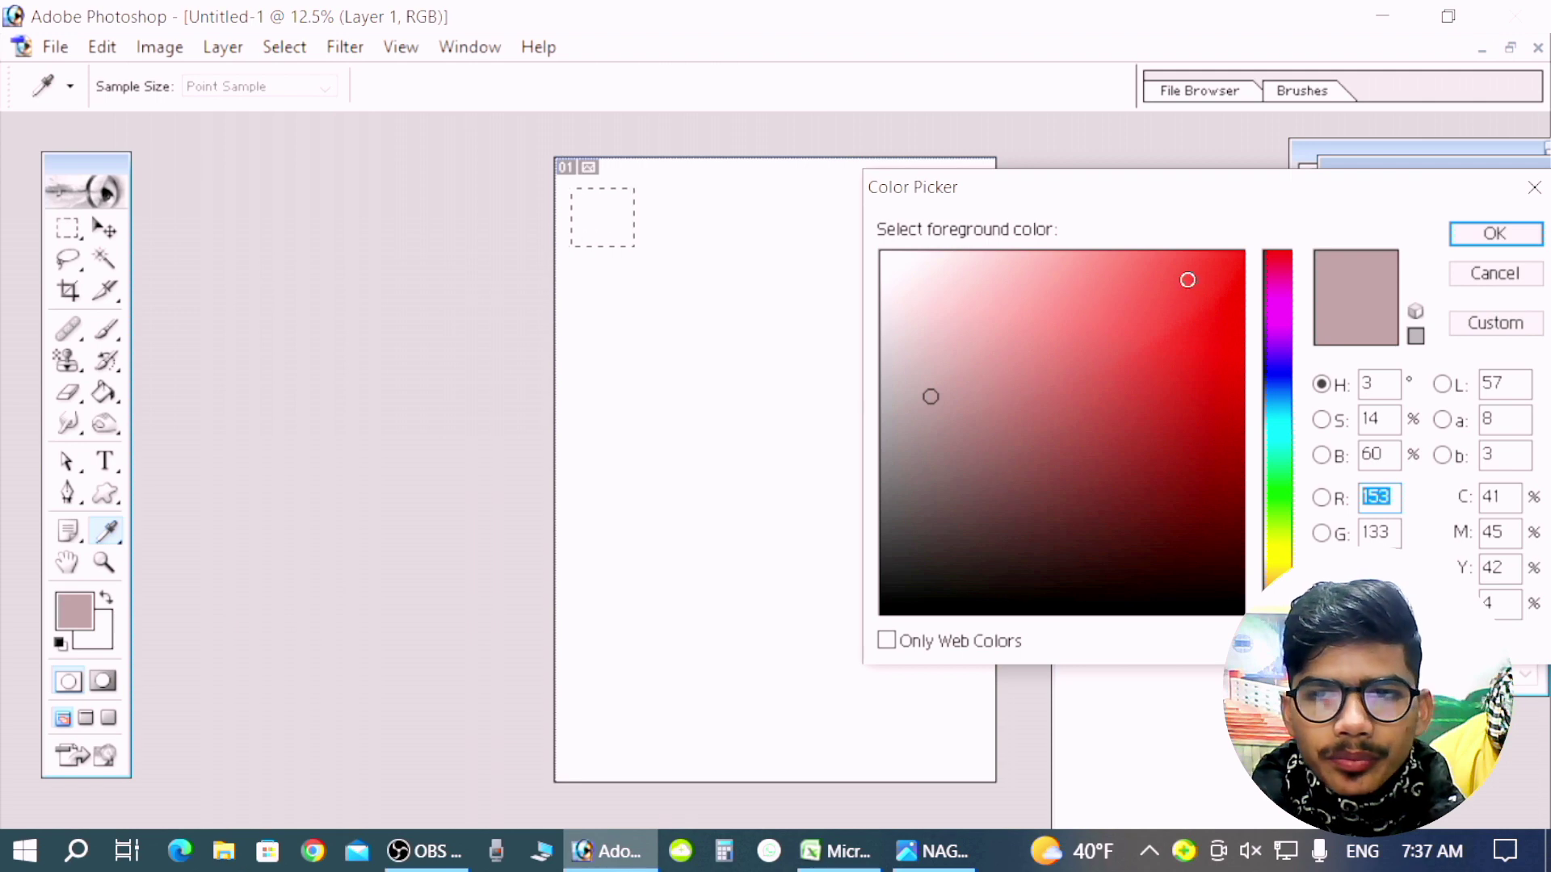
click(1227, 273)
click(1533, 238)
- Fill the square with red, deselect, and Alt-drag copies of it to the right
key(m)
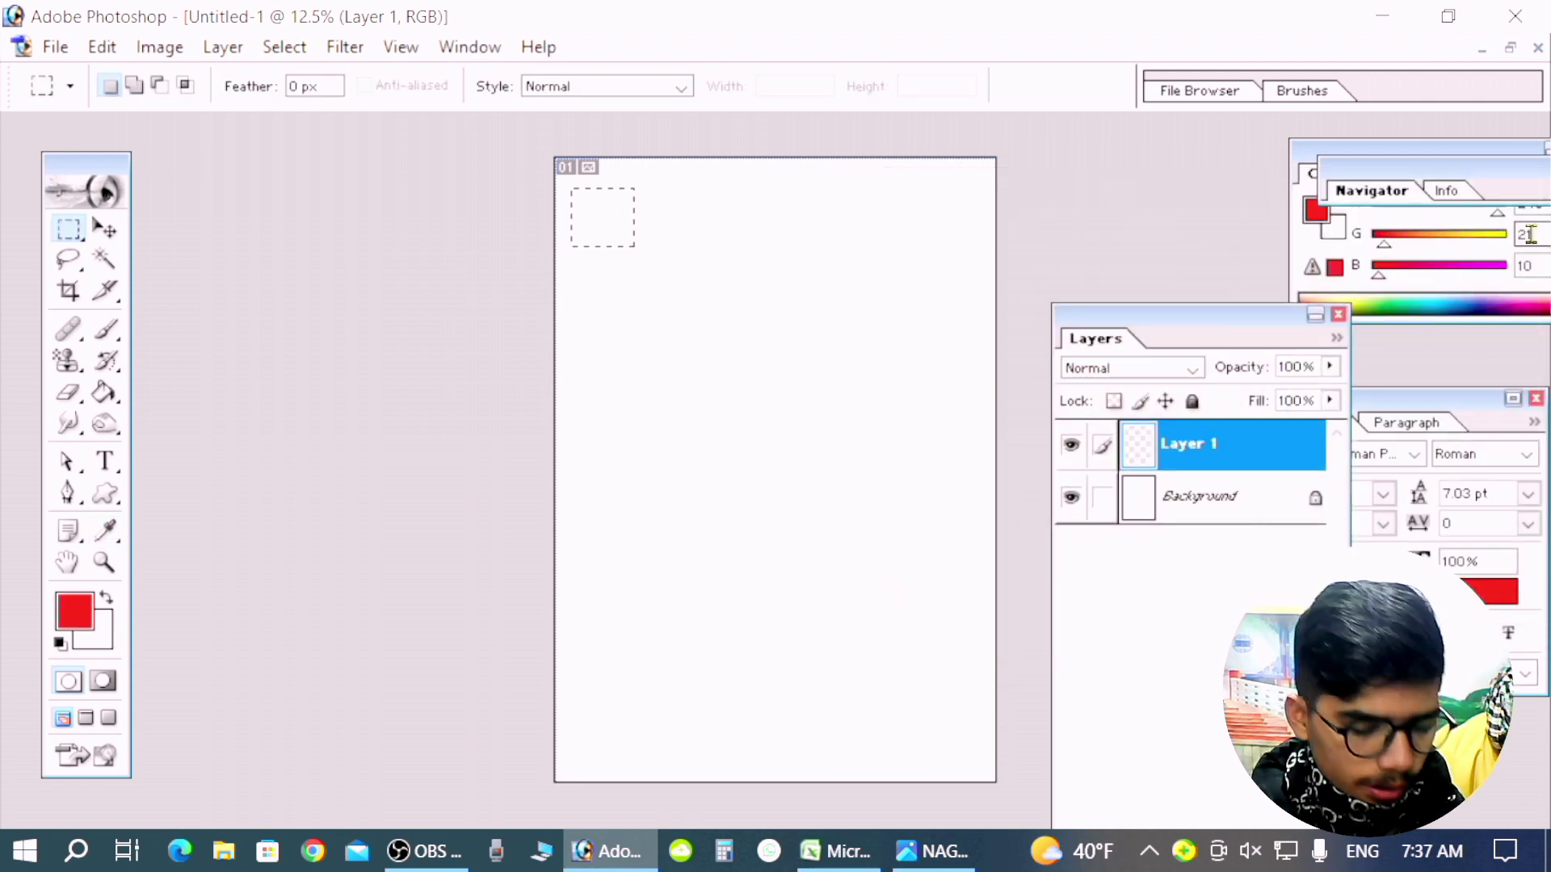
key(alt+BackSpace)
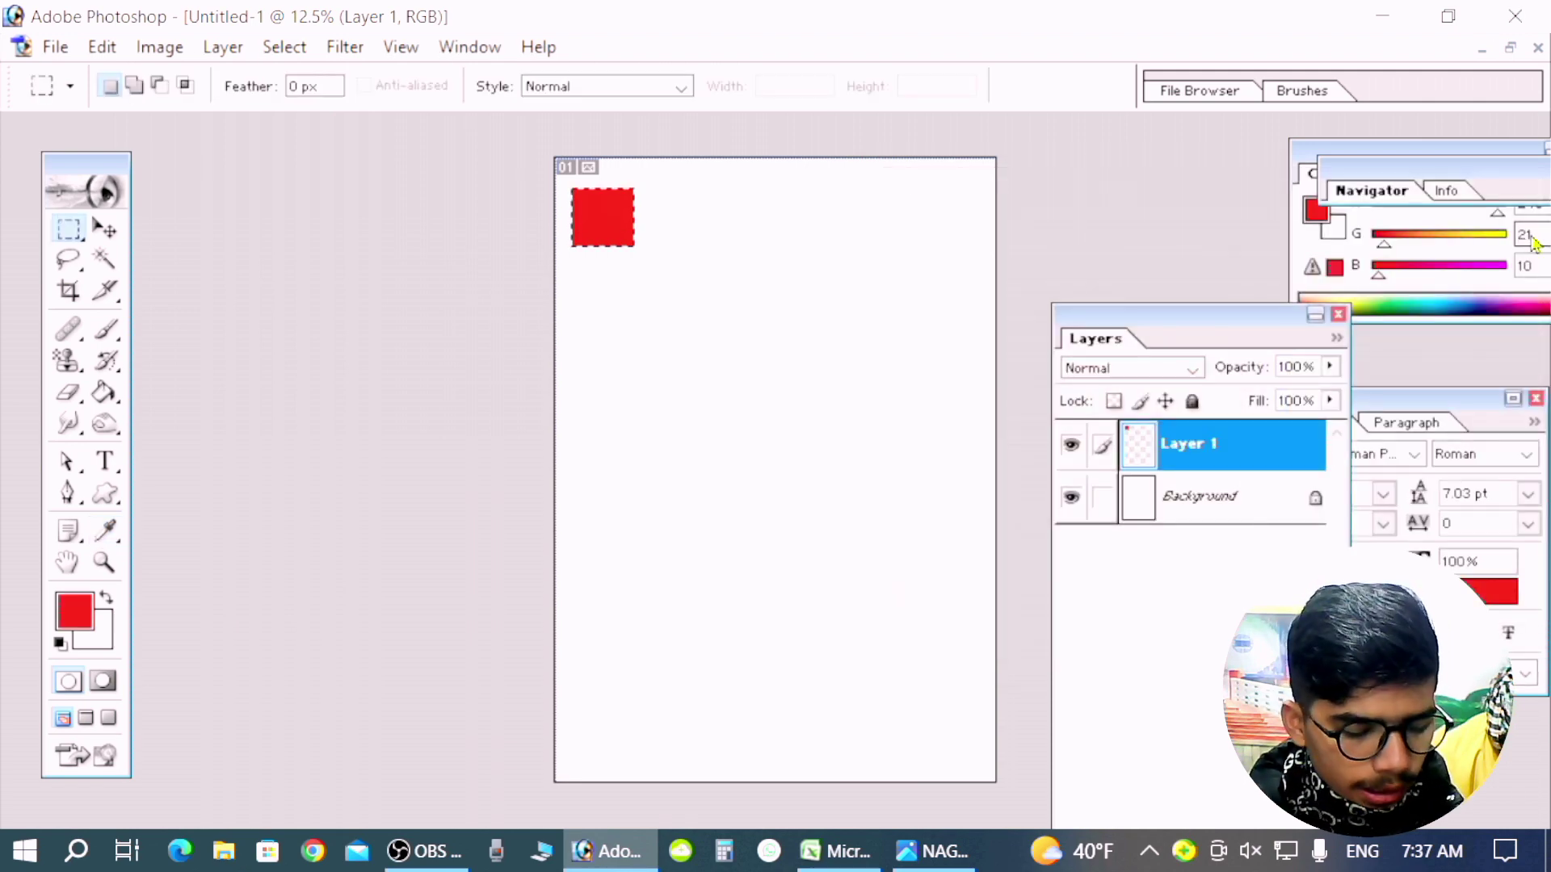
key(ctrl+d)
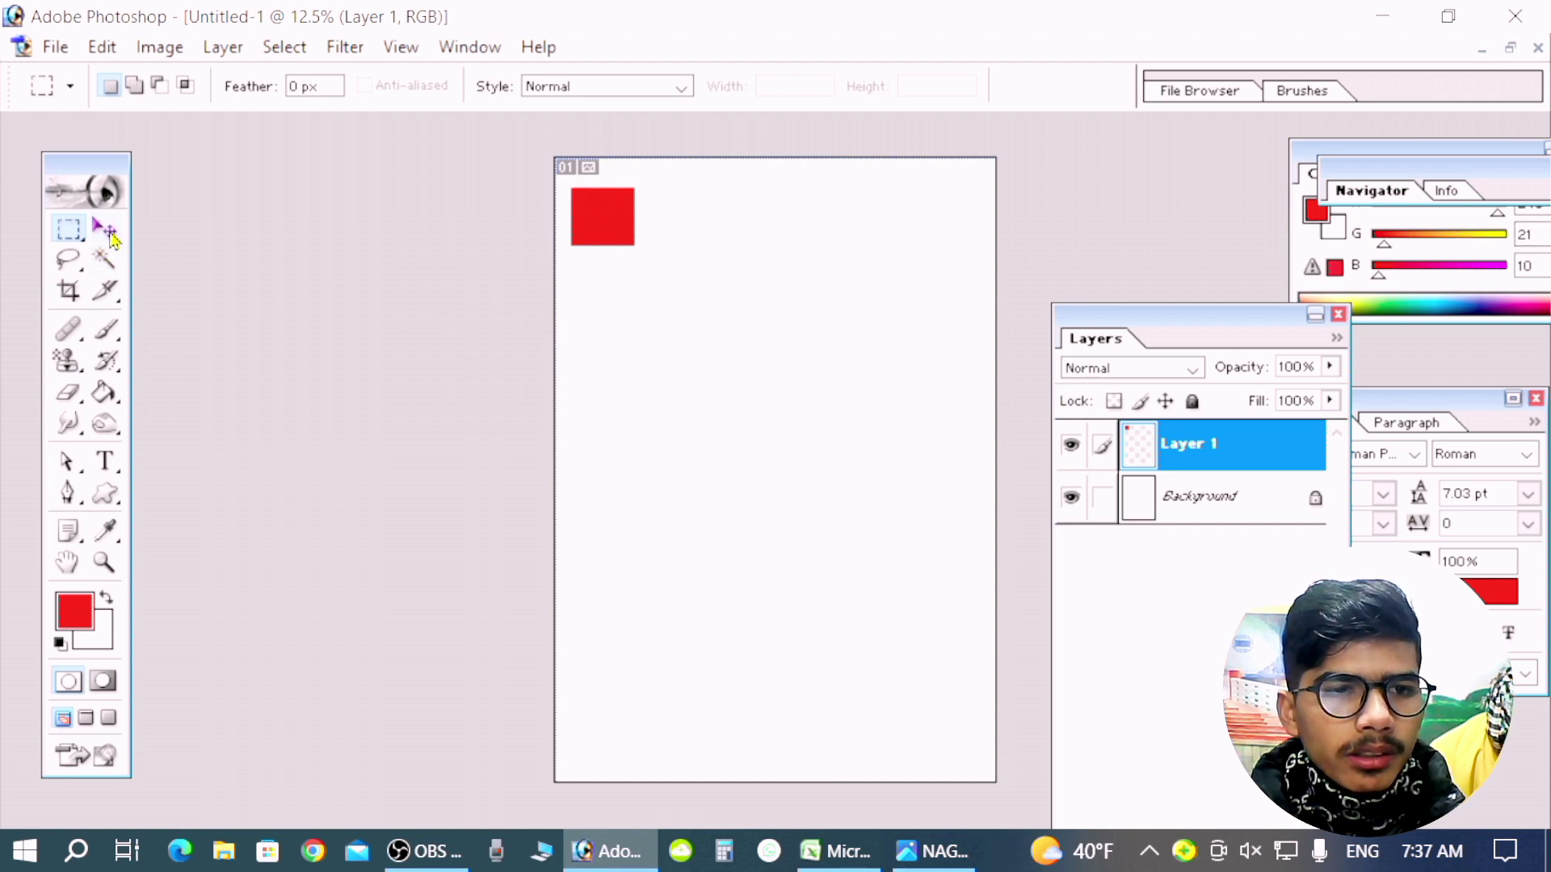
click(111, 236)
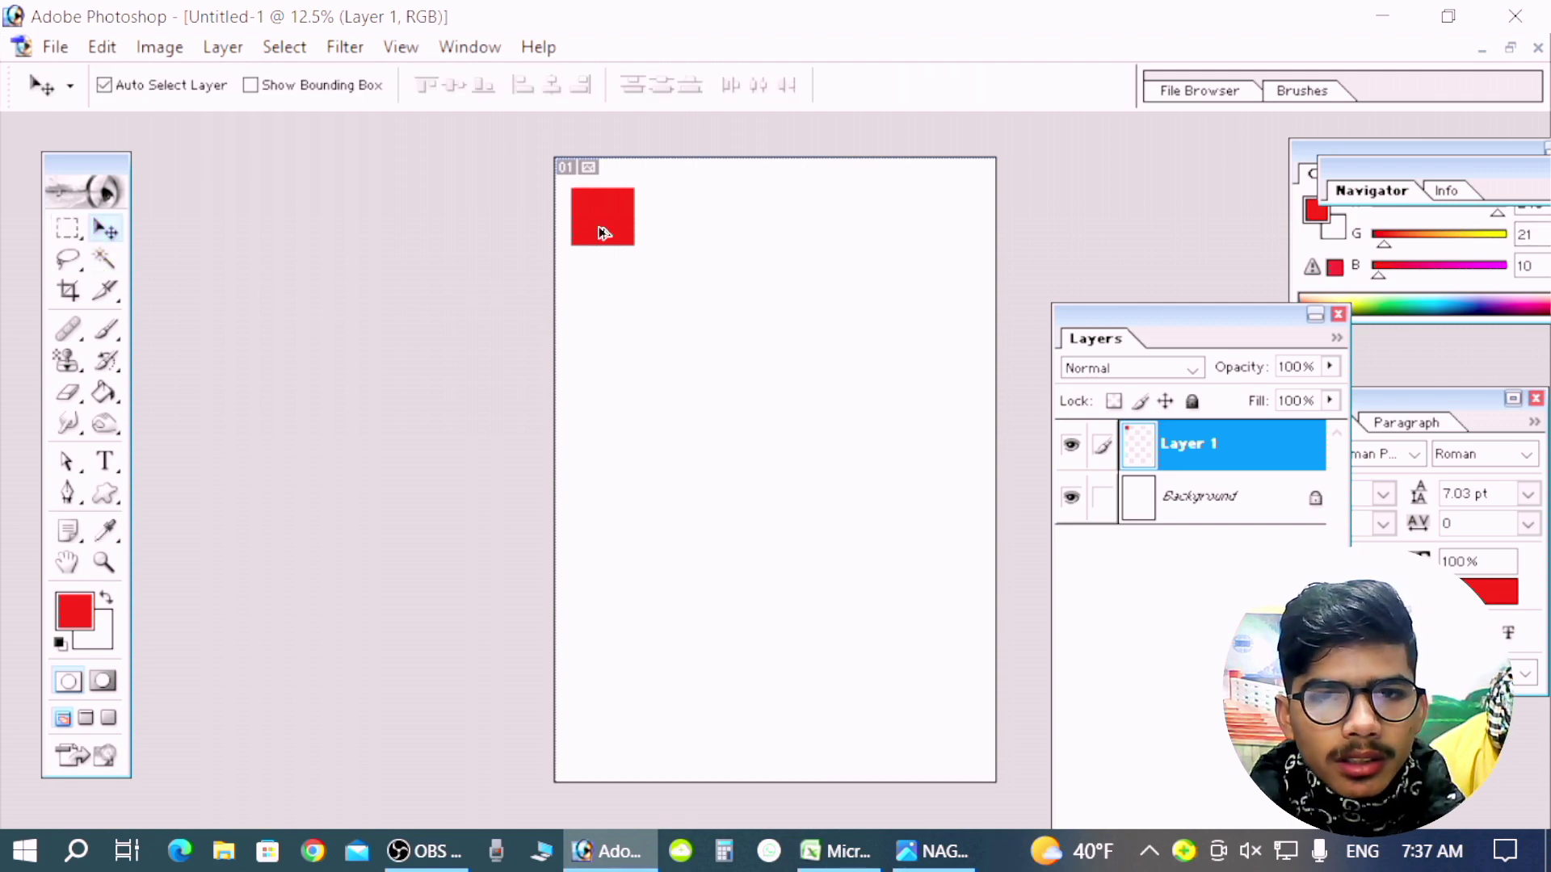
drag(601, 234, 929, 235)
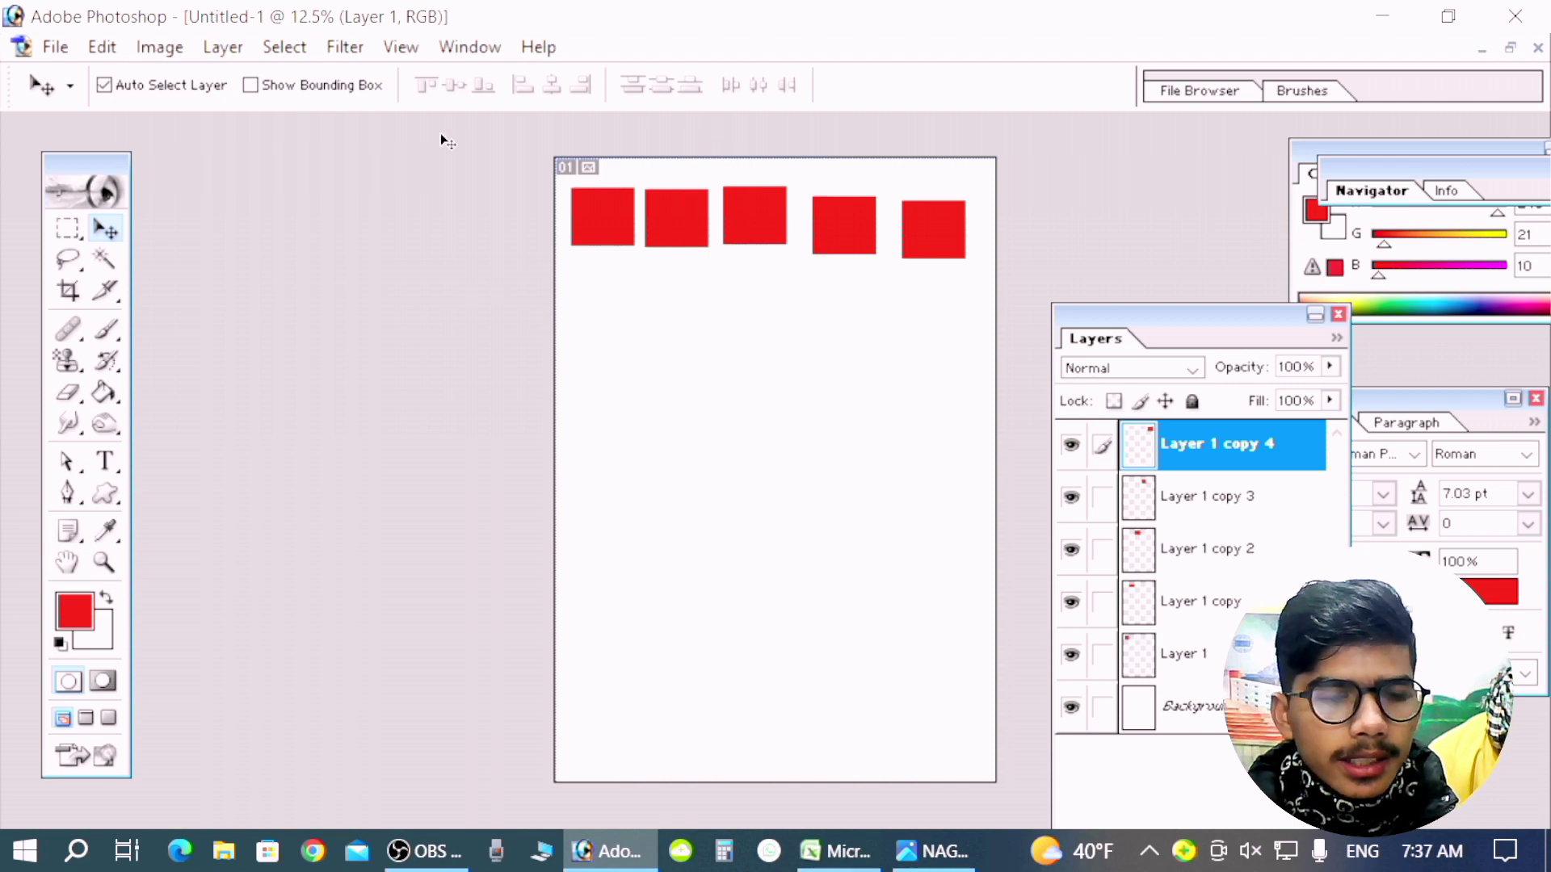
- Add a horizontal ruler guide and align the third, fourth and fifth squares to it
key(ctrl+r)
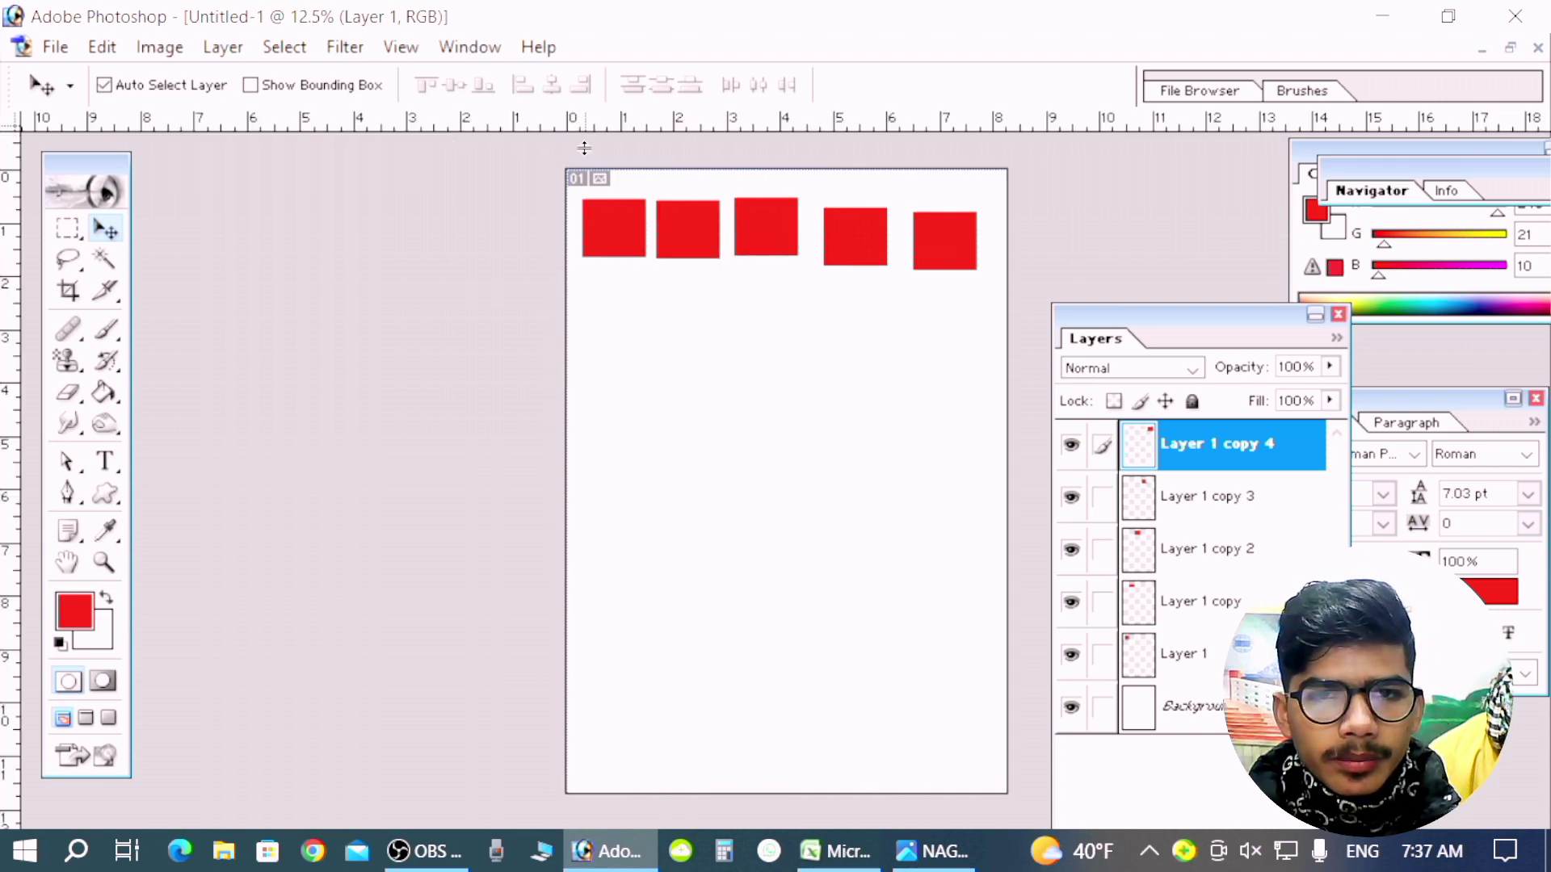
drag(583, 122, 607, 192)
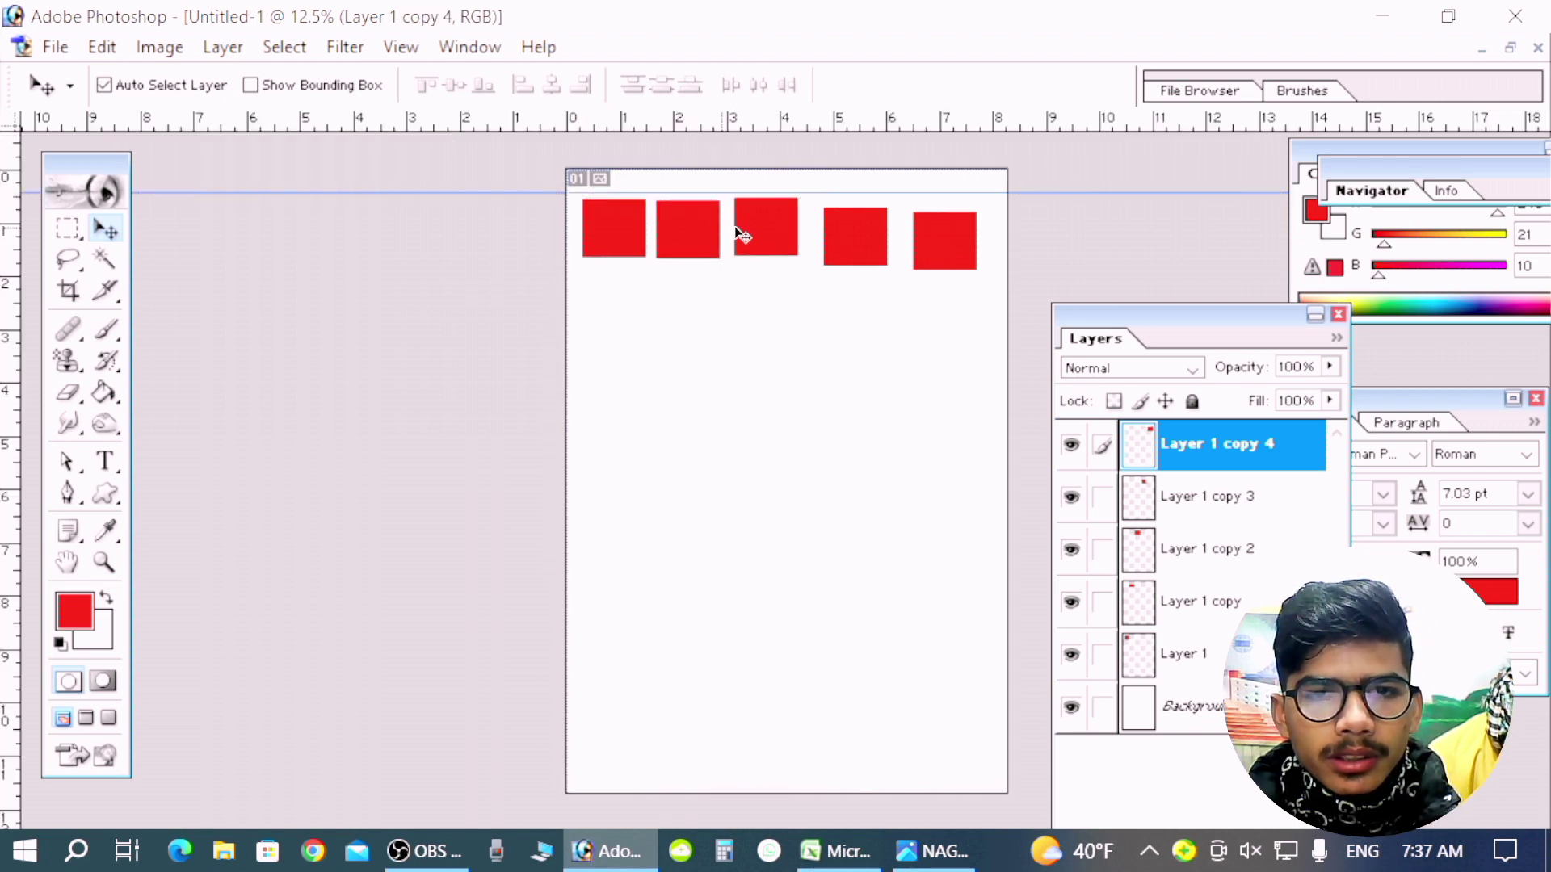
click(781, 236)
drag(782, 237, 787, 241)
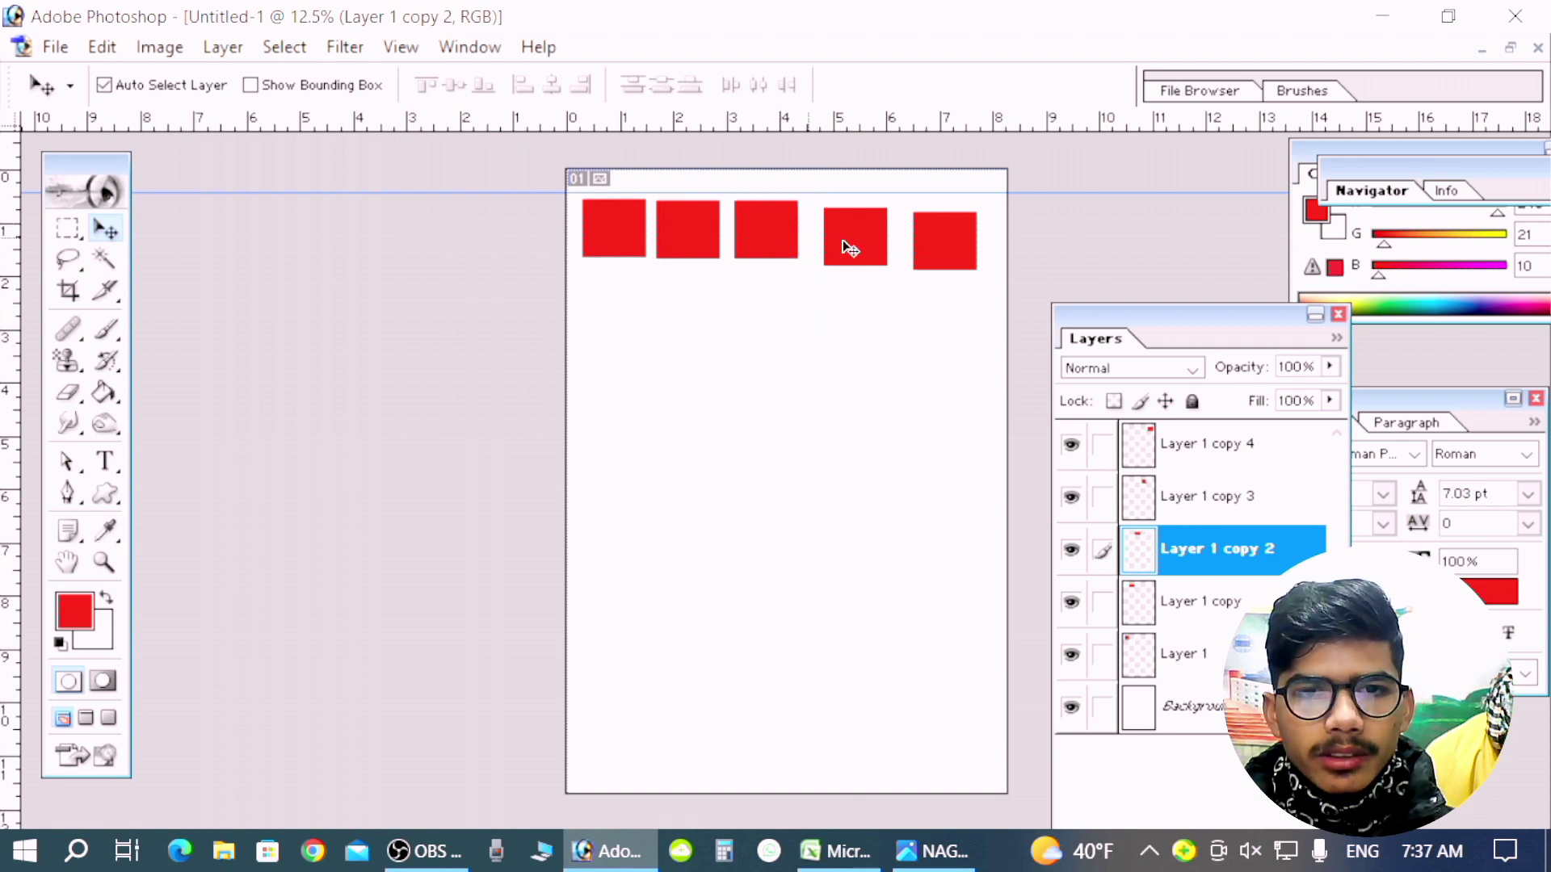
drag(880, 254, 883, 248)
drag(975, 269, 975, 260)
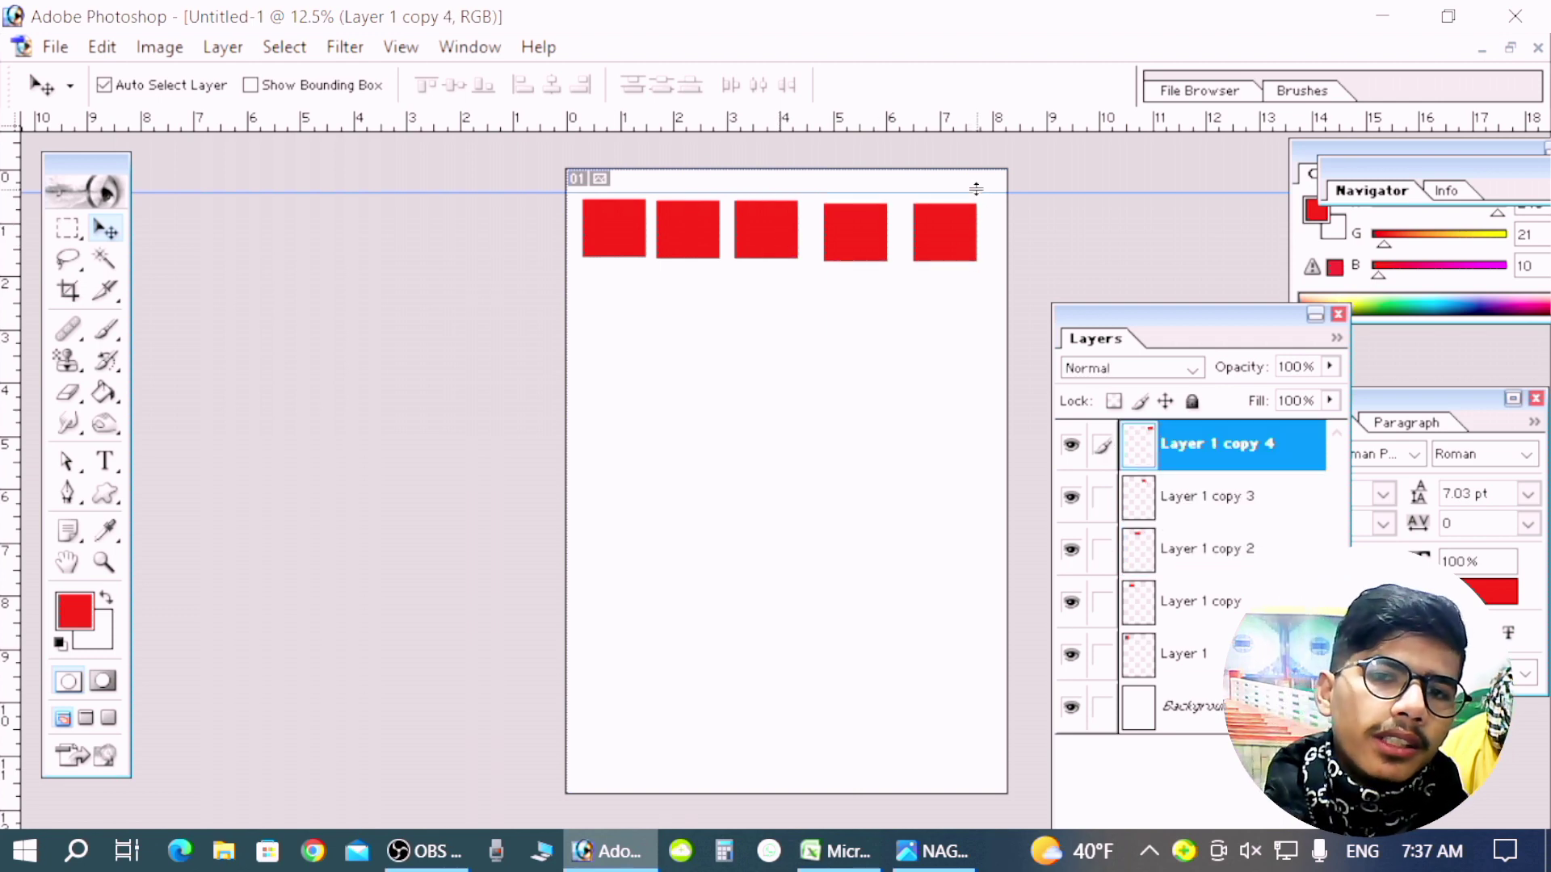
drag(977, 193, 977, 189)
- Remove the guide, then drag the rightmost square down and undo that move
double_click(1165, 190)
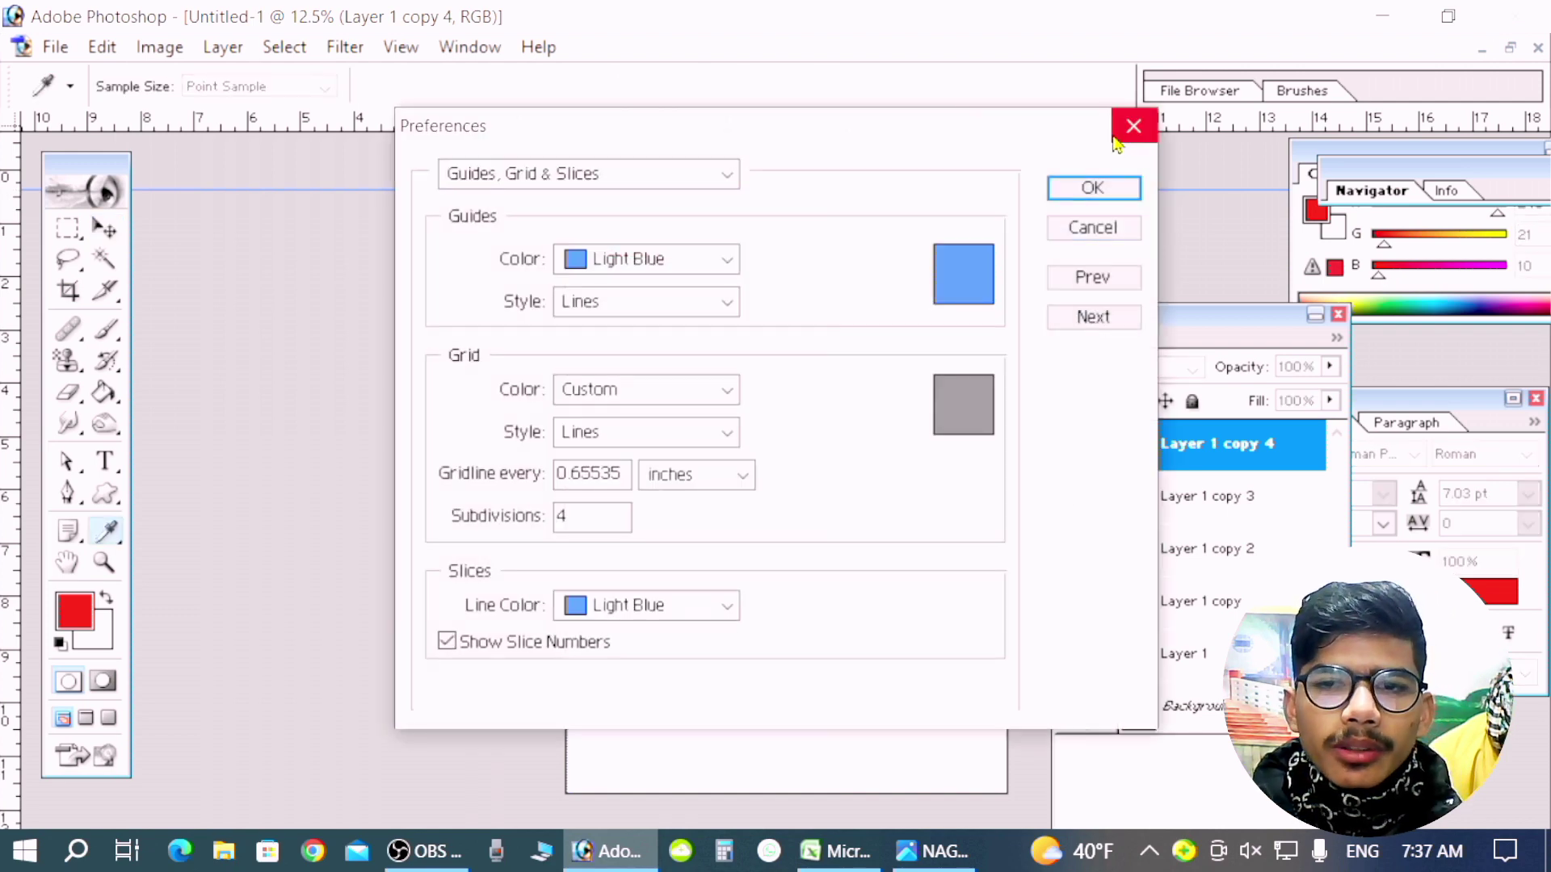
key(Escape)
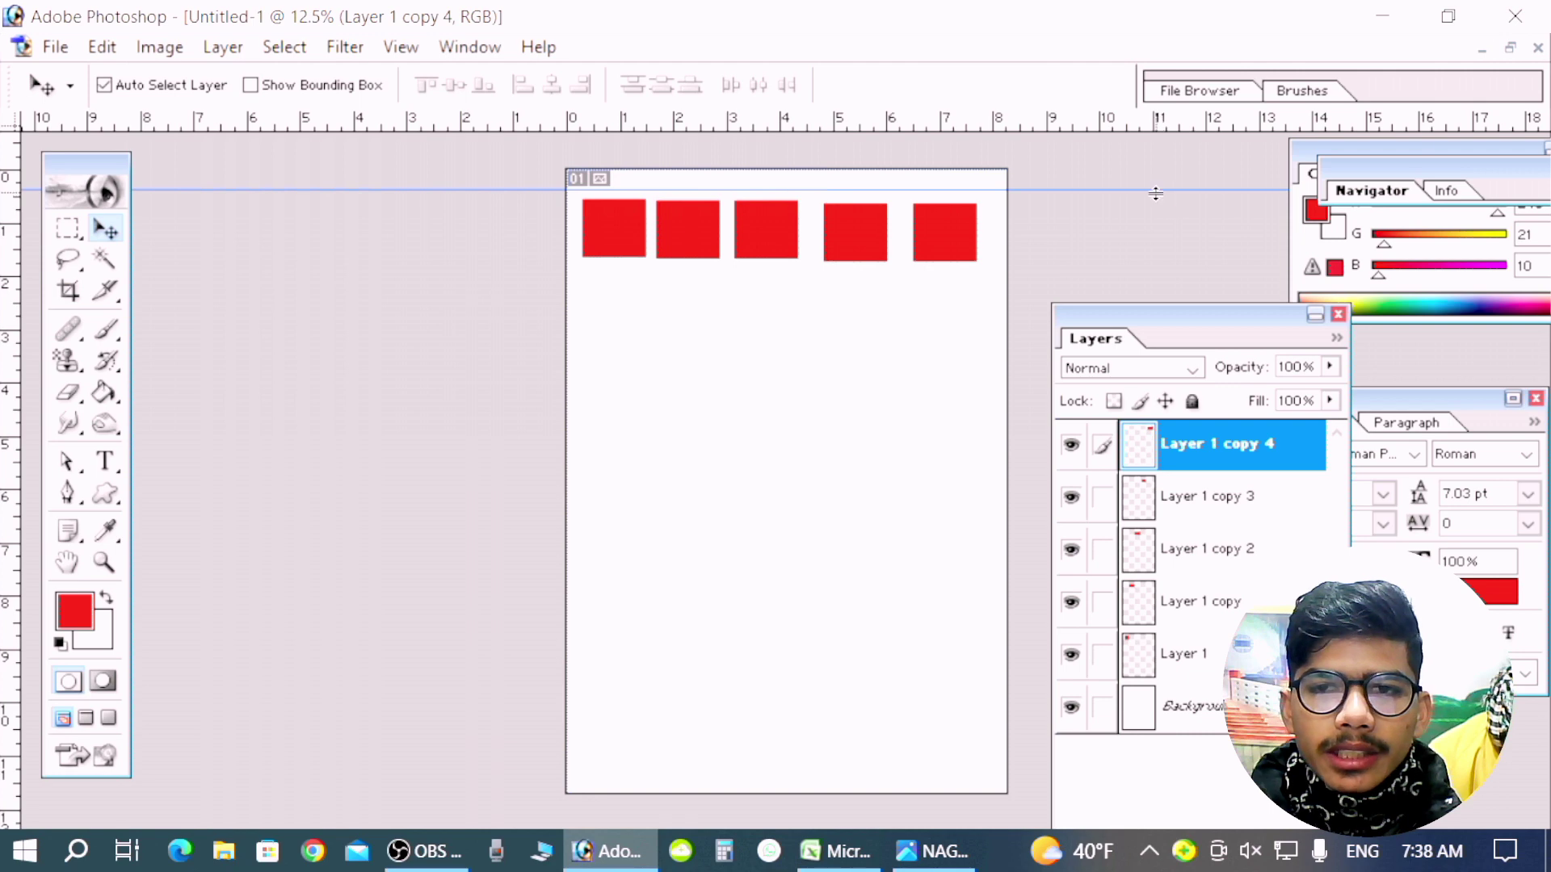
drag(1164, 191, 1157, 136)
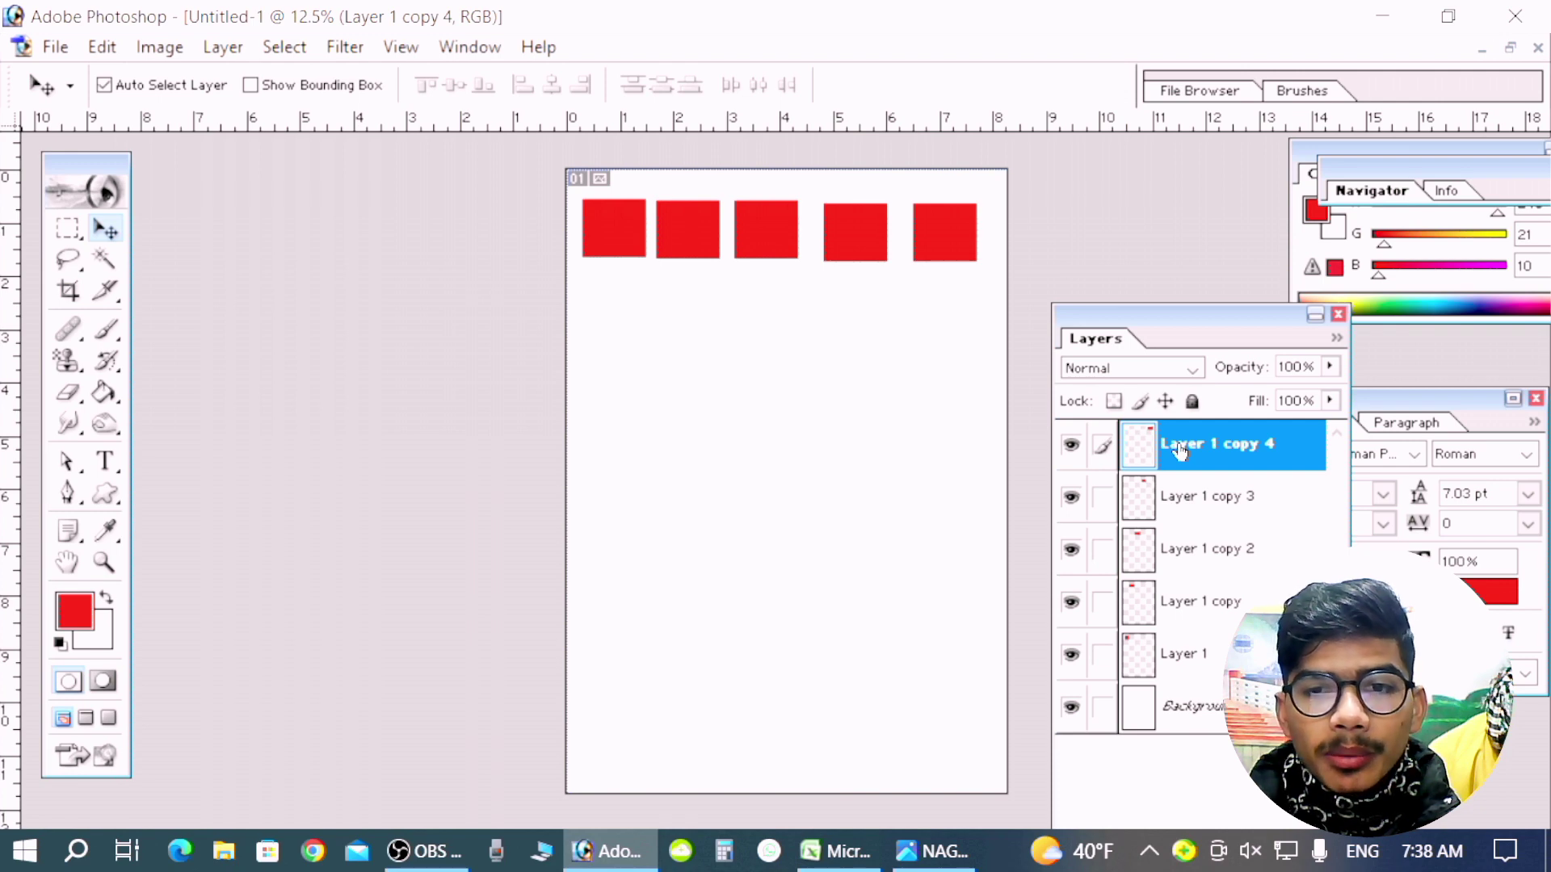
drag(958, 246, 955, 354)
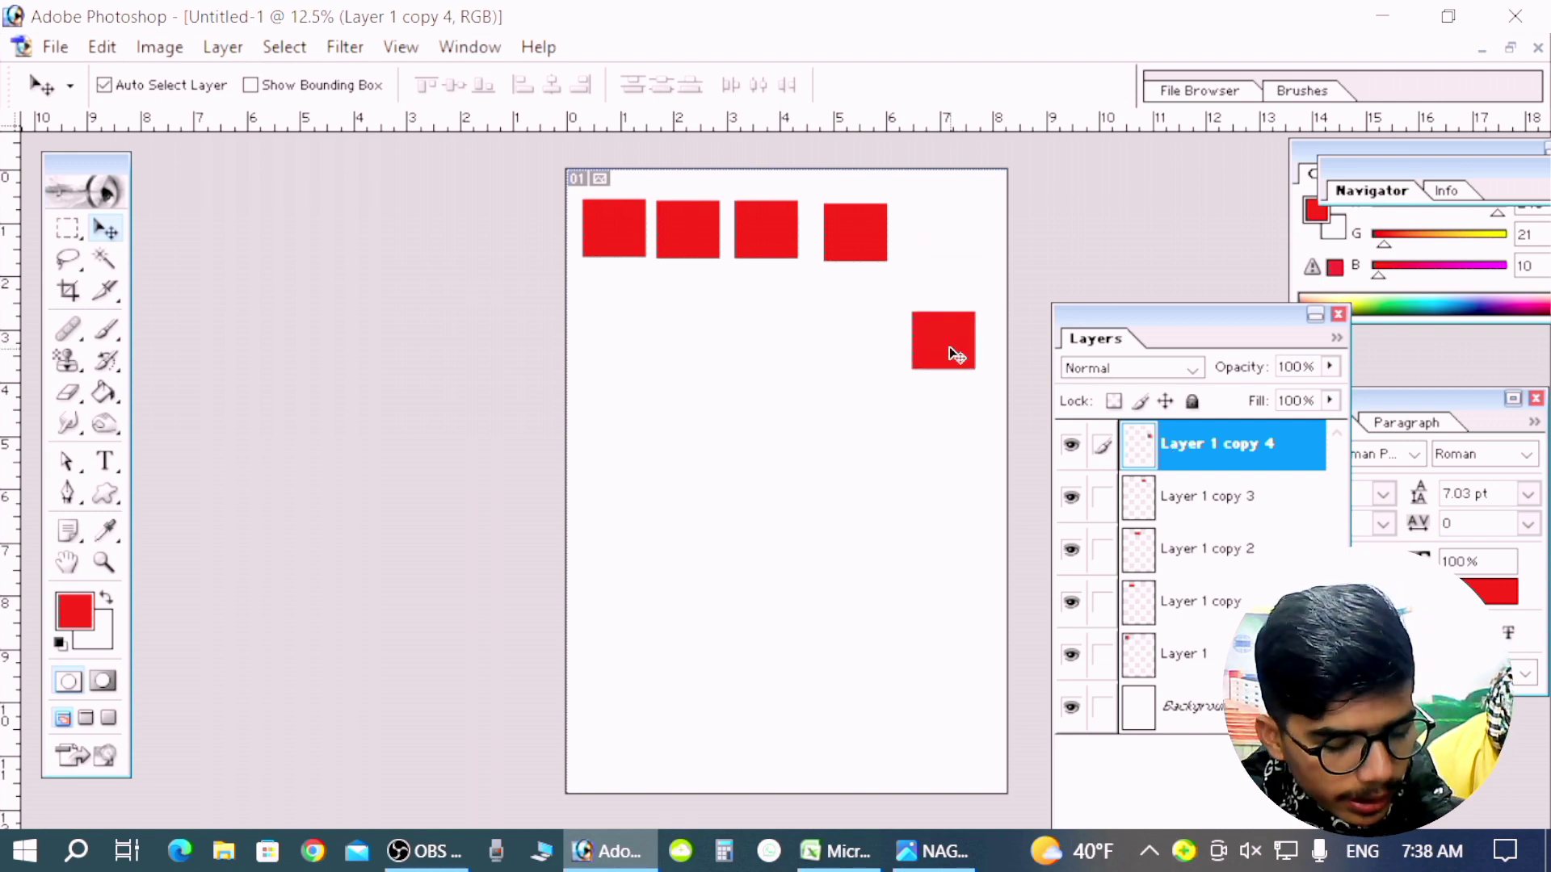
key(ctrl+z)
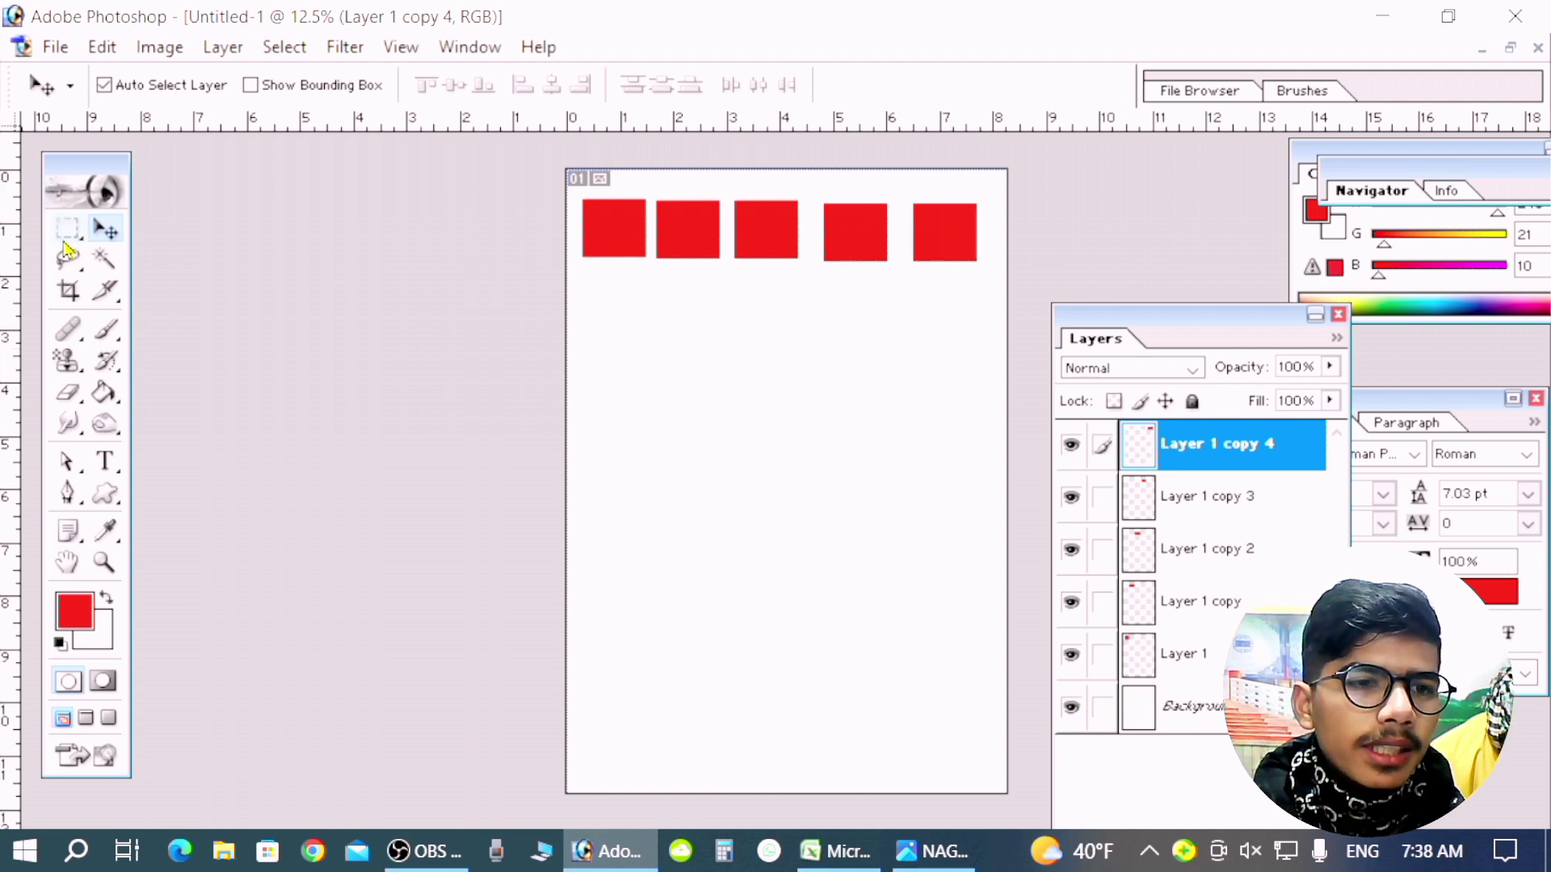
- Marquee-select the row of five red squares and copy it
click(68, 233)
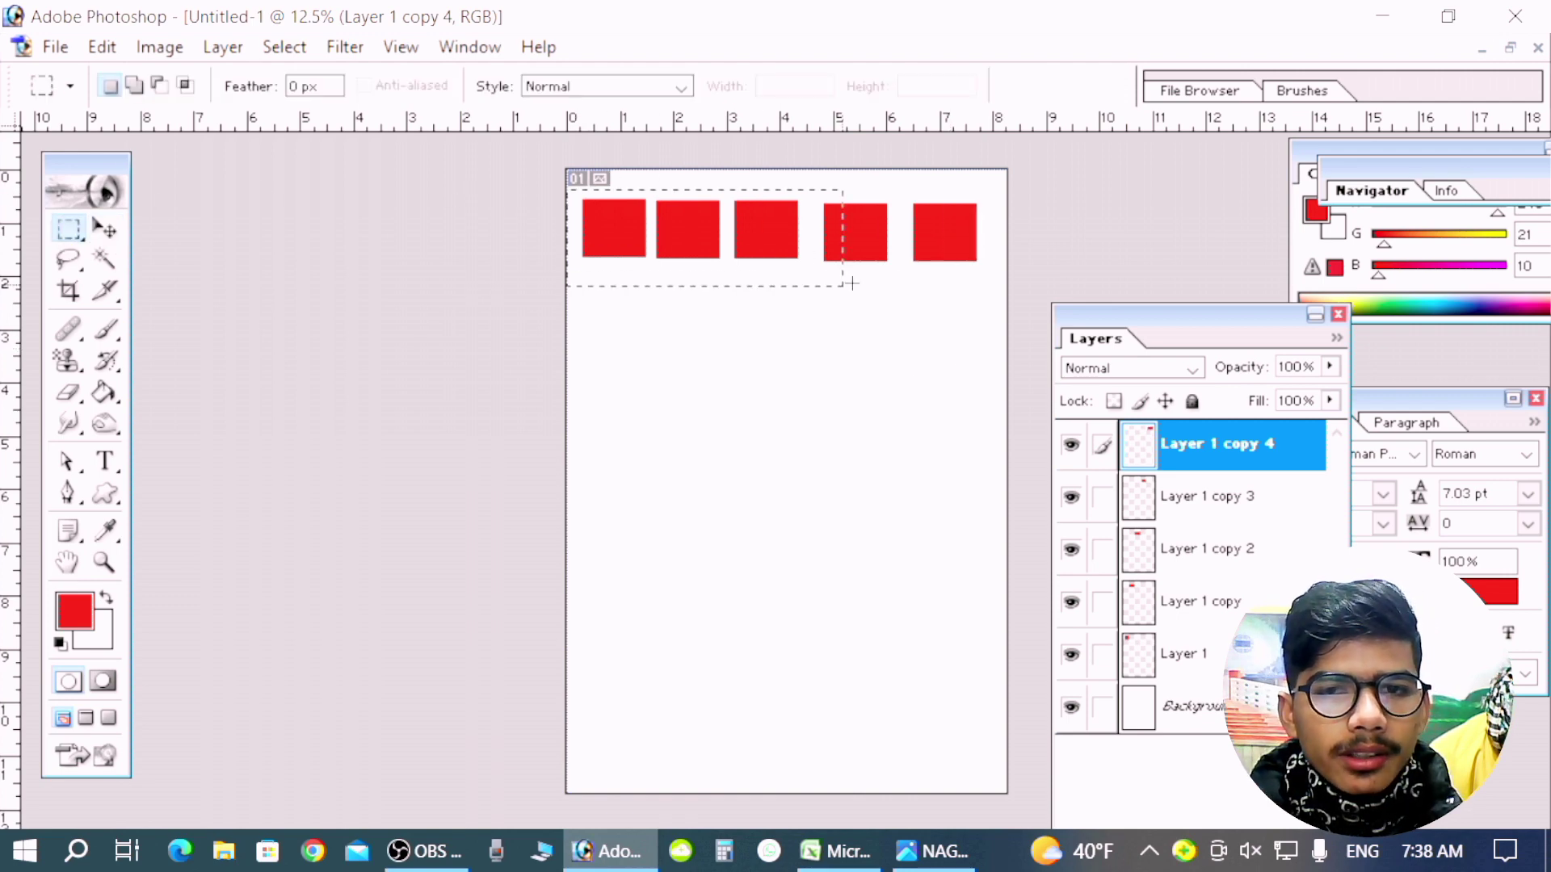
drag(851, 283, 995, 292)
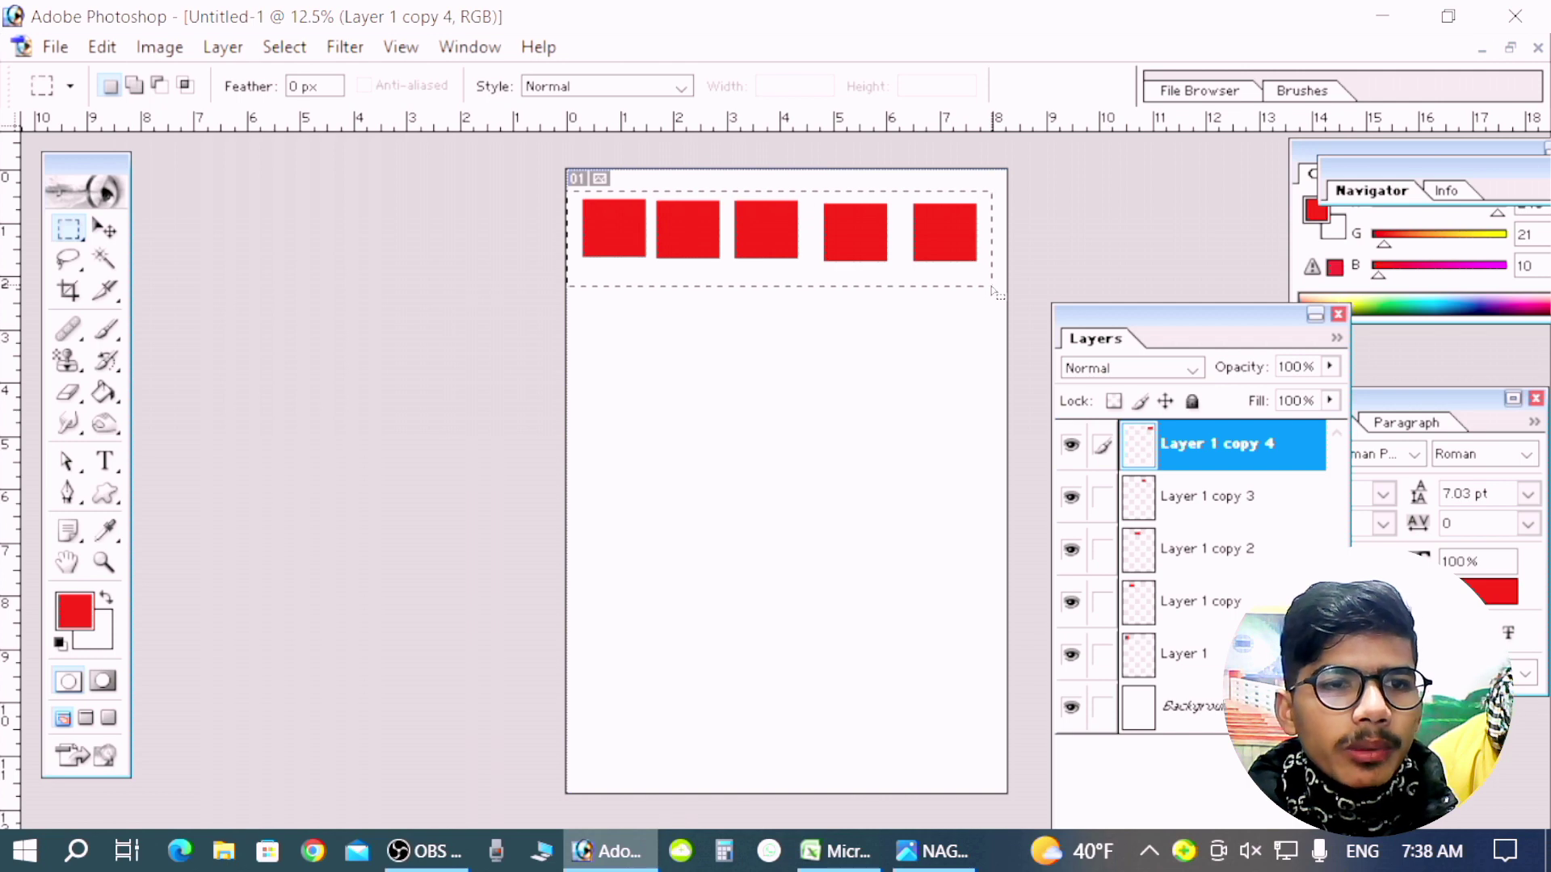
click(105, 48)
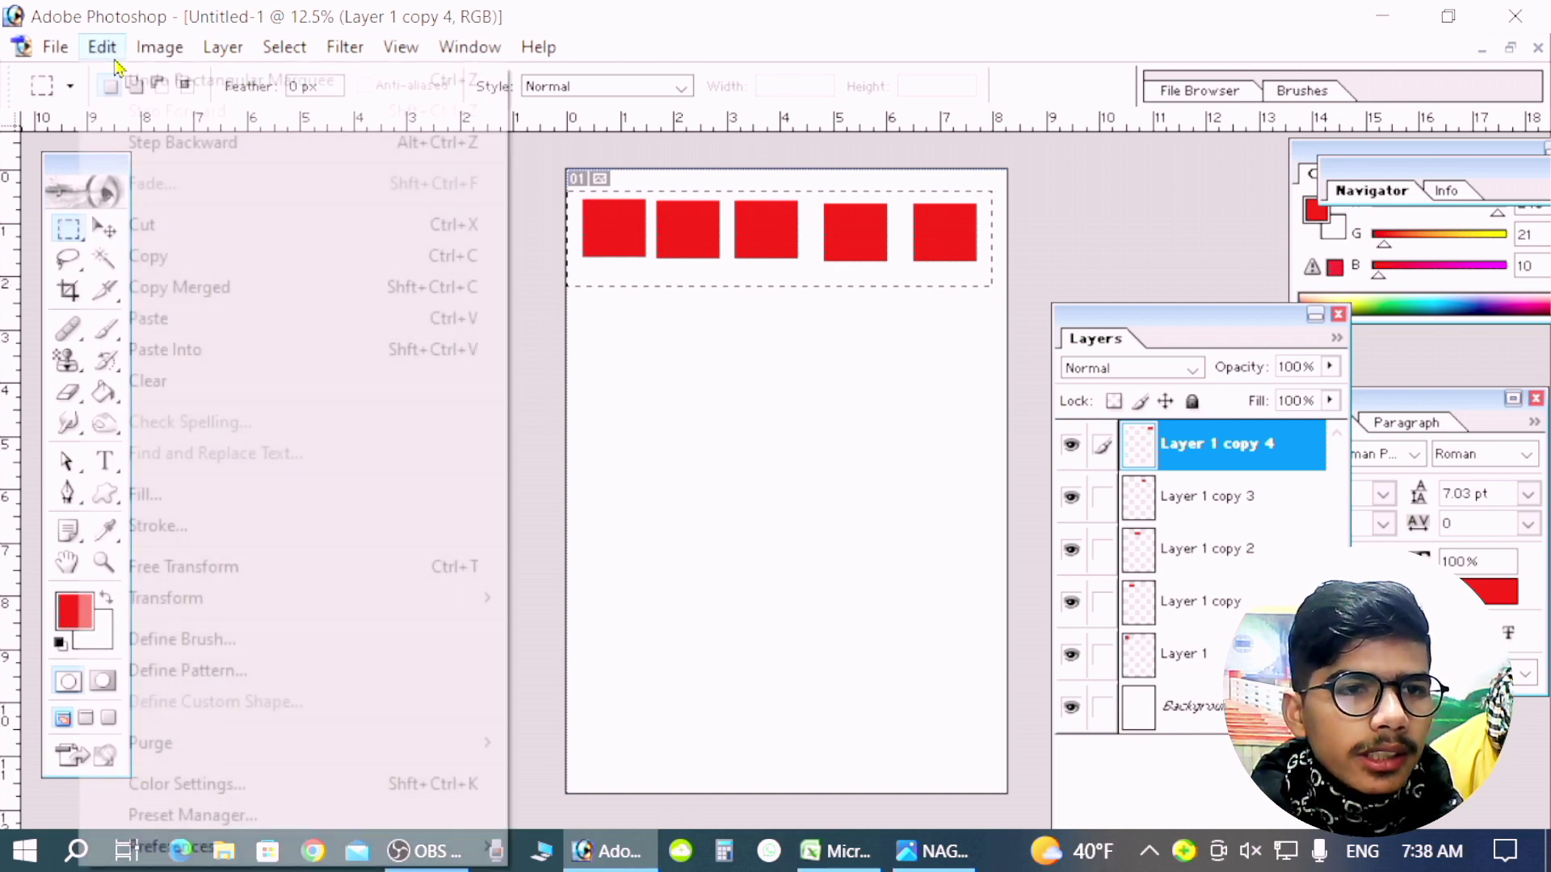
click(176, 257)
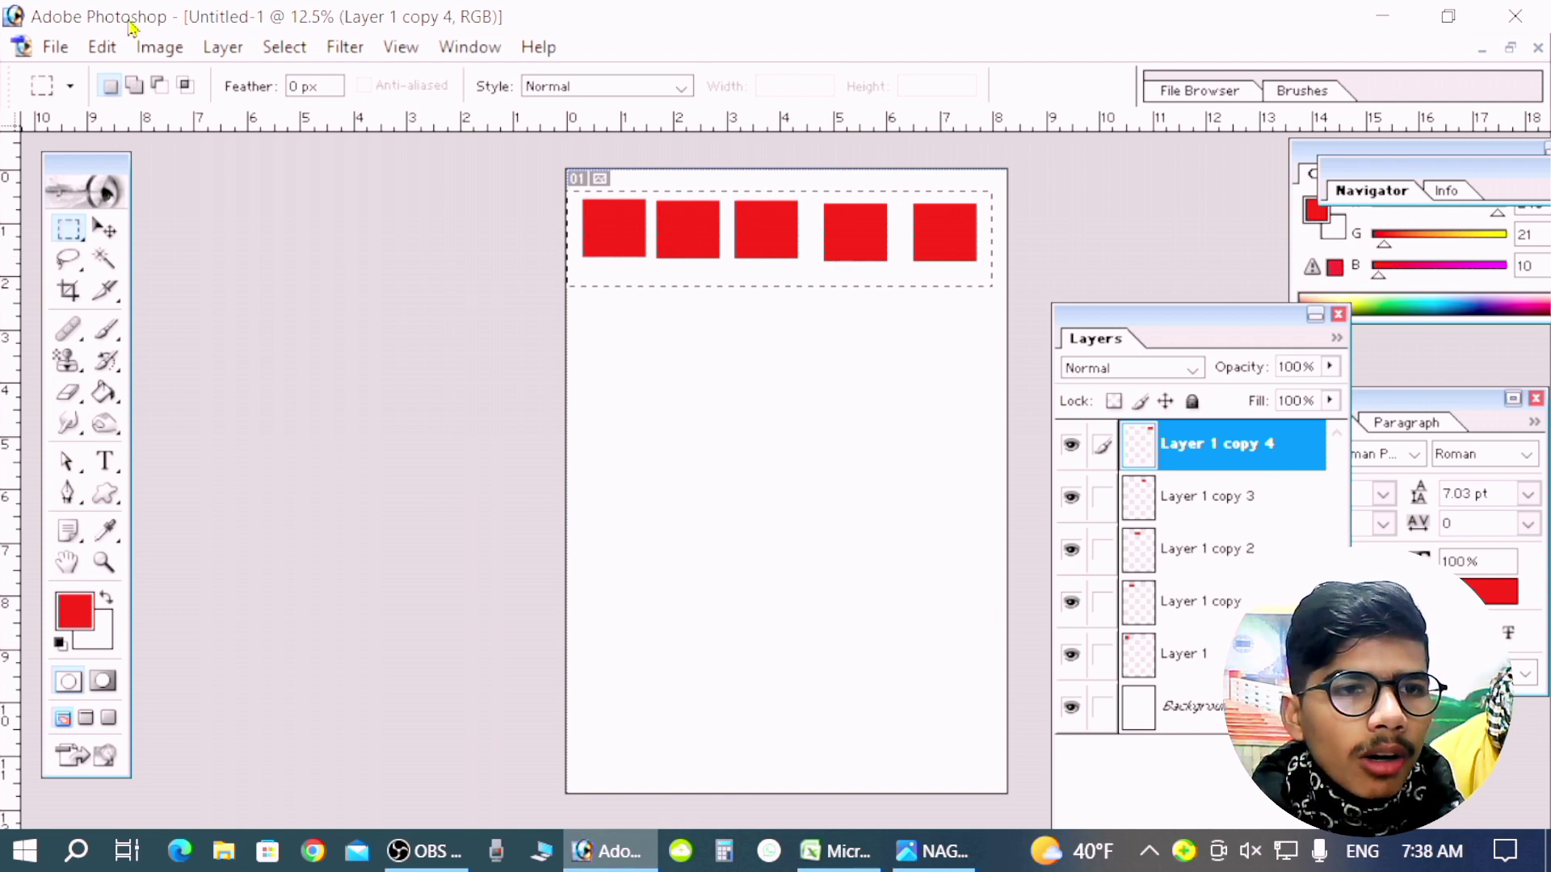
- Paste the copy as Layer 2, move it down-left, then undo both the move and the paste
click(102, 47)
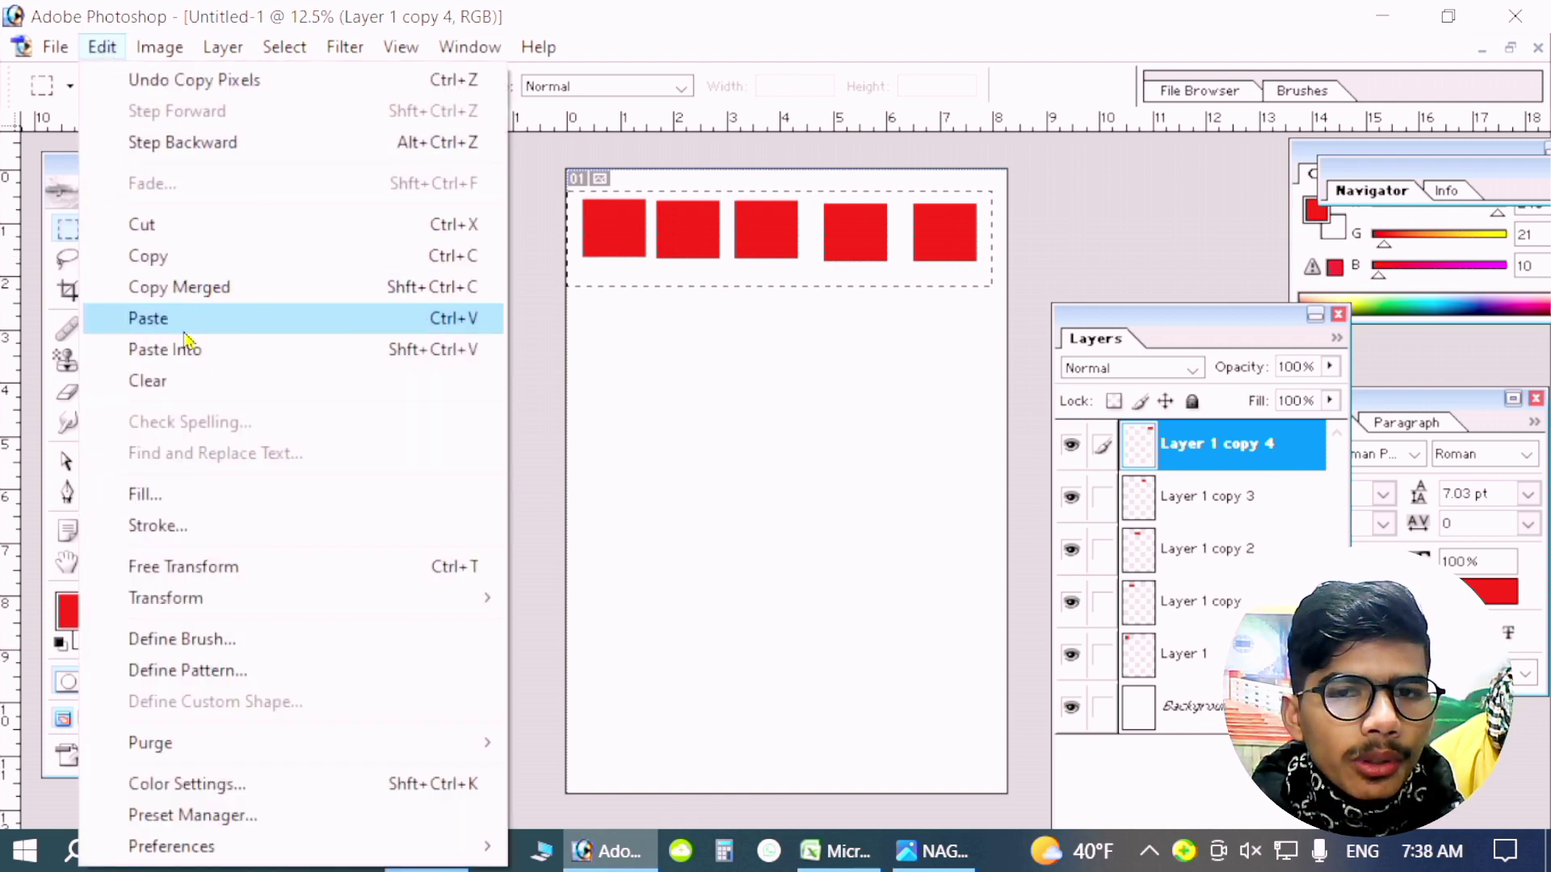
click(184, 332)
click(105, 229)
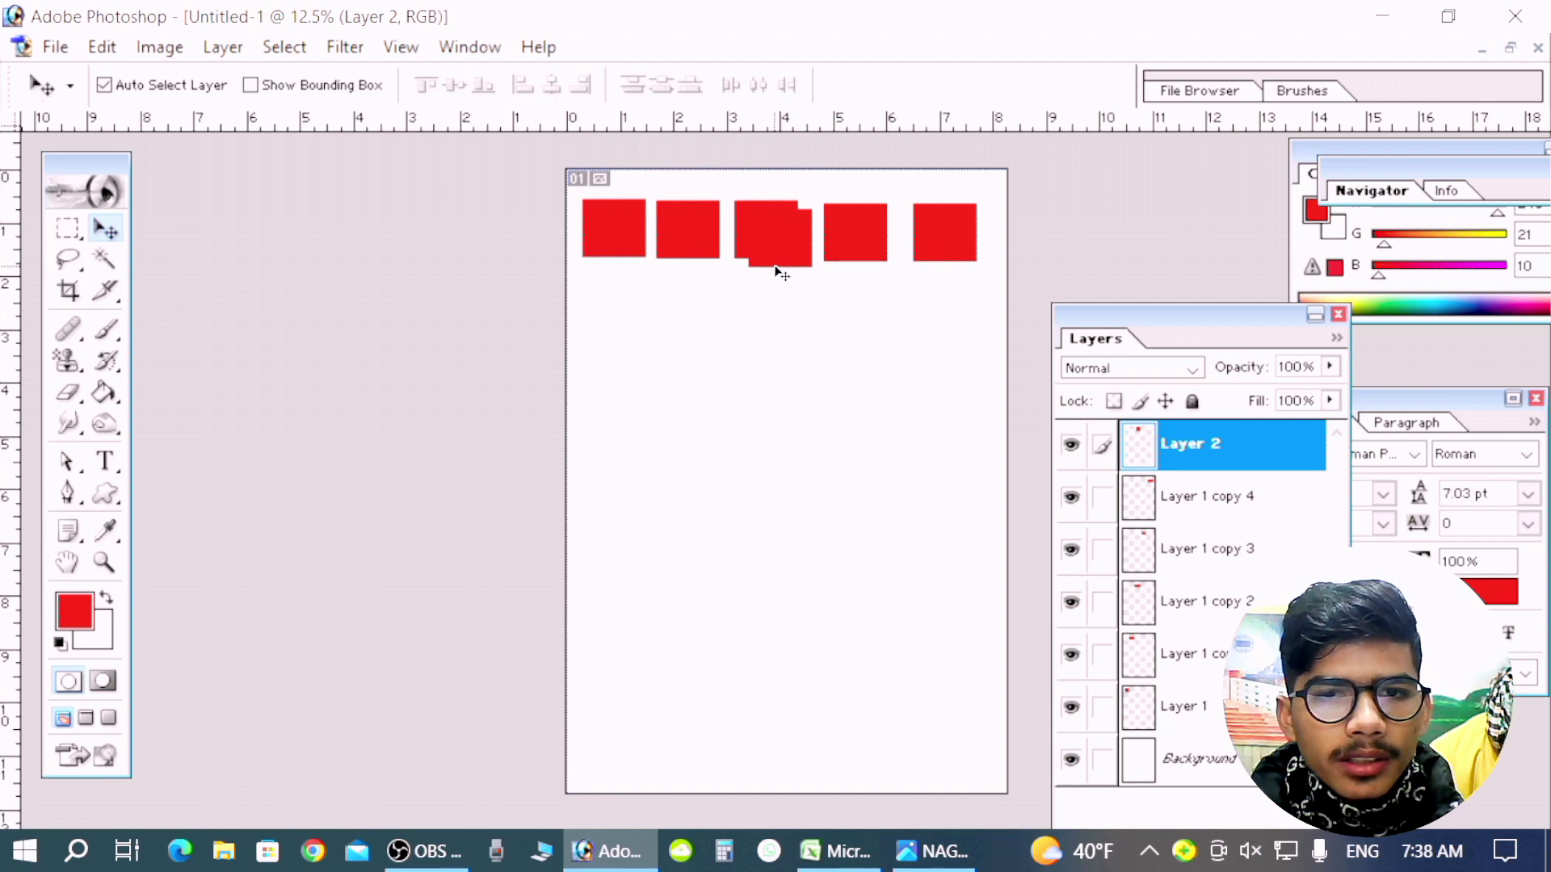
drag(805, 264, 805, 418)
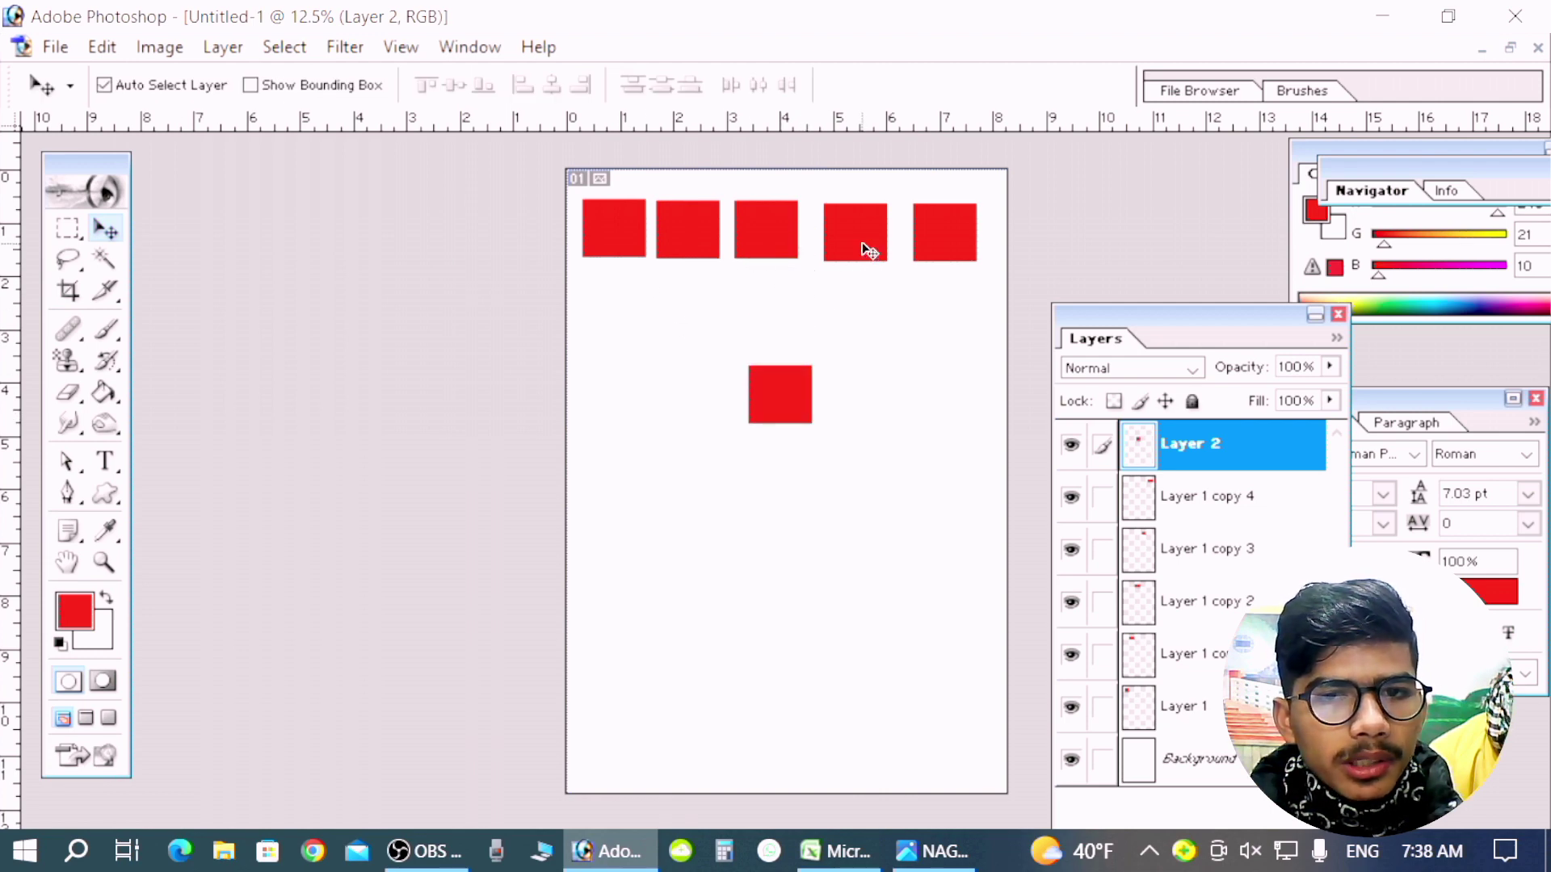
drag(776, 406, 723, 387)
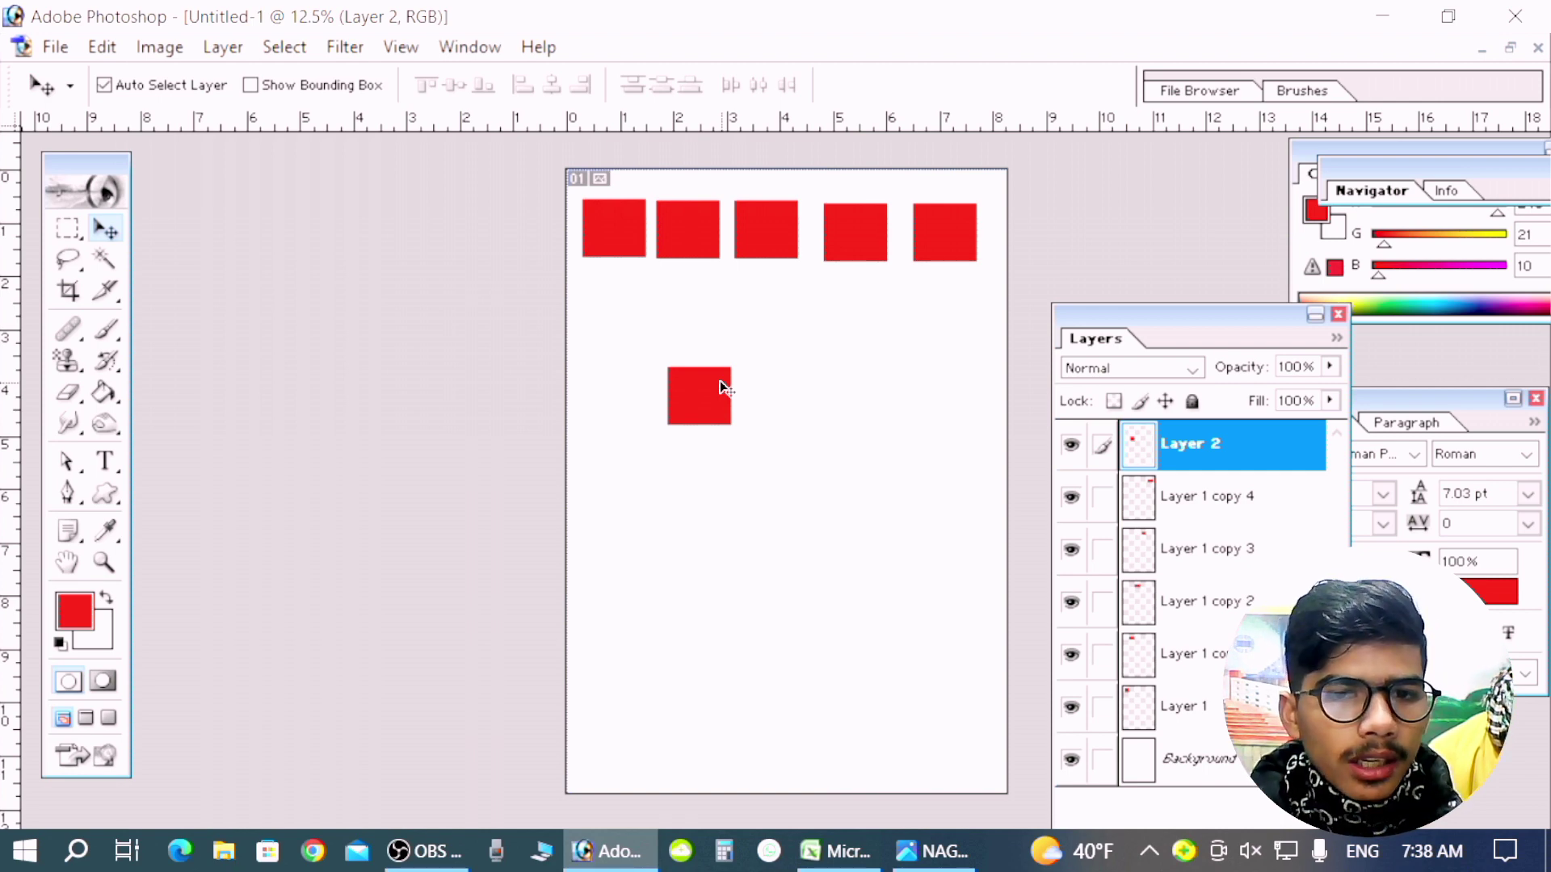
key(ctrl+z)
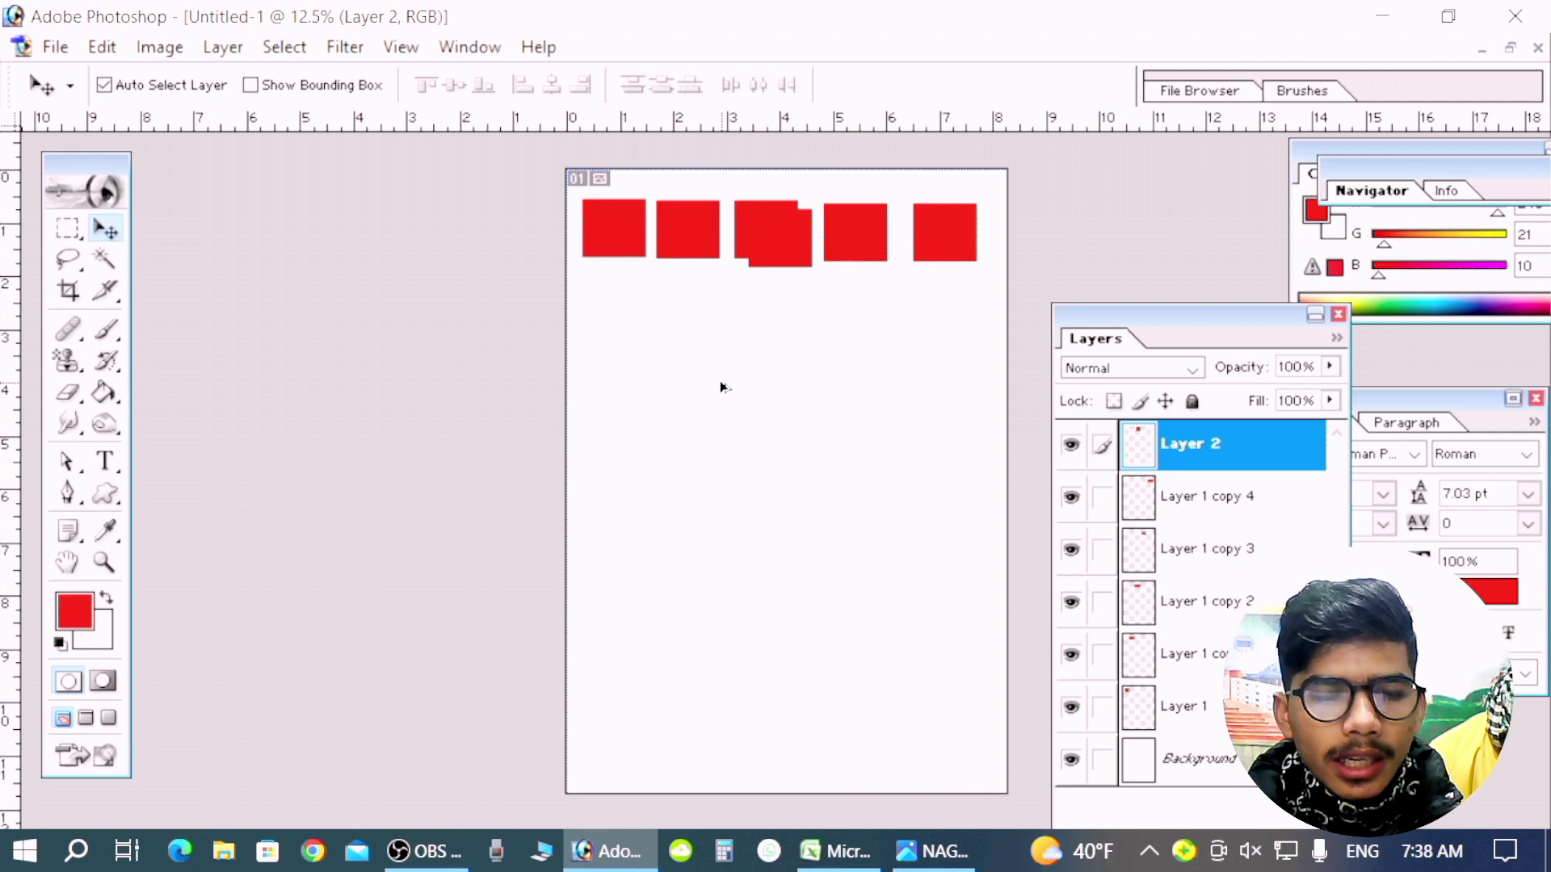
key(ctrl+alt+z)
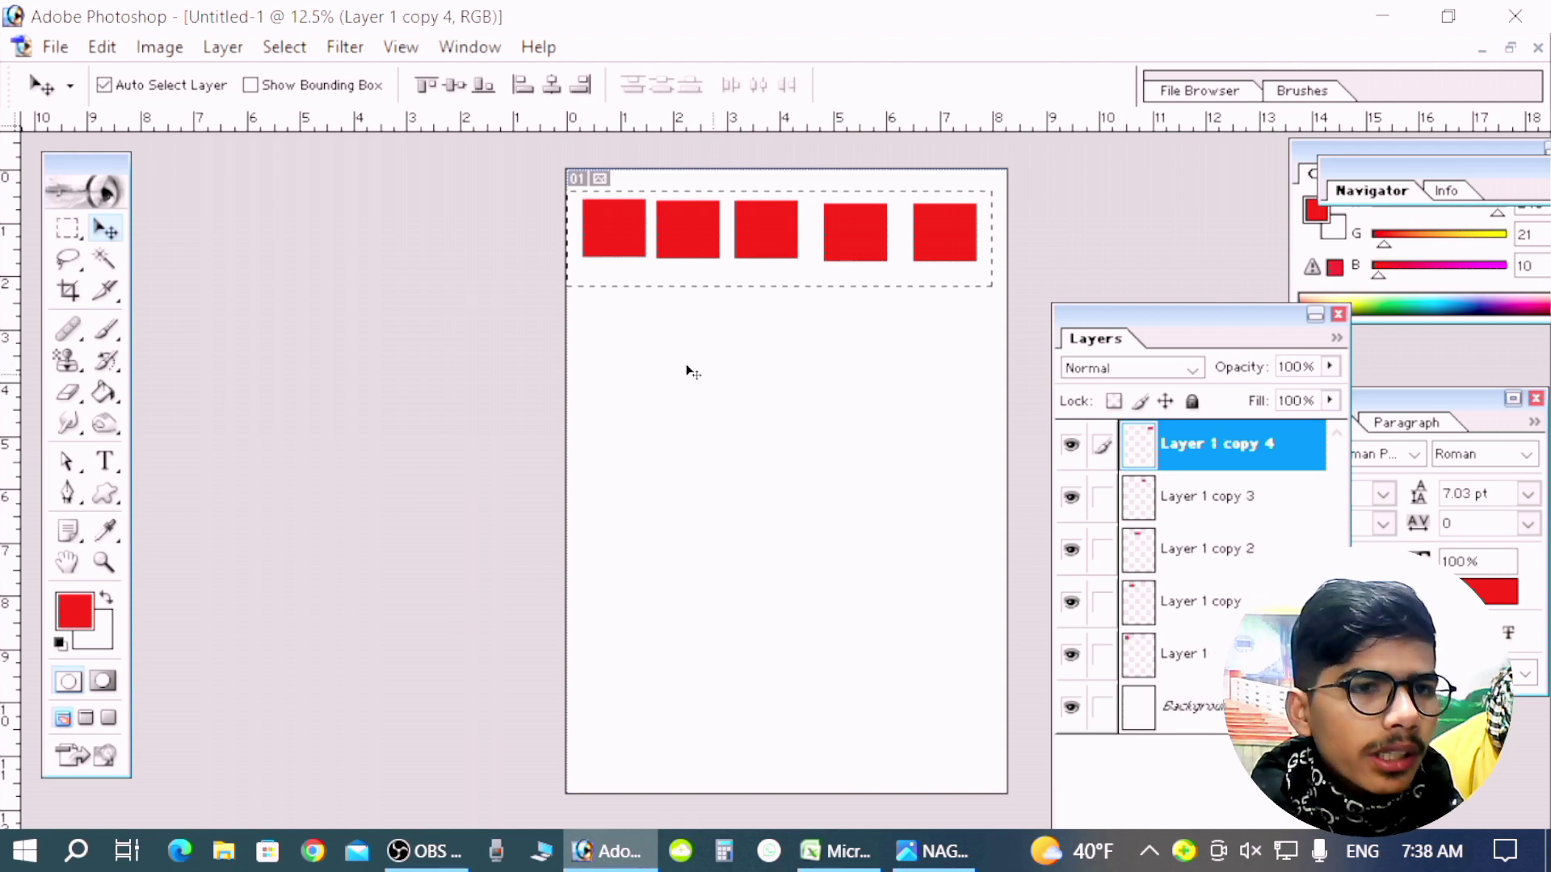
- Copy Merged the selected row, paste it as Layer 2, and drag it just below the first row
click(102, 46)
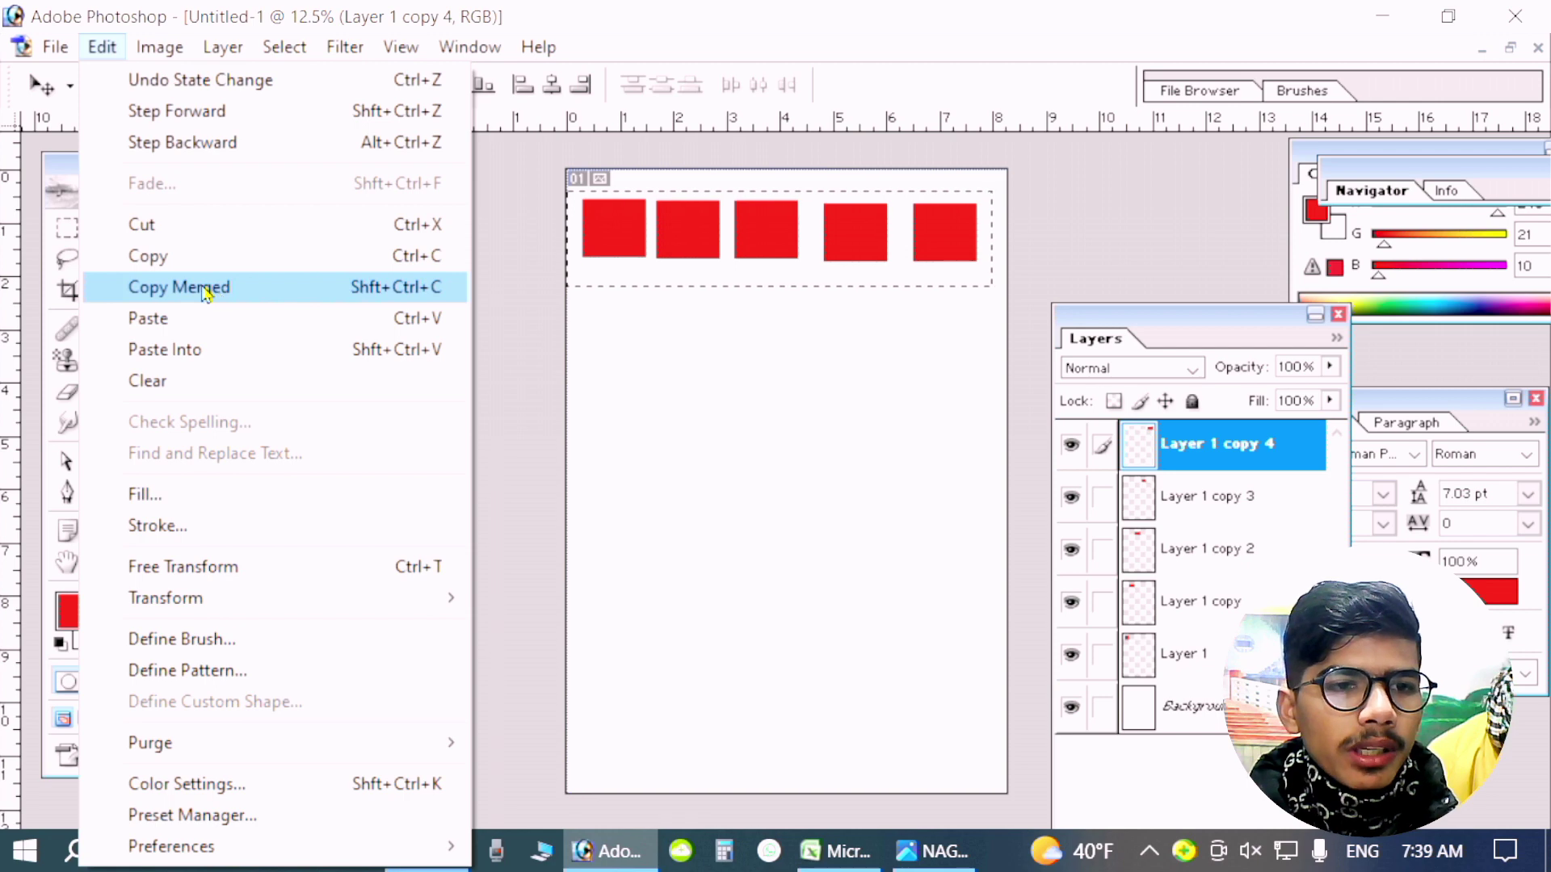
click(206, 288)
click(102, 50)
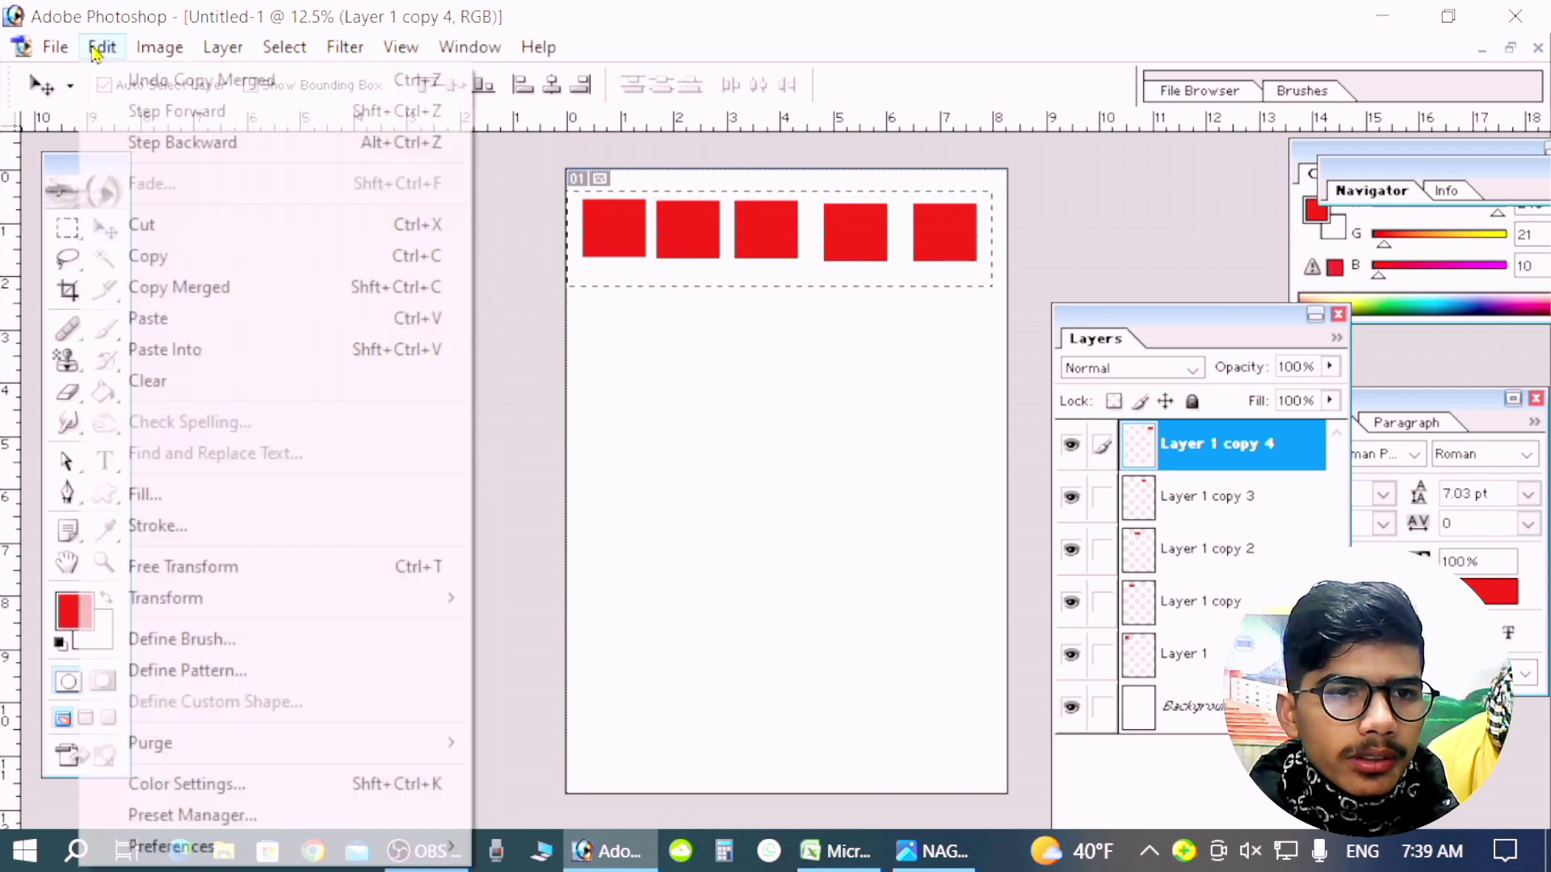
click(160, 336)
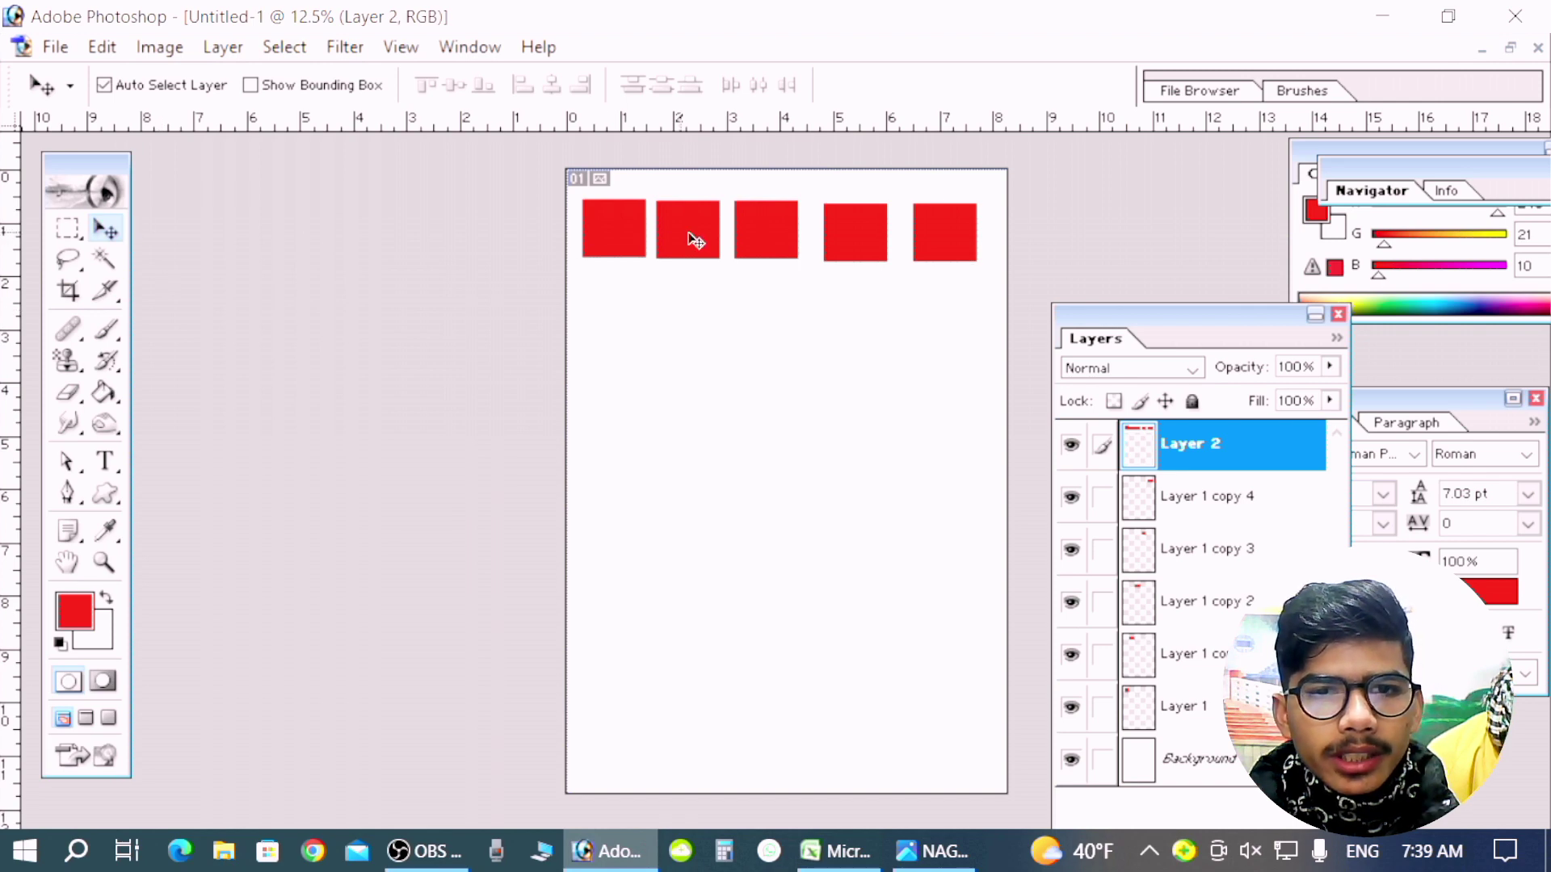
drag(773, 257, 781, 362)
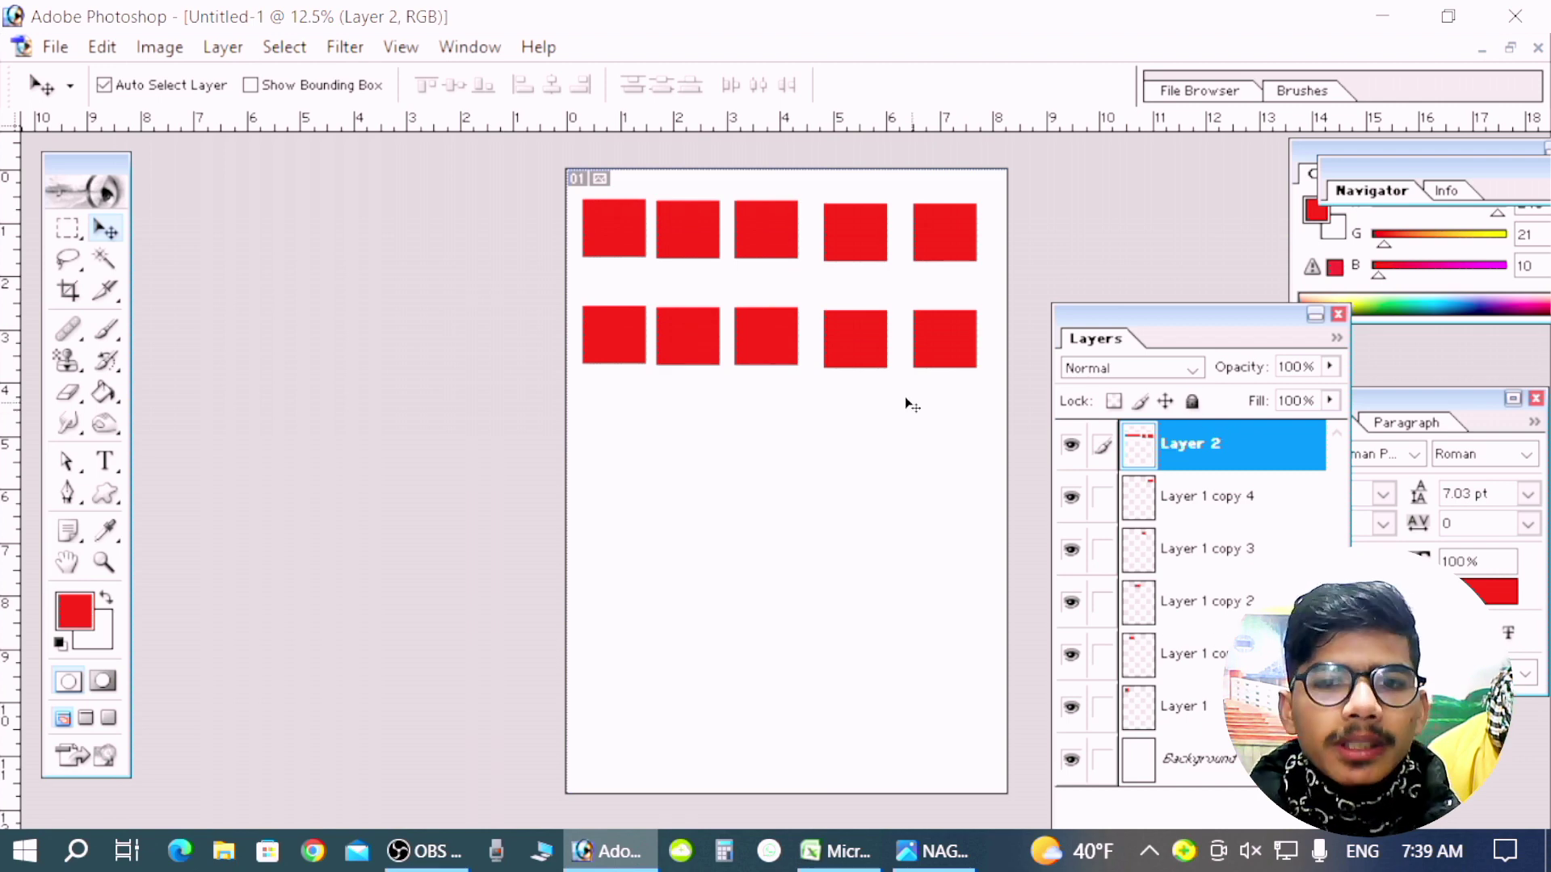
drag(848, 347, 848, 334)
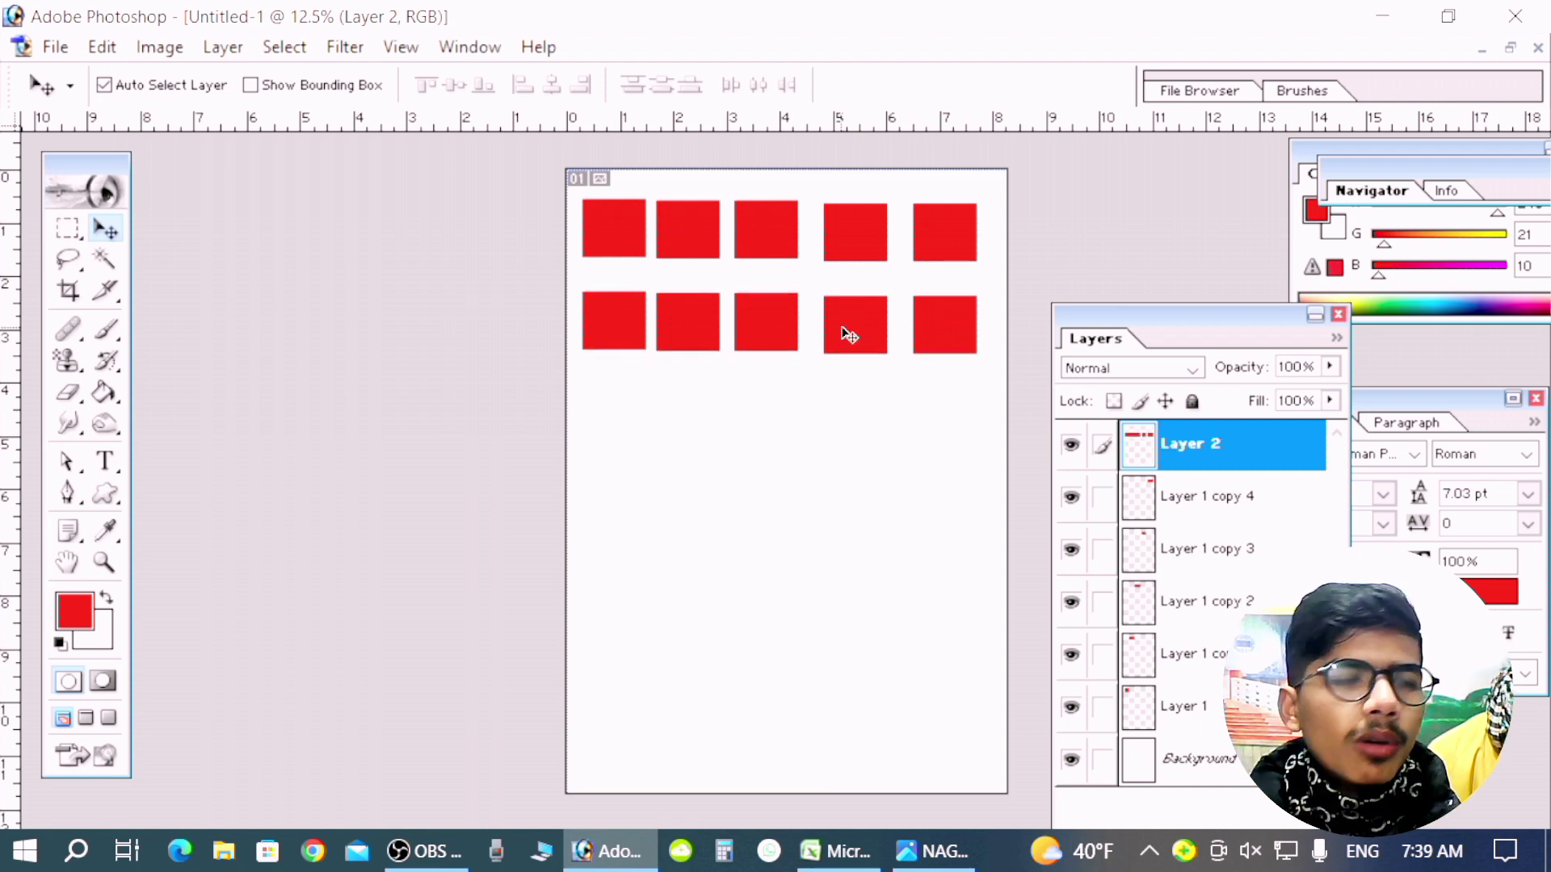
click(117, 59)
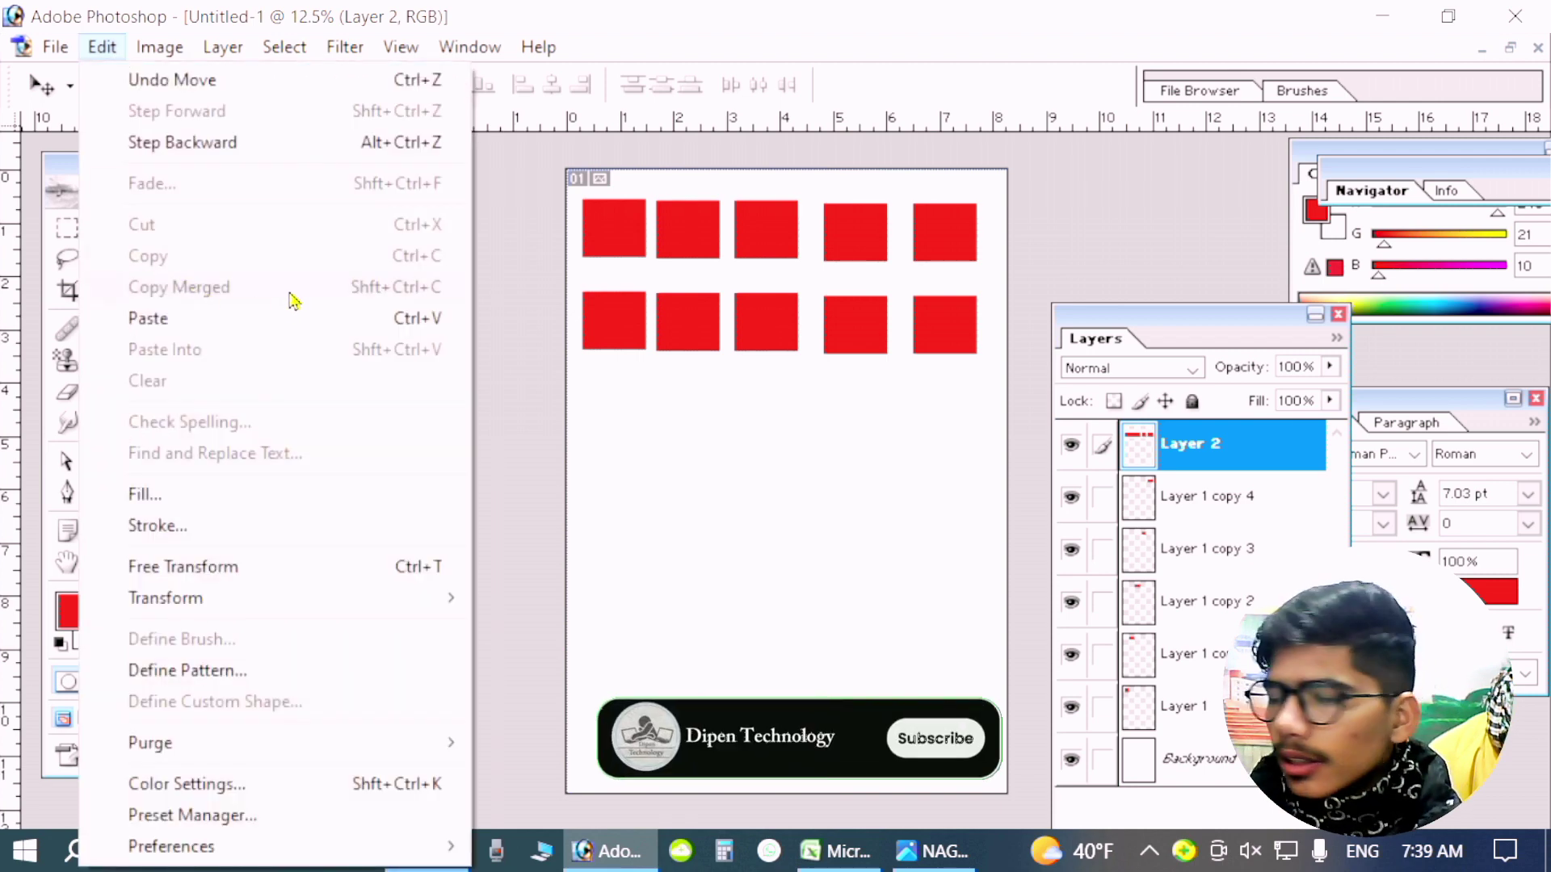
click(732, 372)
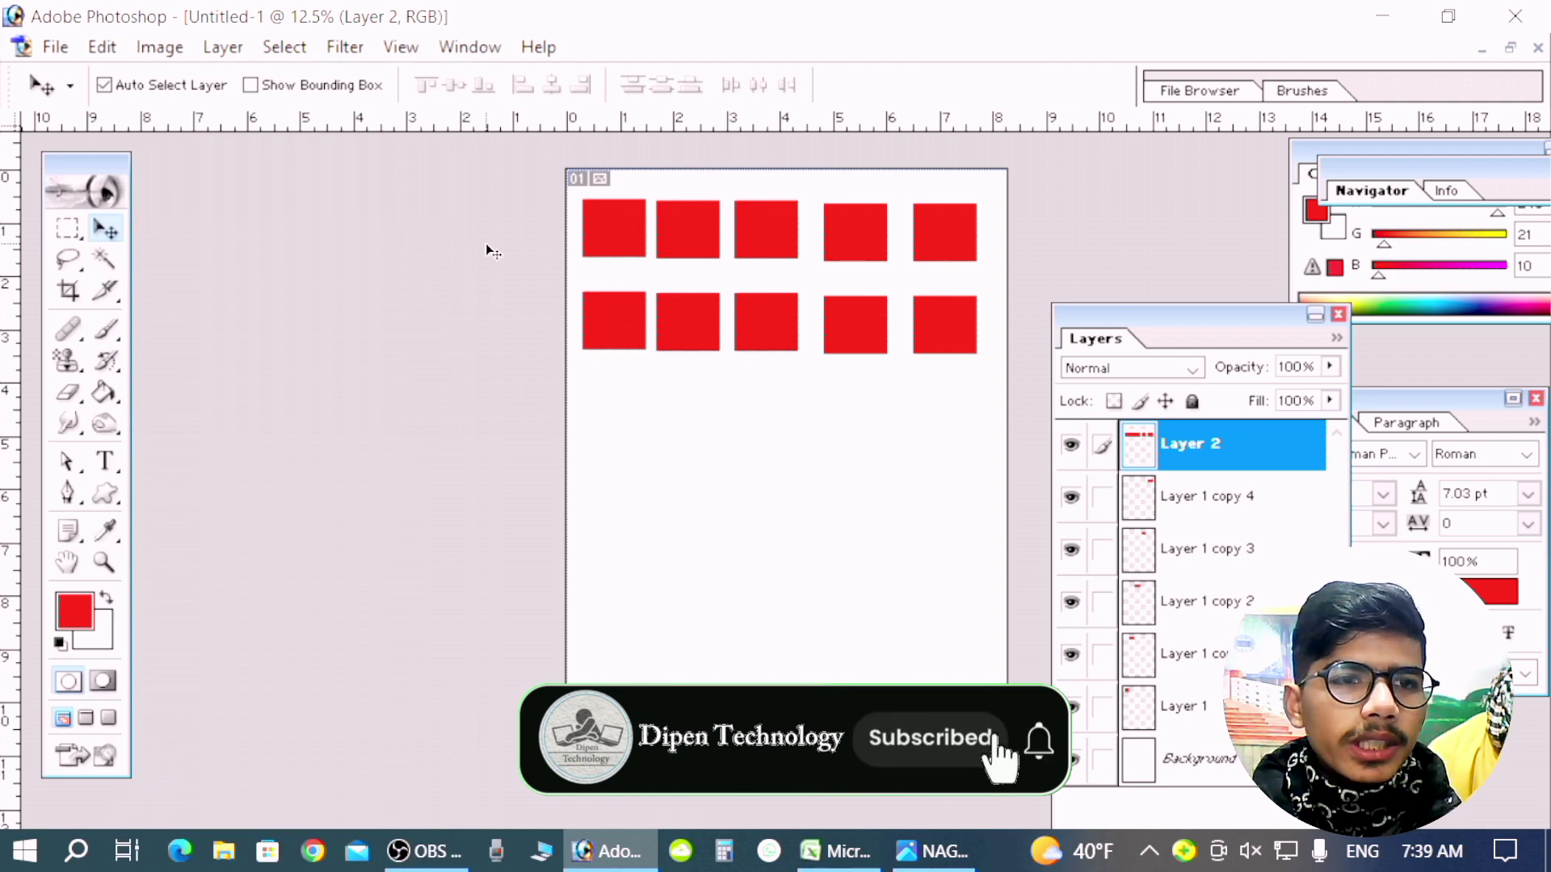
- Marquee-select the second row of five squares and copy it
click(101, 47)
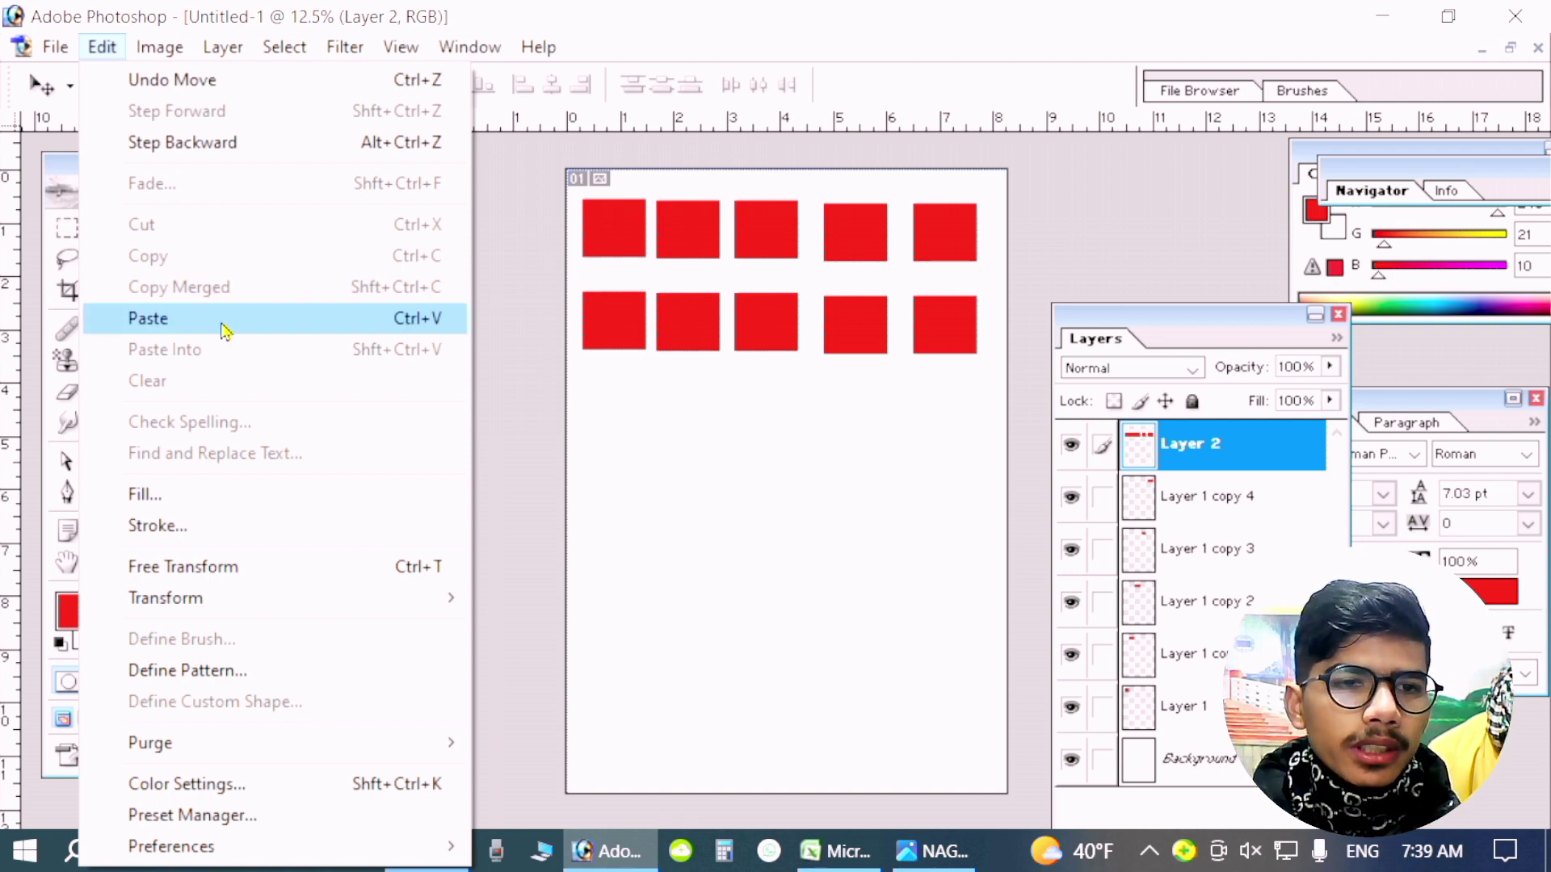
click(65, 235)
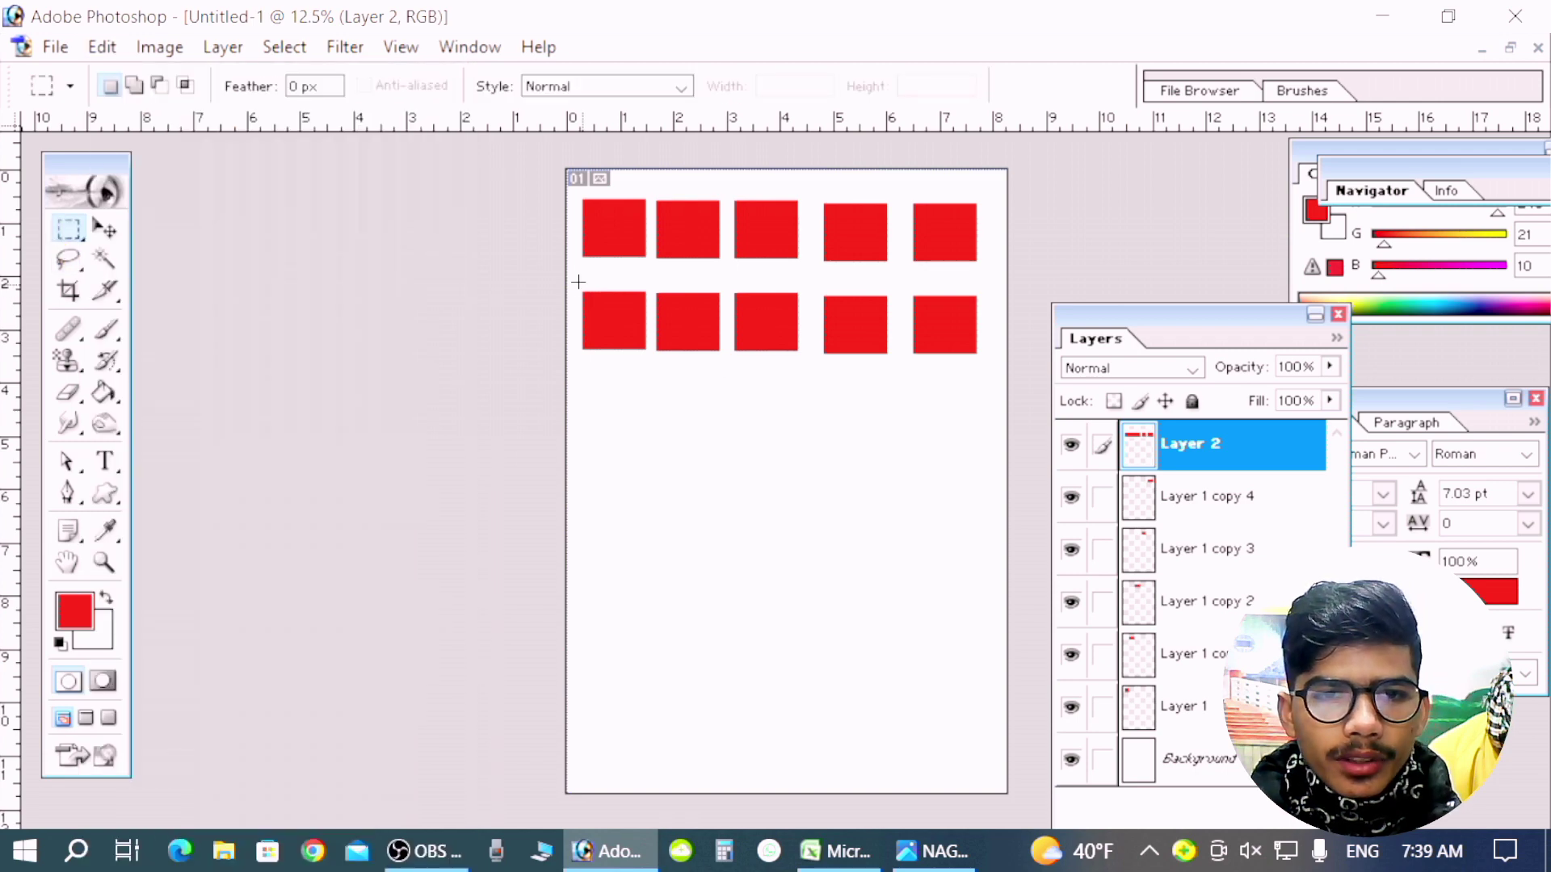
drag(735, 404, 1006, 383)
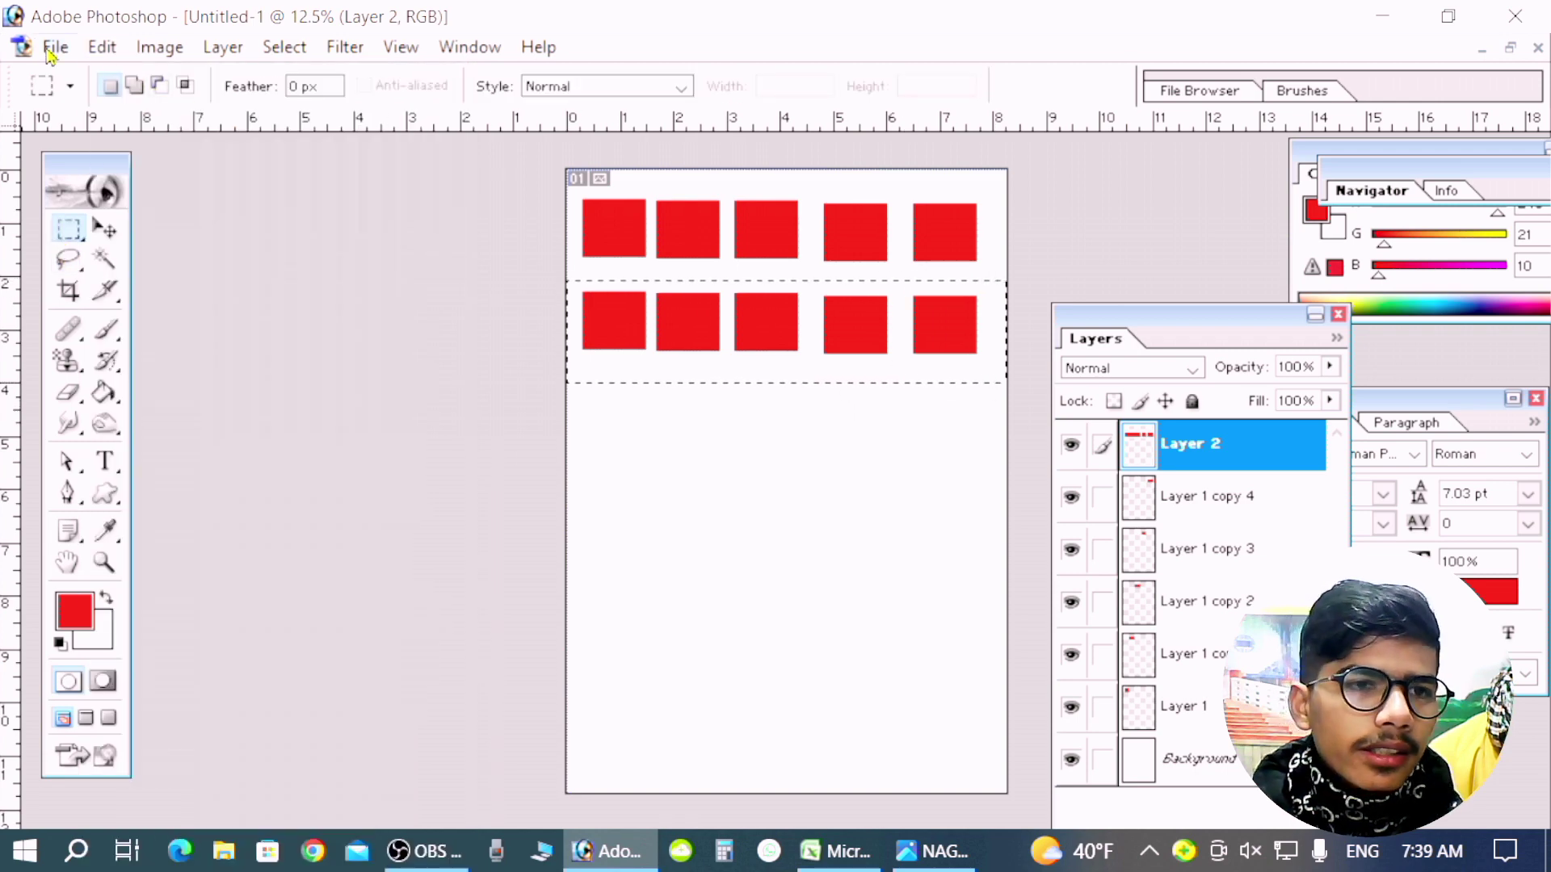
click(102, 47)
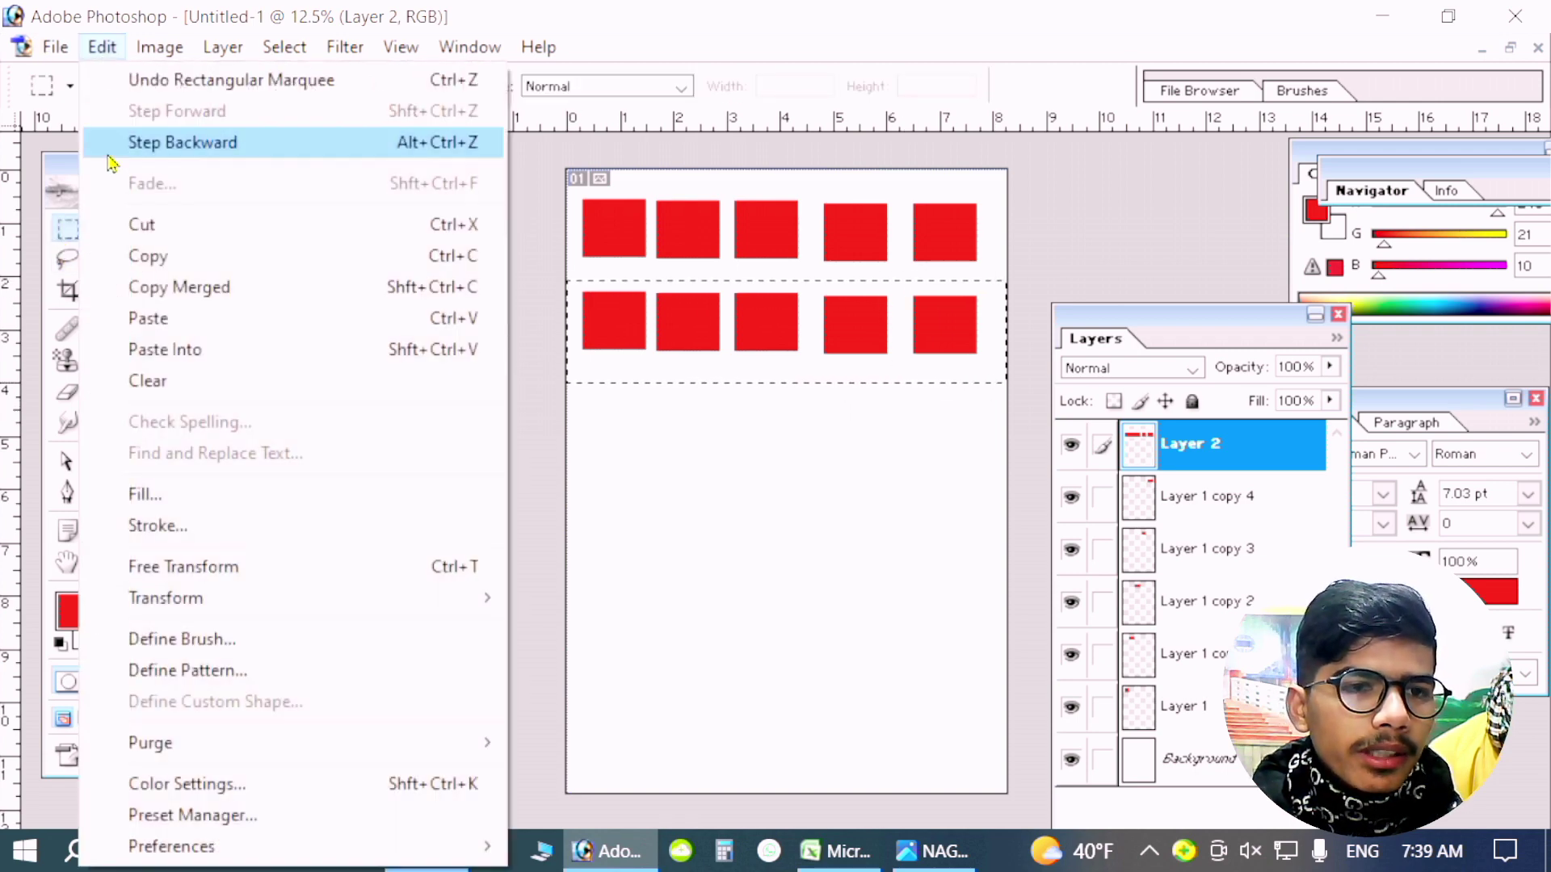
click(162, 255)
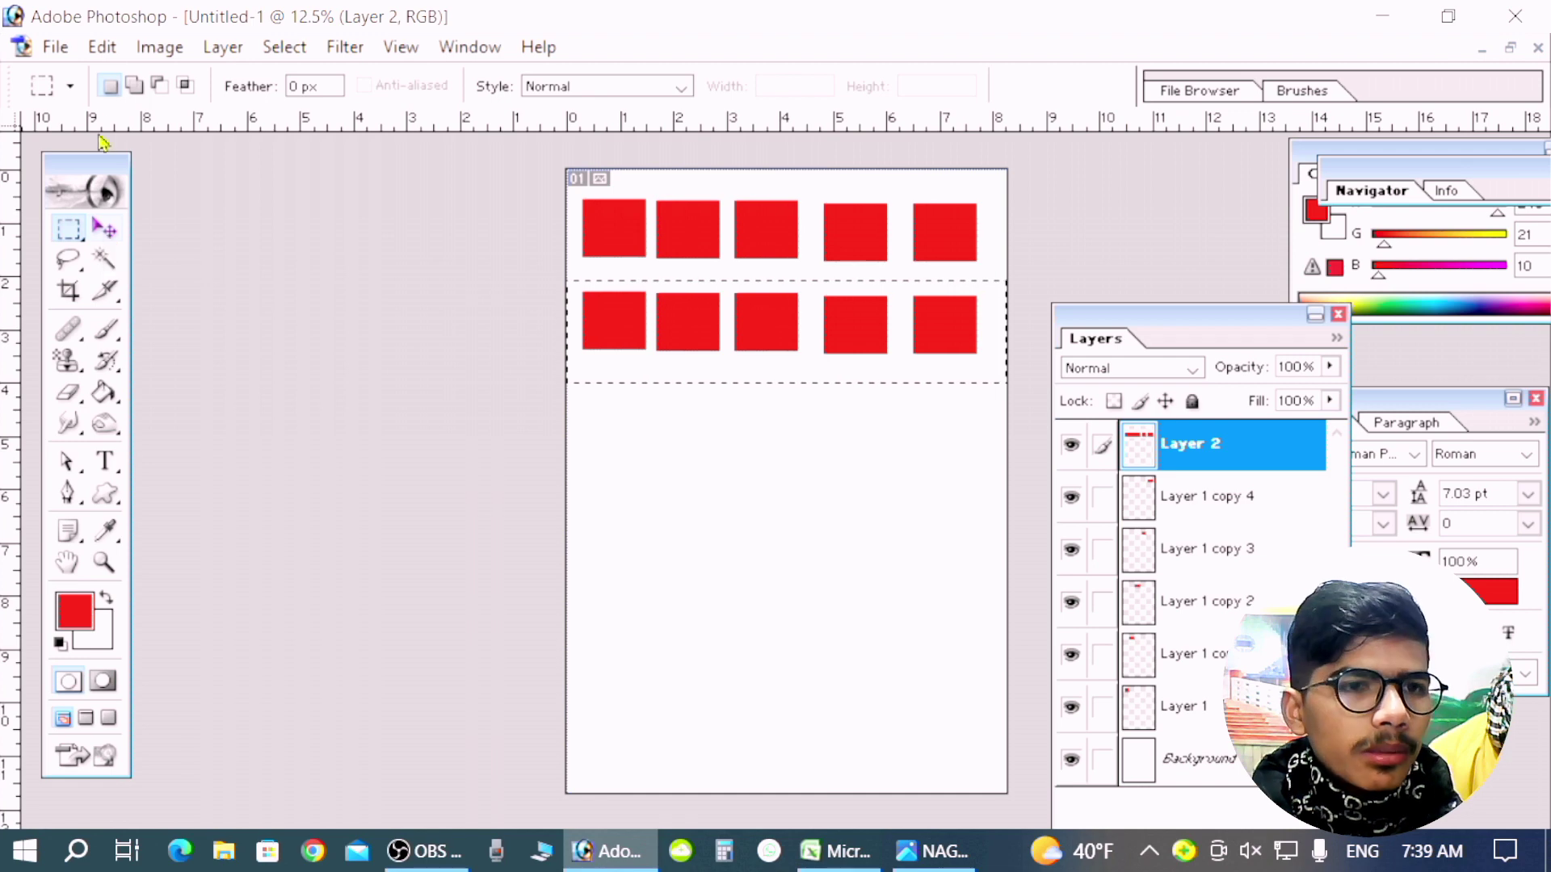
- Paste the copied row as Layer 3 and move it down into a third row
click(100, 47)
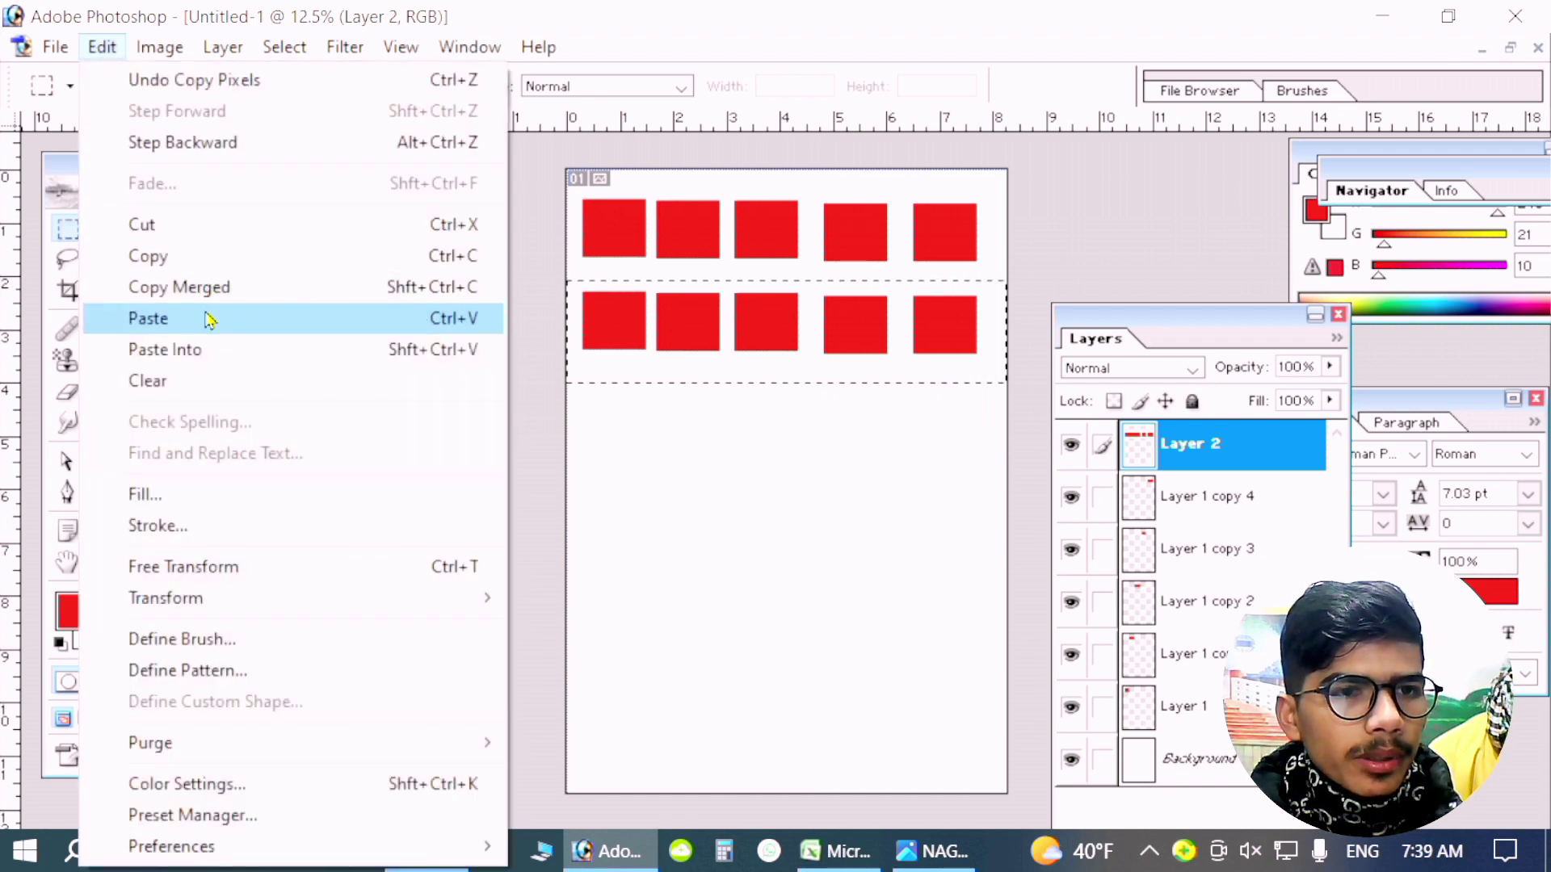
click(144, 318)
key(v)
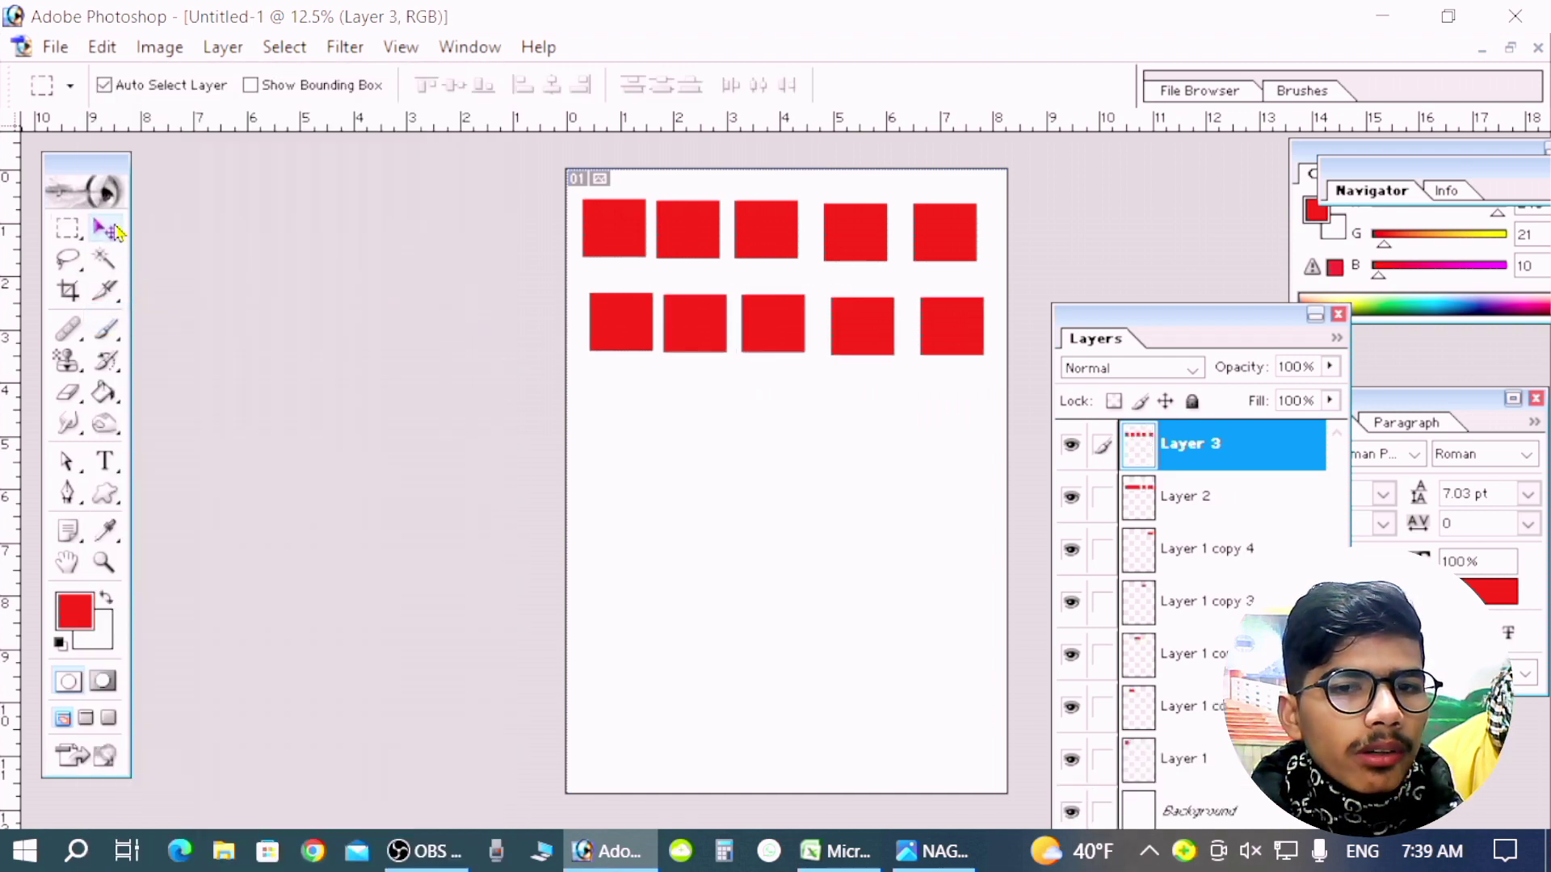
drag(695, 336, 699, 404)
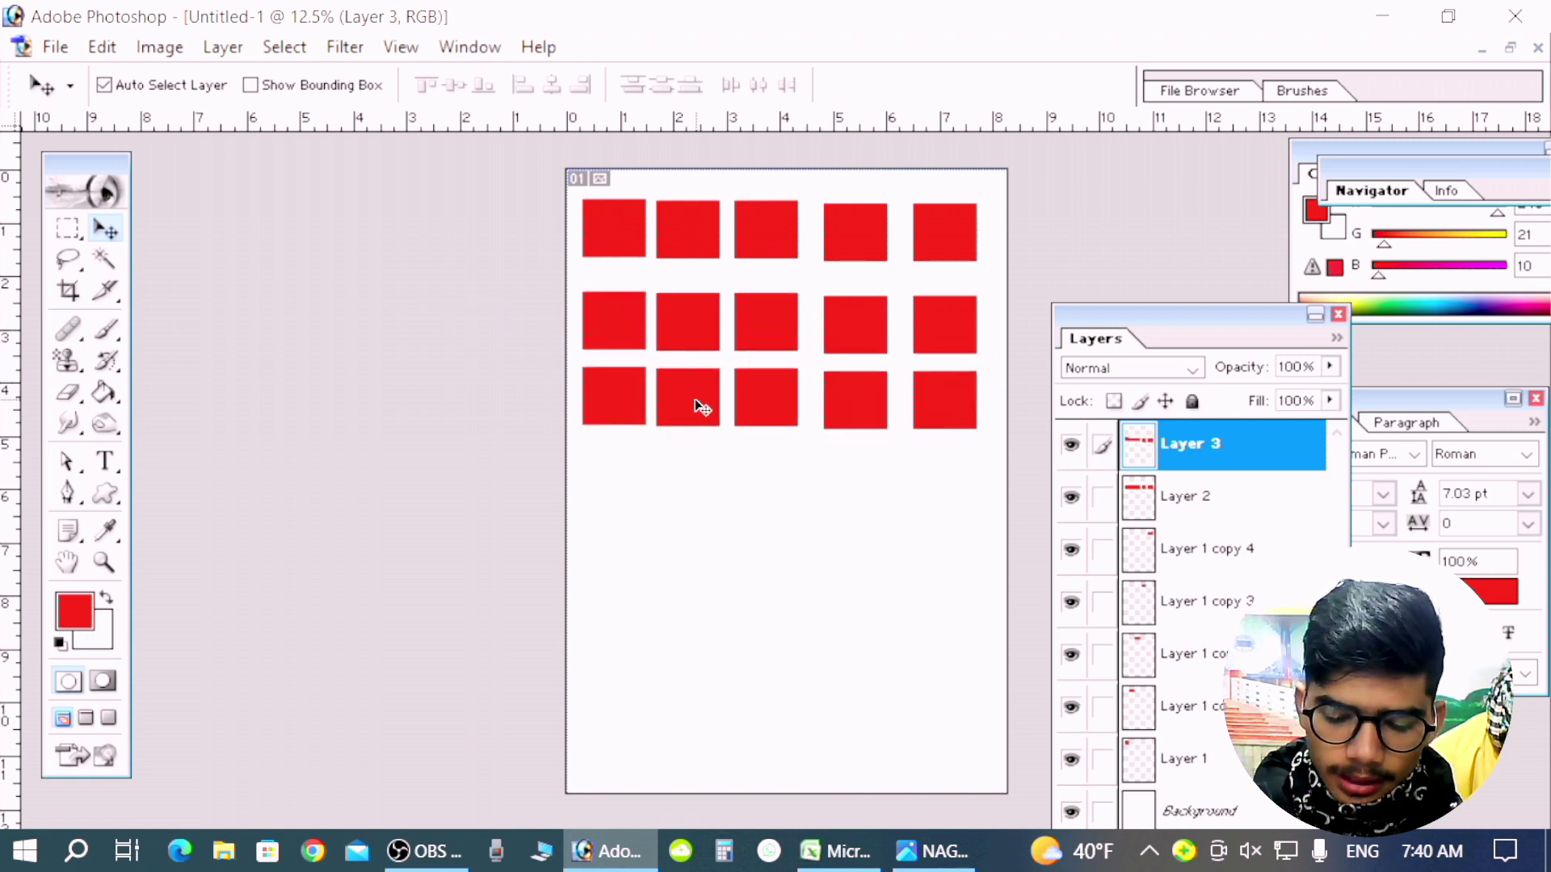
key(shift+Down)
key(shift+Down)
key(shift+Down)
key(shift+Down)
key(shift+Down)
key(shift+Down)
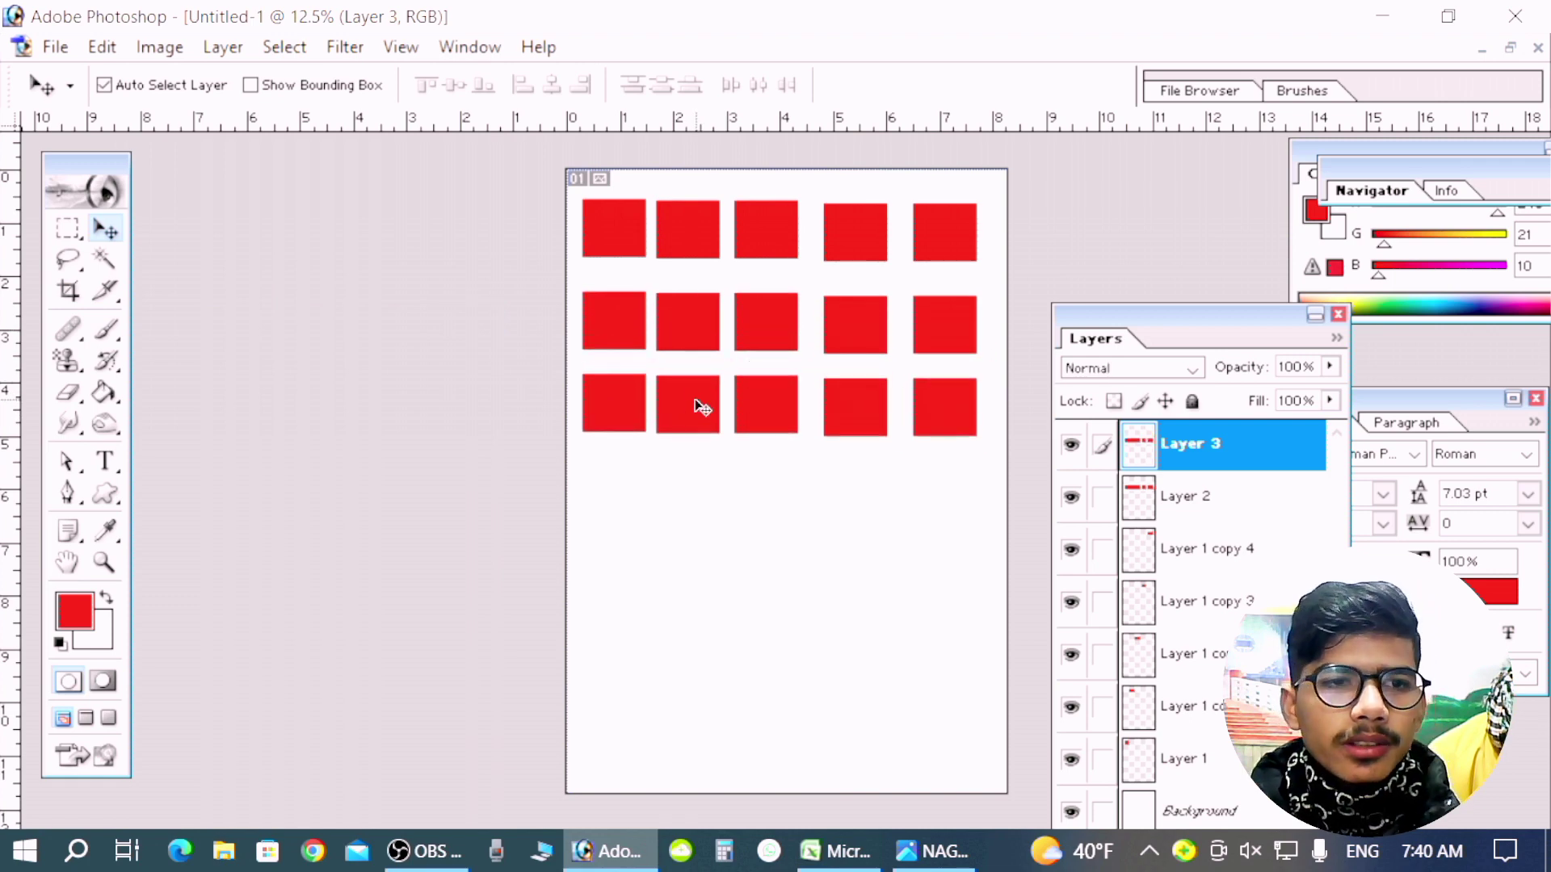
click(101, 47)
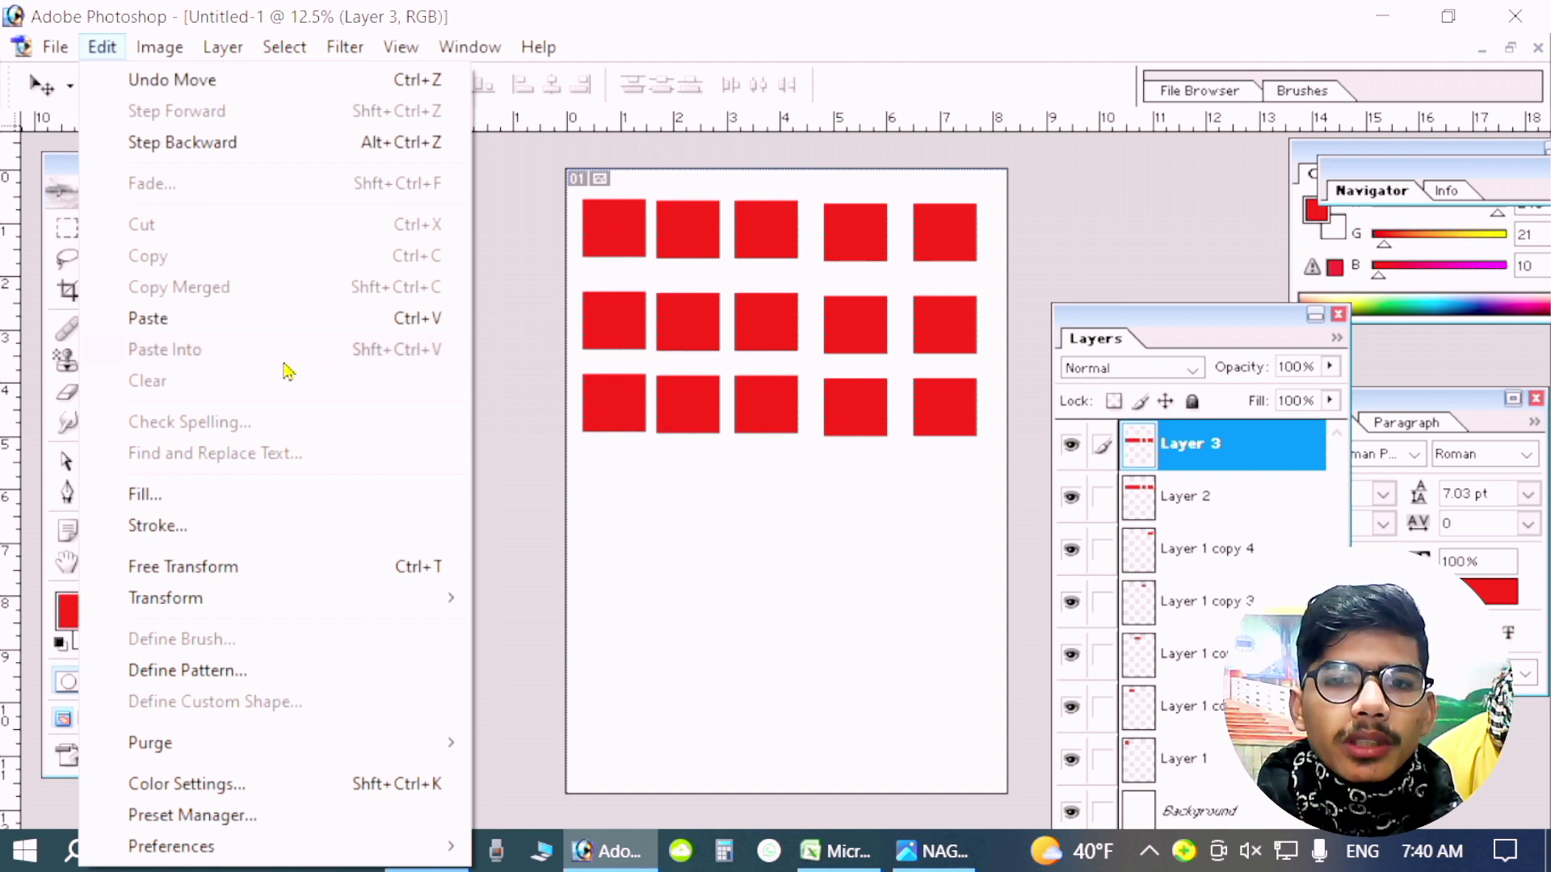
- Close the red squares document without saving and create a new maximized blank document
click(868, 404)
click(1538, 48)
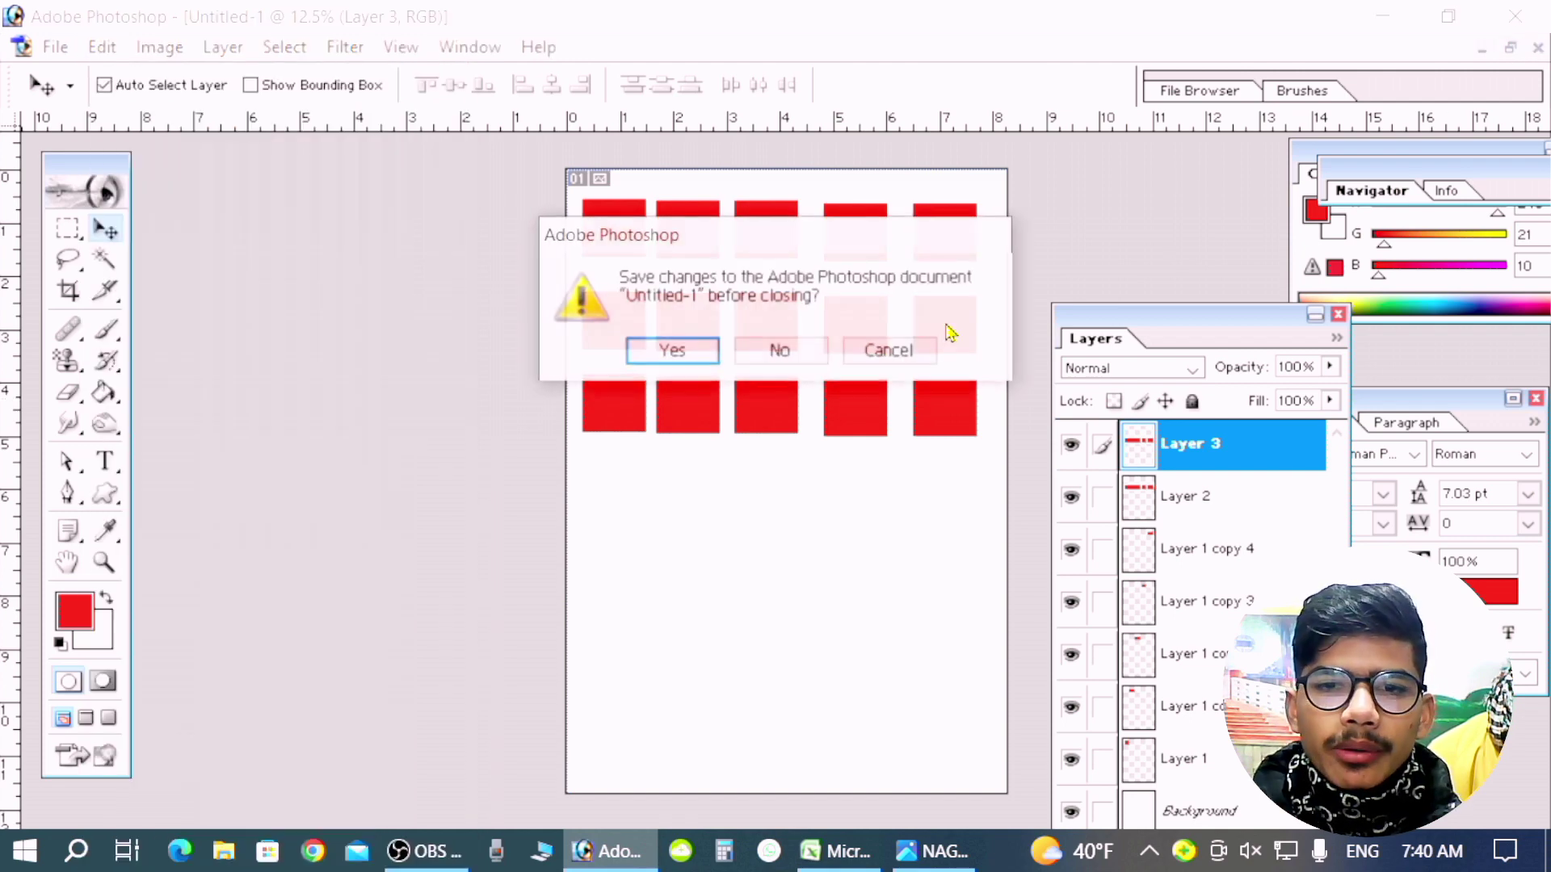
click(794, 355)
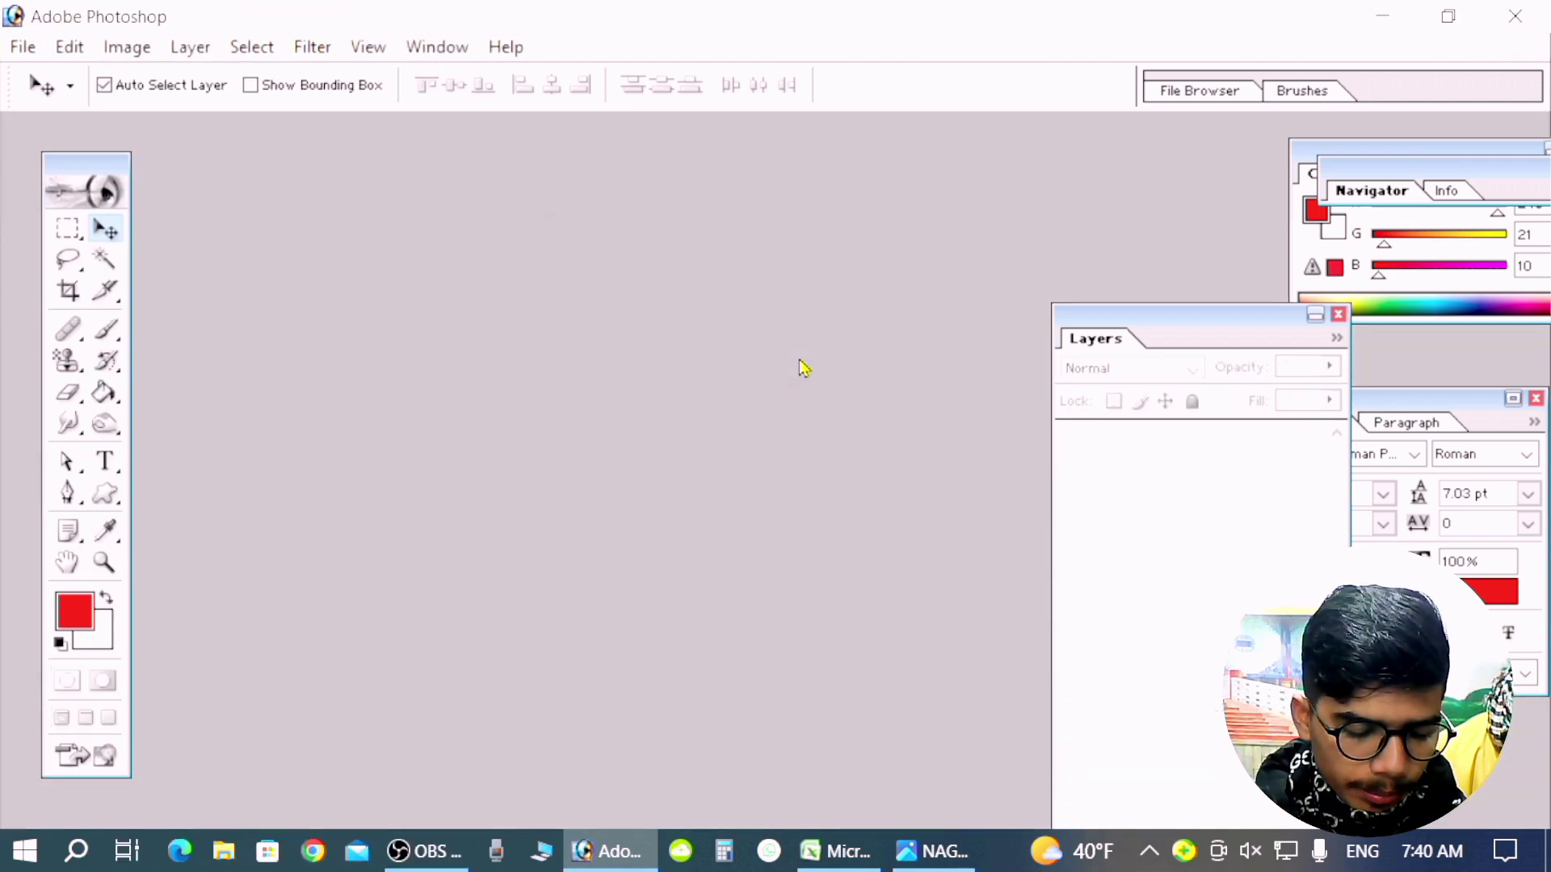
key(ctrl+n)
key(Return)
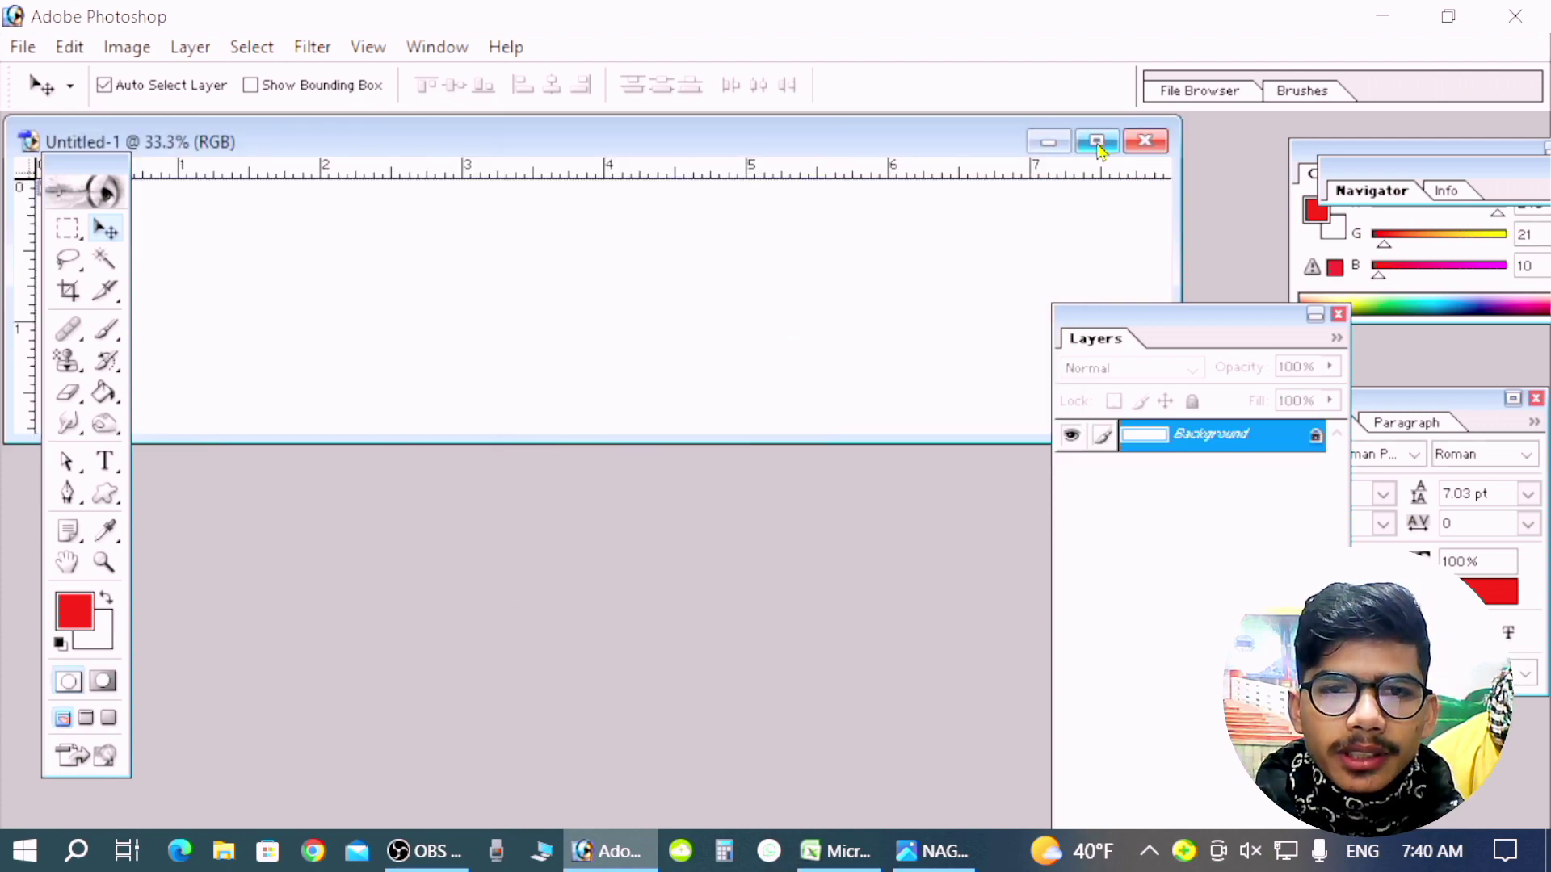
click(1096, 141)
- Draw a curved freehand selection on the blank canvas with the Lasso Tool
drag(1216, 341, 1370, 517)
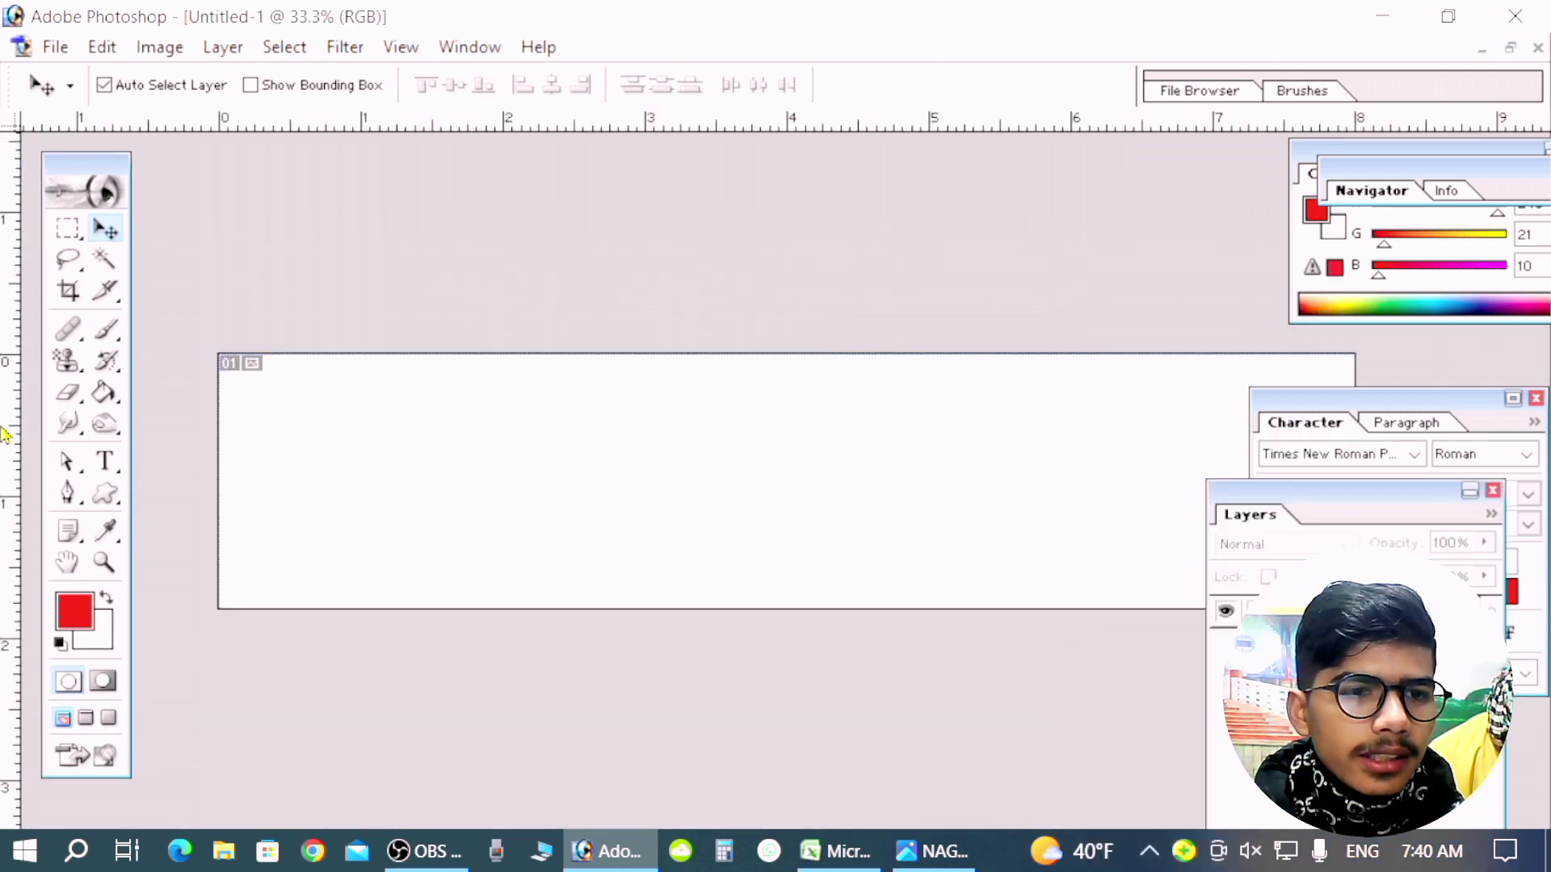
click(72, 261)
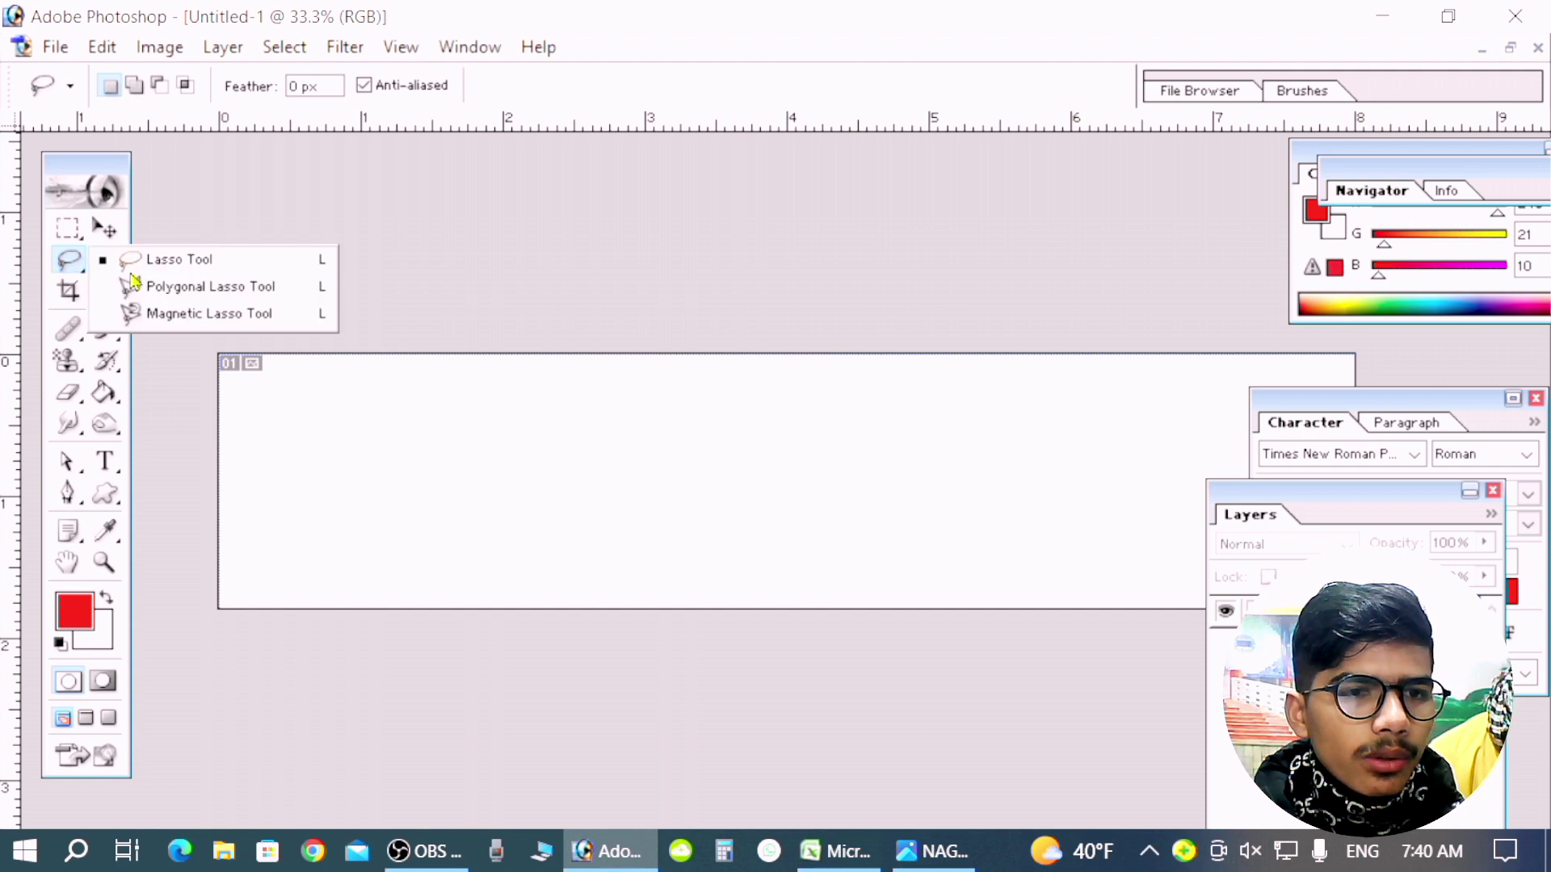
click(173, 257)
mouse_move(521, 443)
mouse_down()
mouse_move(880, 443)
mouse_move(783, 550)
mouse_move(651, 495)
mouse_move(487, 470)
mouse_move(530, 443)
mouse_up()
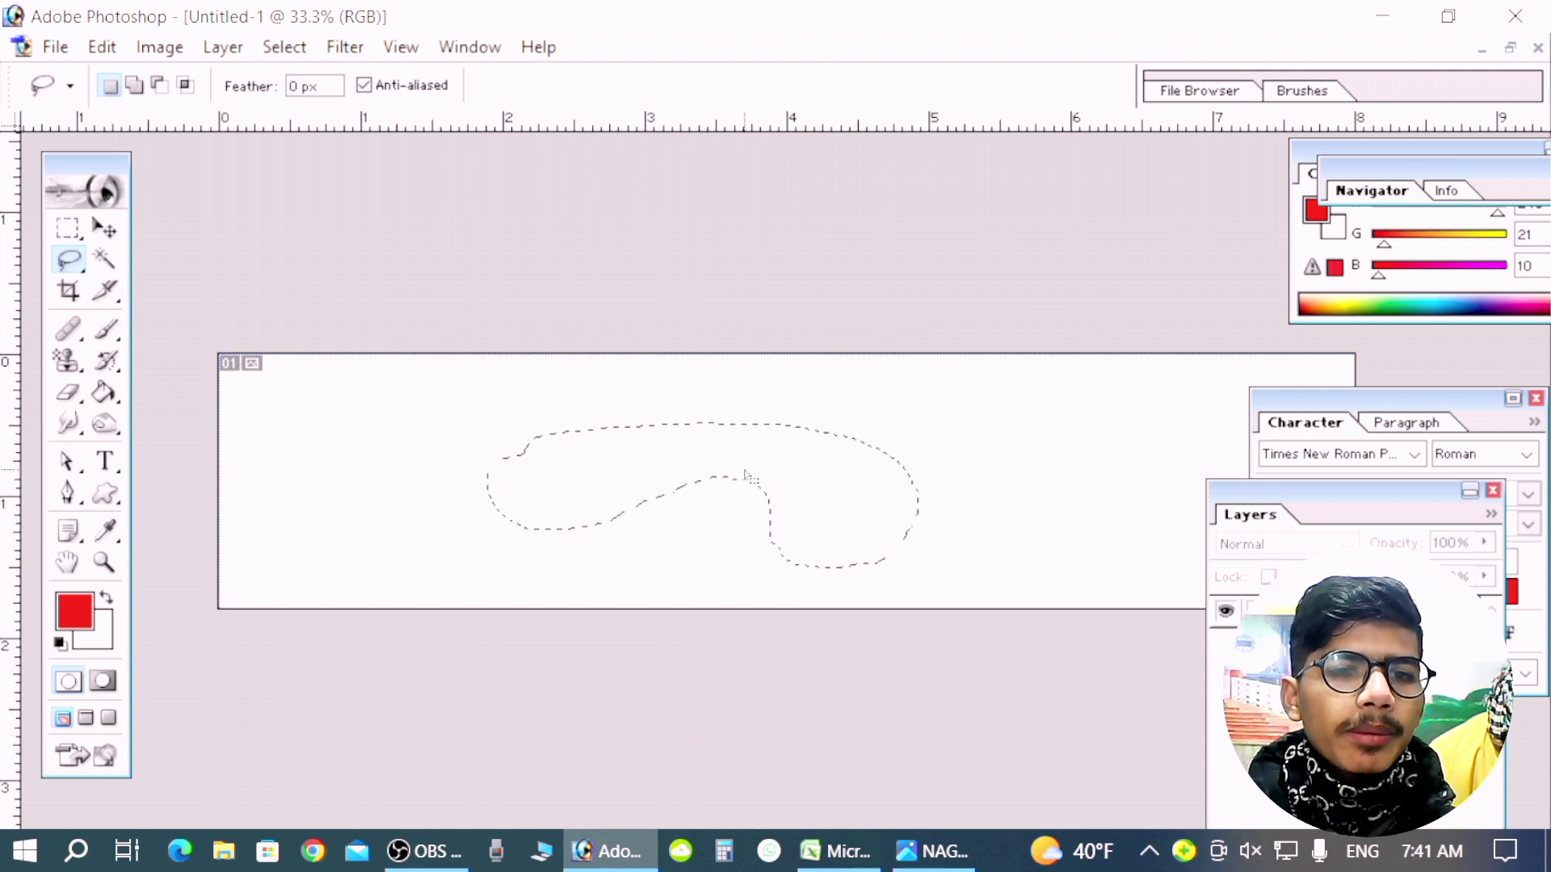
- Open the c Ab image file and maximize its window to fill the workspace
click(1510, 47)
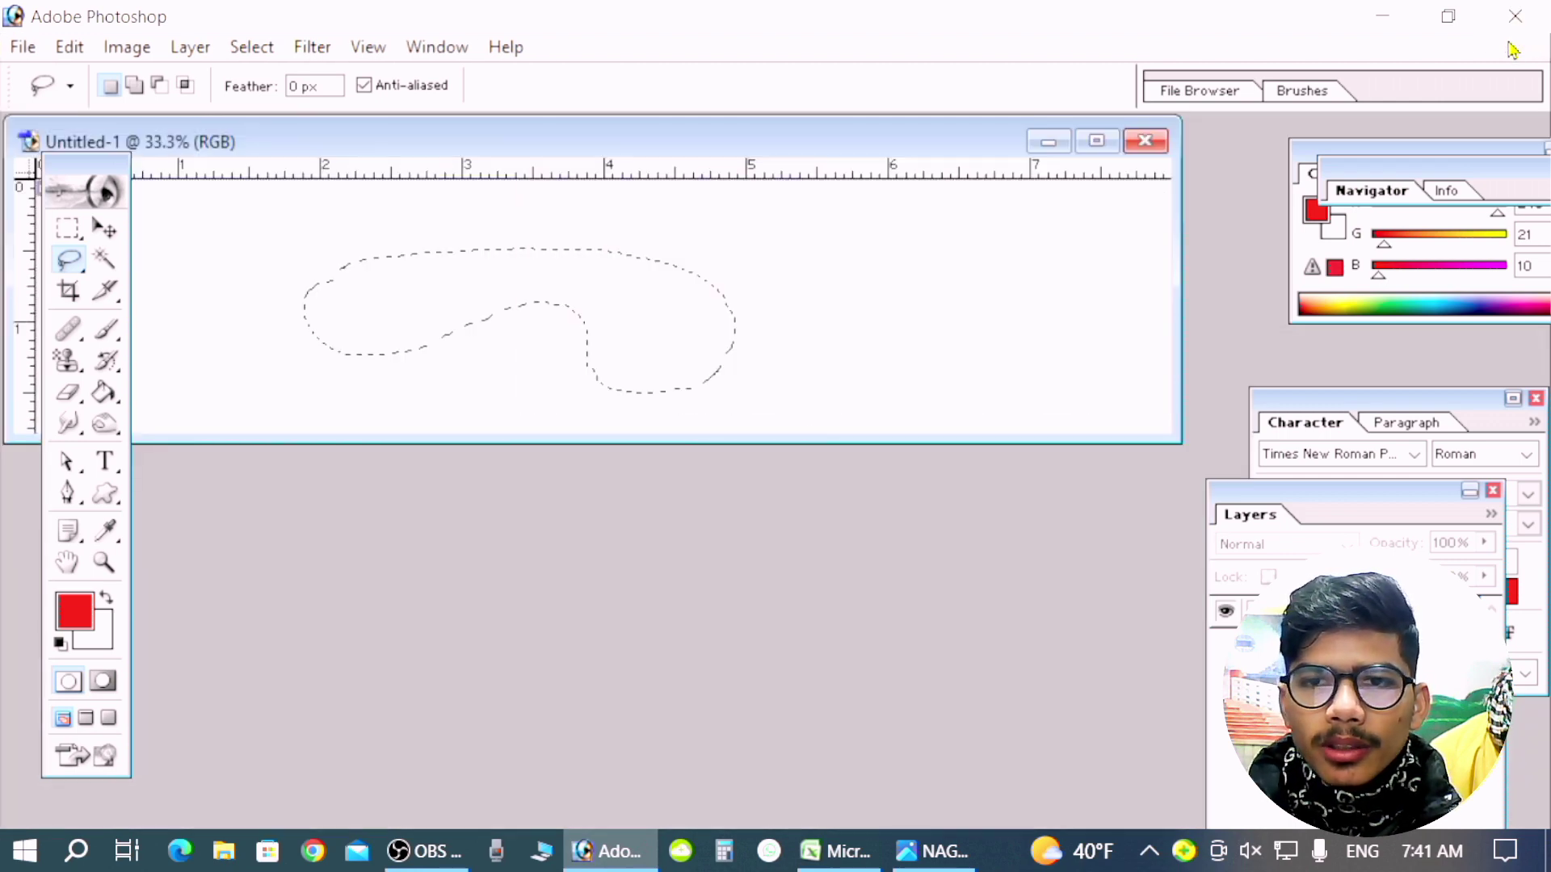
double_click(1217, 214)
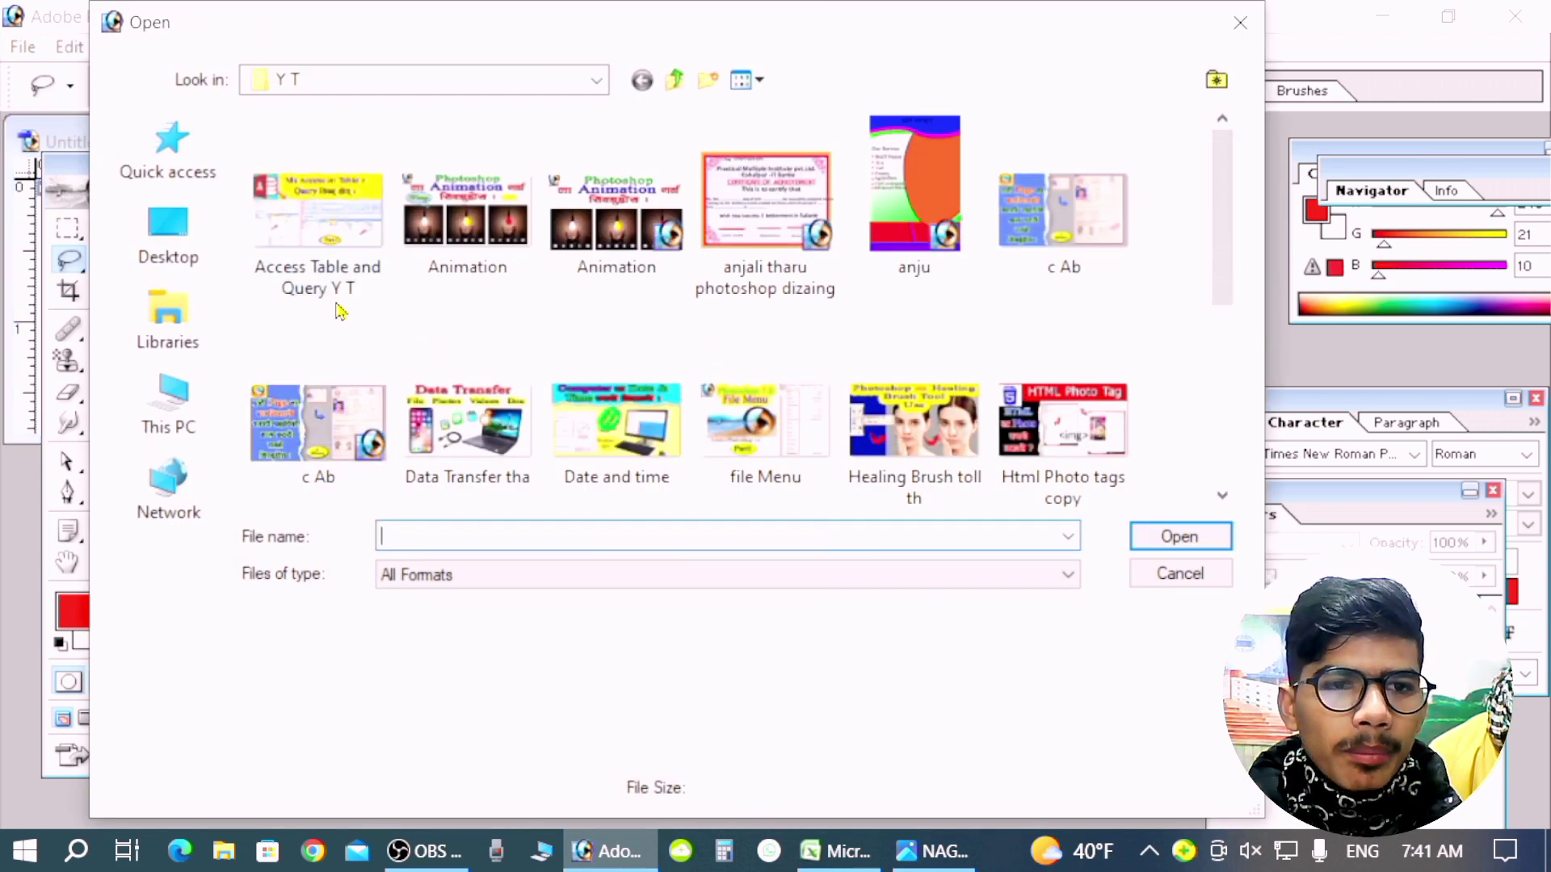
click(1100, 220)
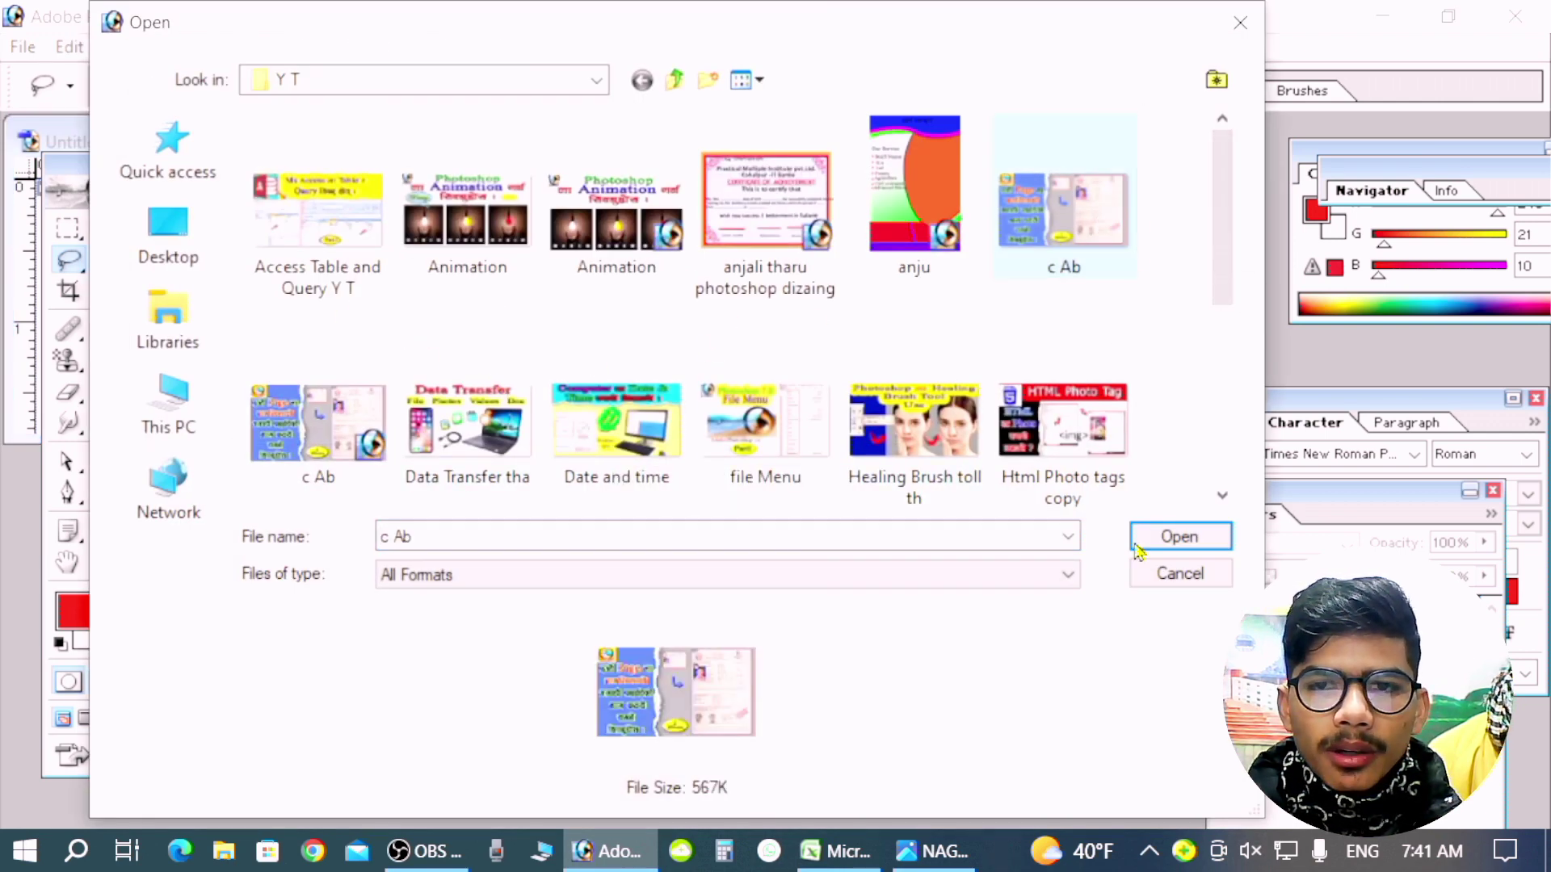
click(1137, 546)
mouse_move(514, 161)
mouse_down()
mouse_move(1017, 496)
mouse_move(989, 527)
mouse_up()
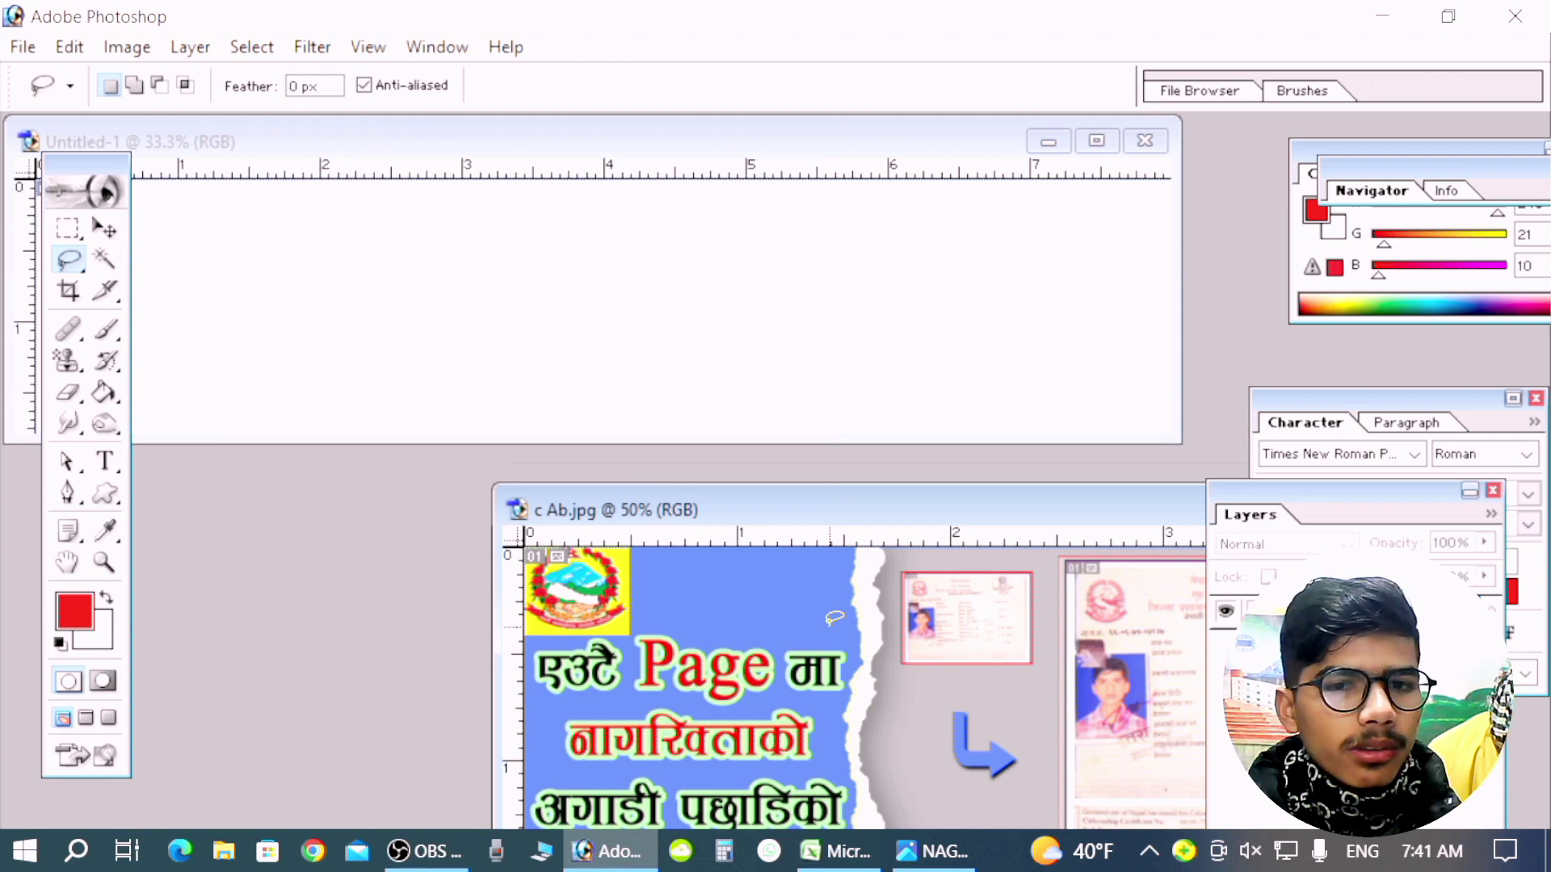
double_click(1118, 506)
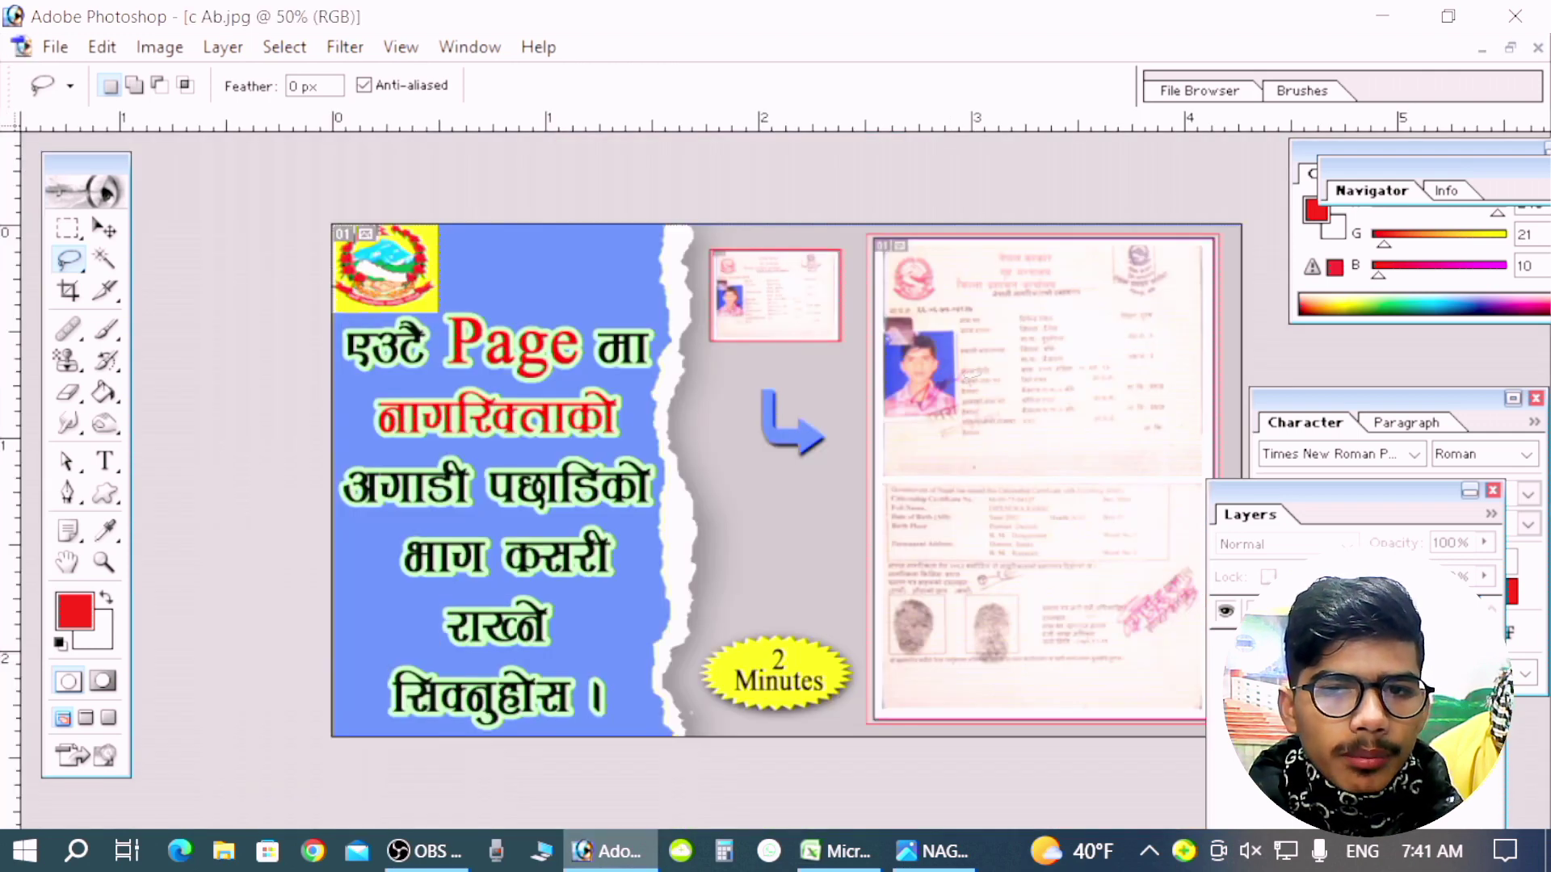
- Rectangle-select the blue Nepali text panel in c Ab and copy it
key(ctrl+a)
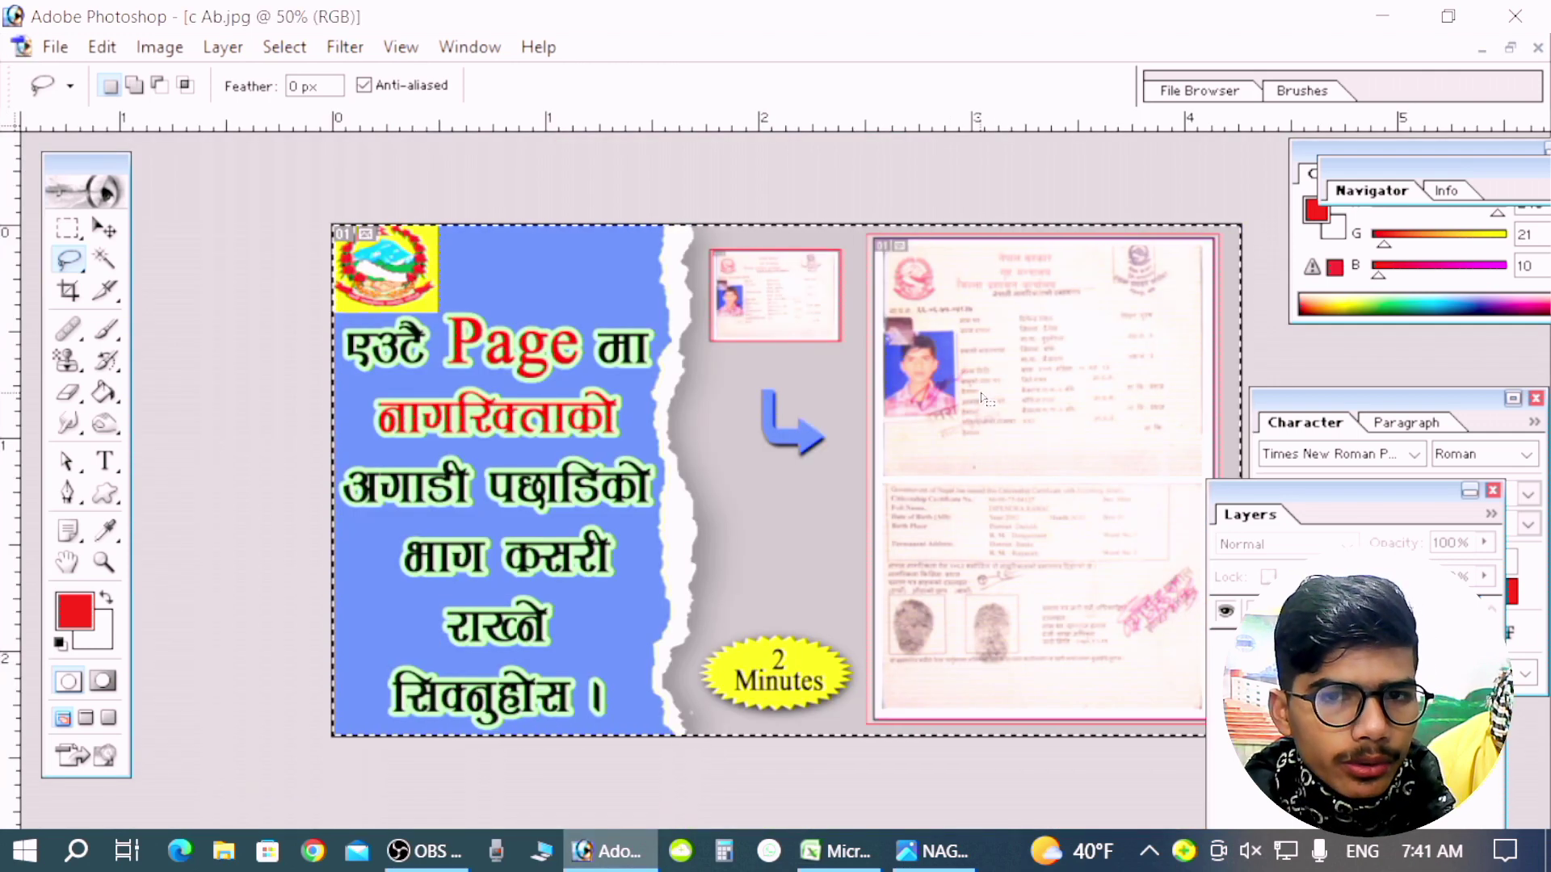
key(ctrl+d)
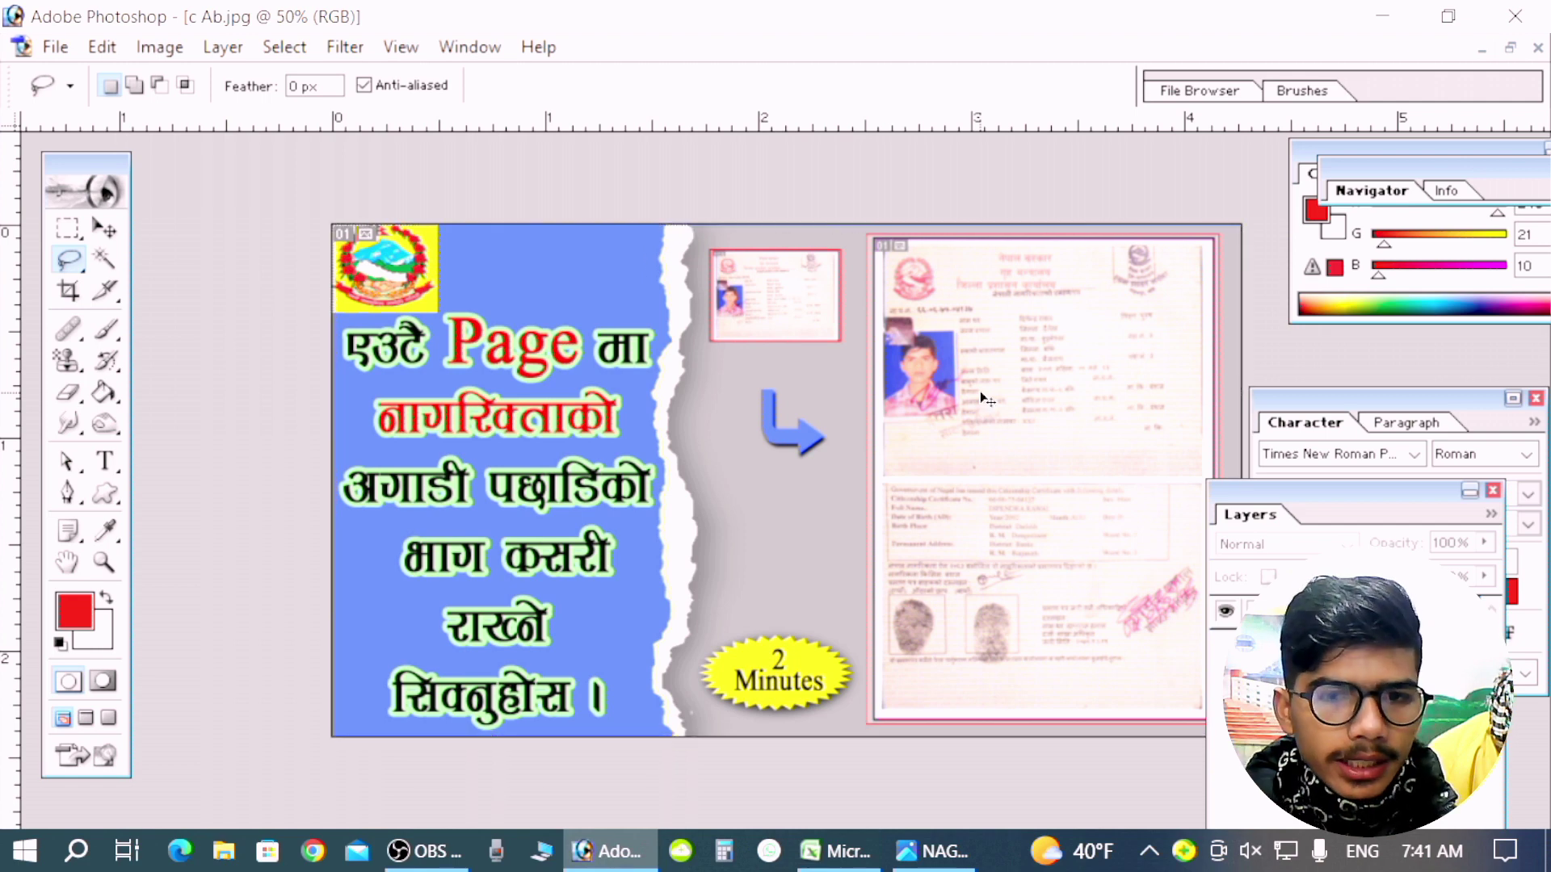
key(m)
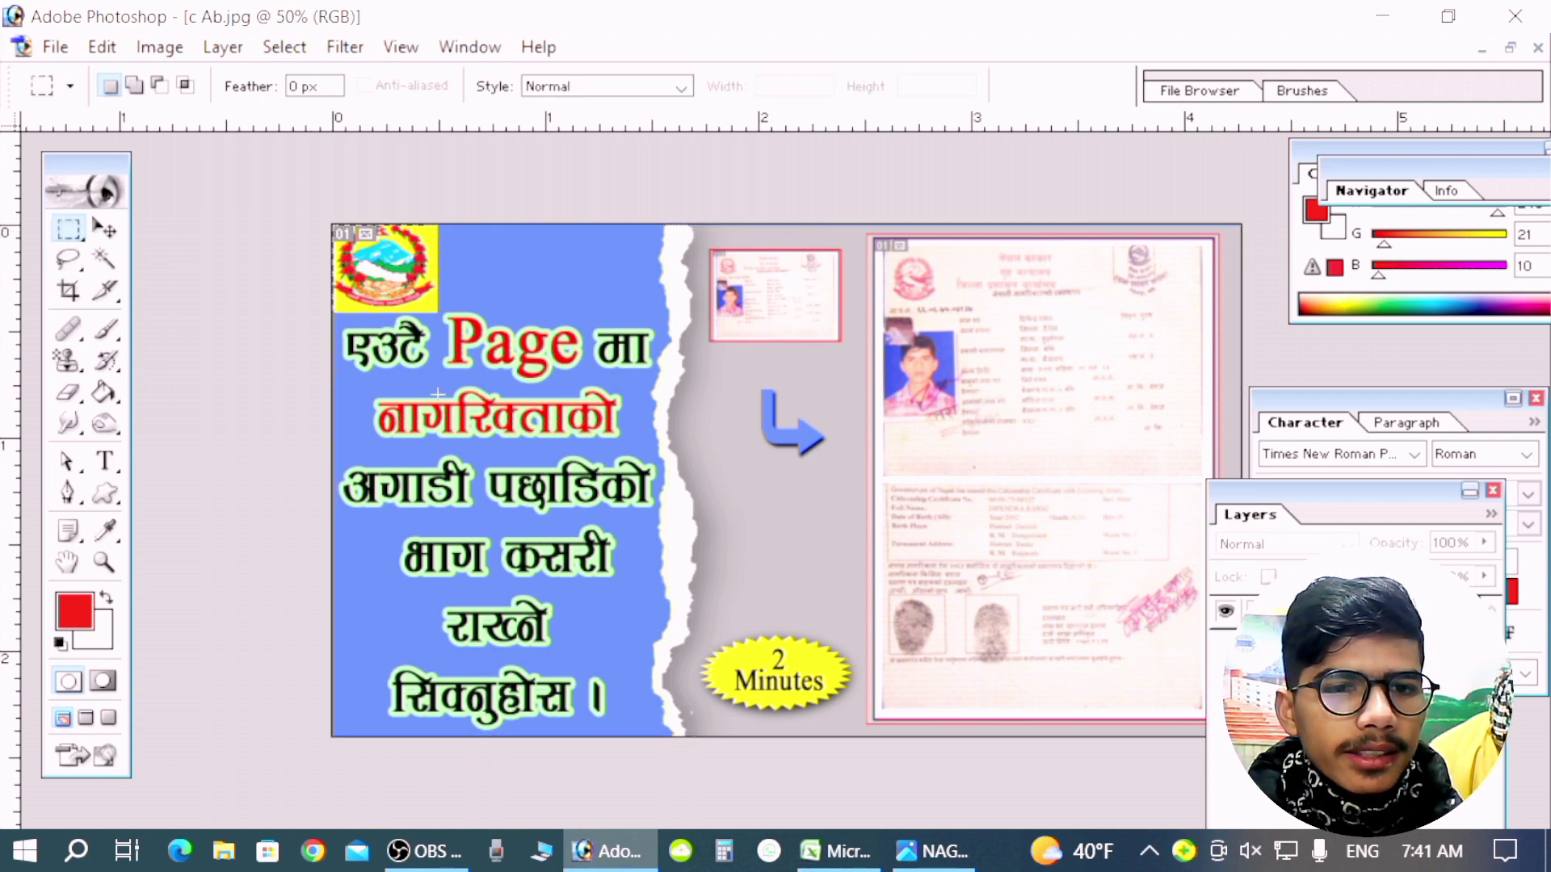
drag(332, 226, 687, 676)
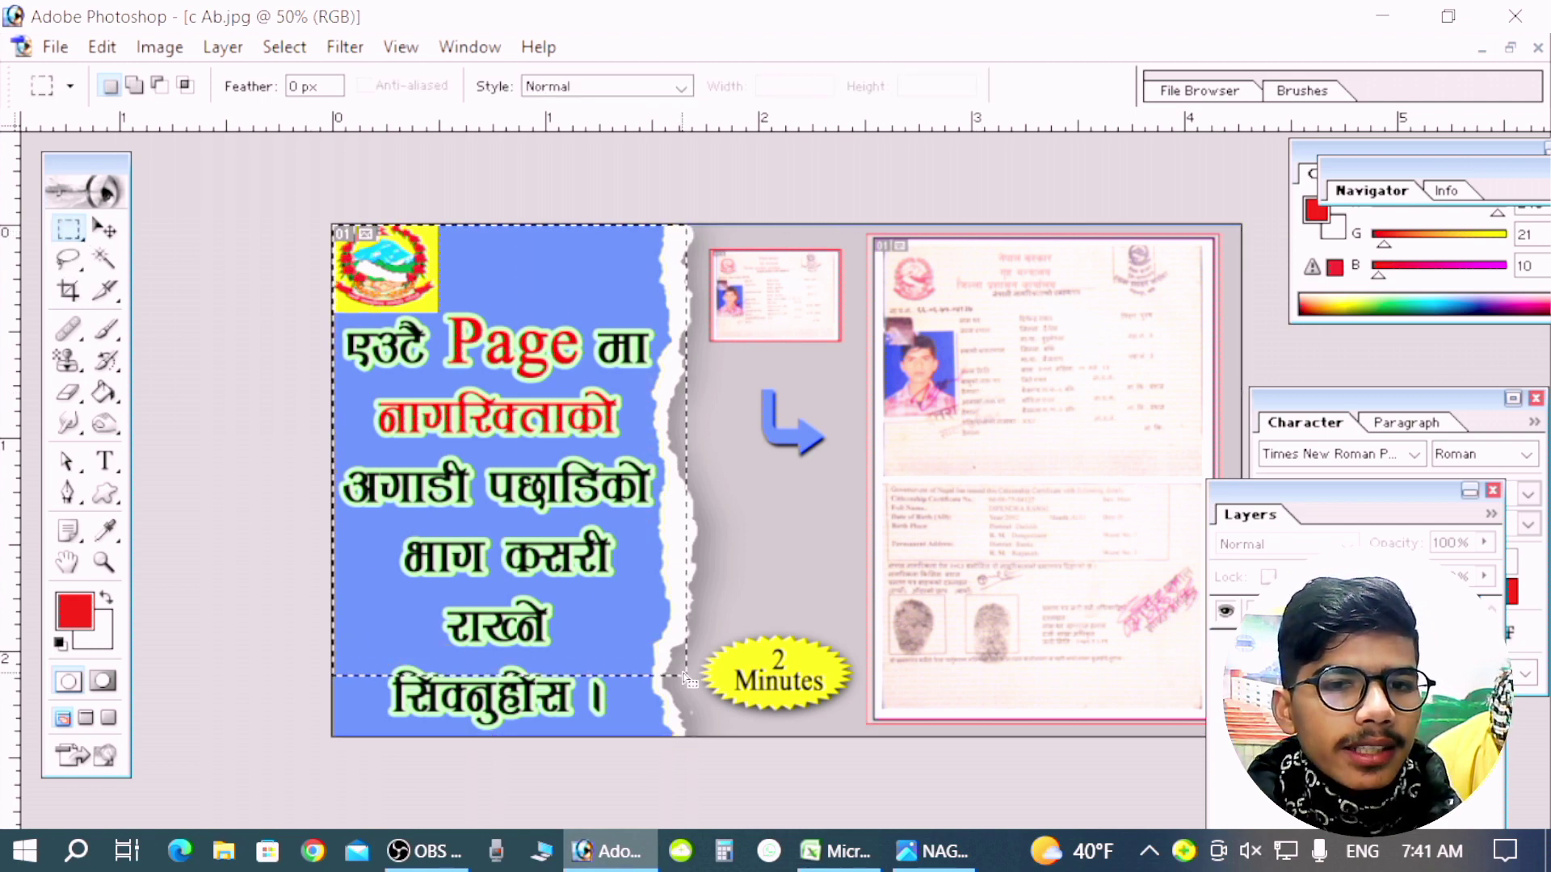
click(117, 53)
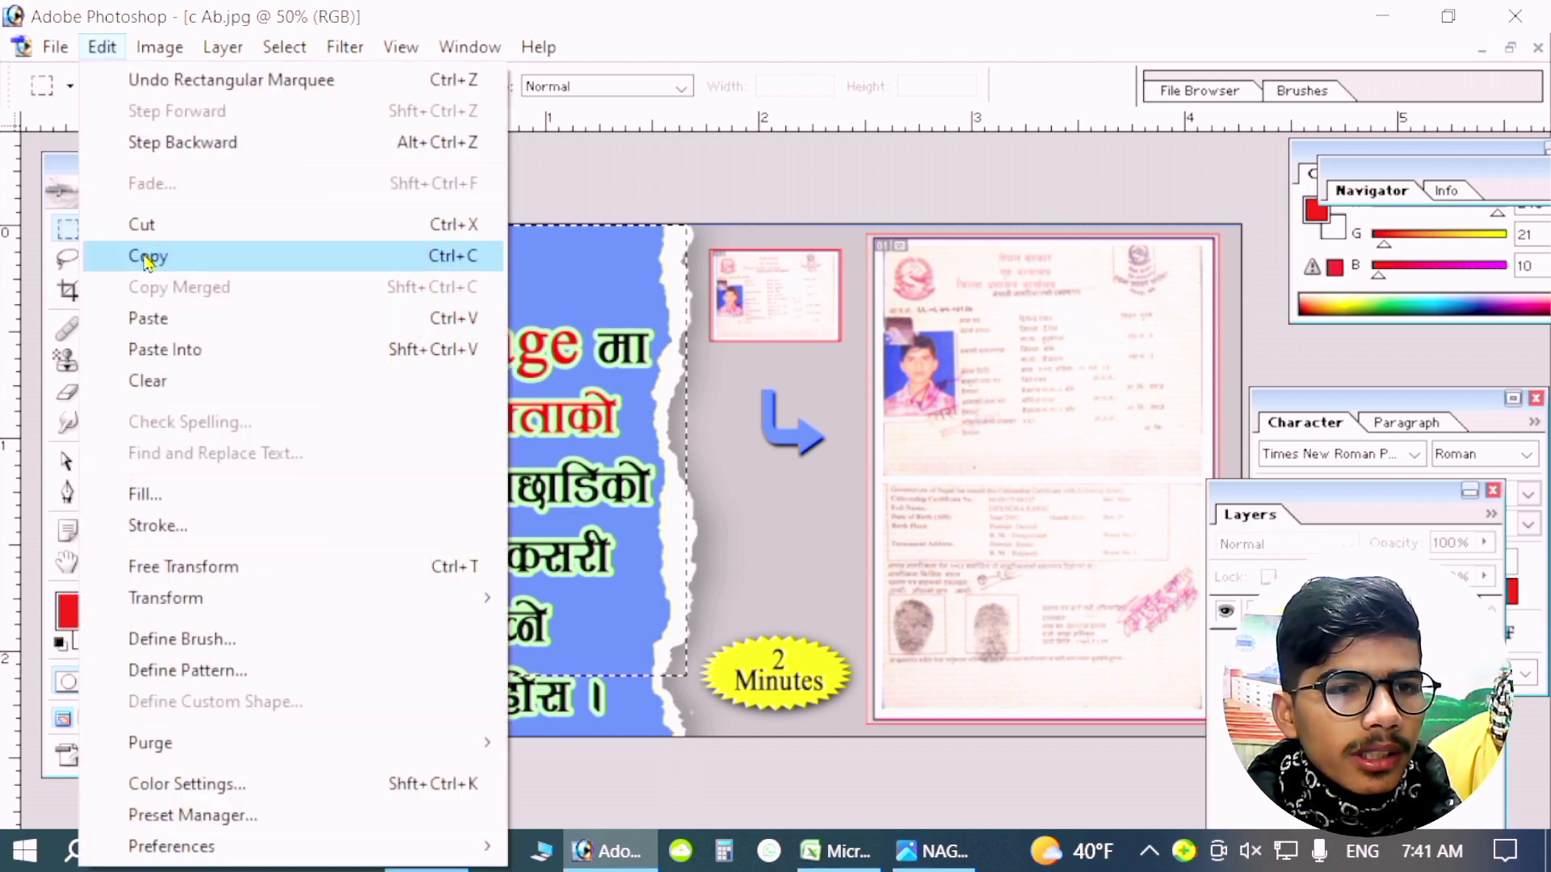
click(432, 262)
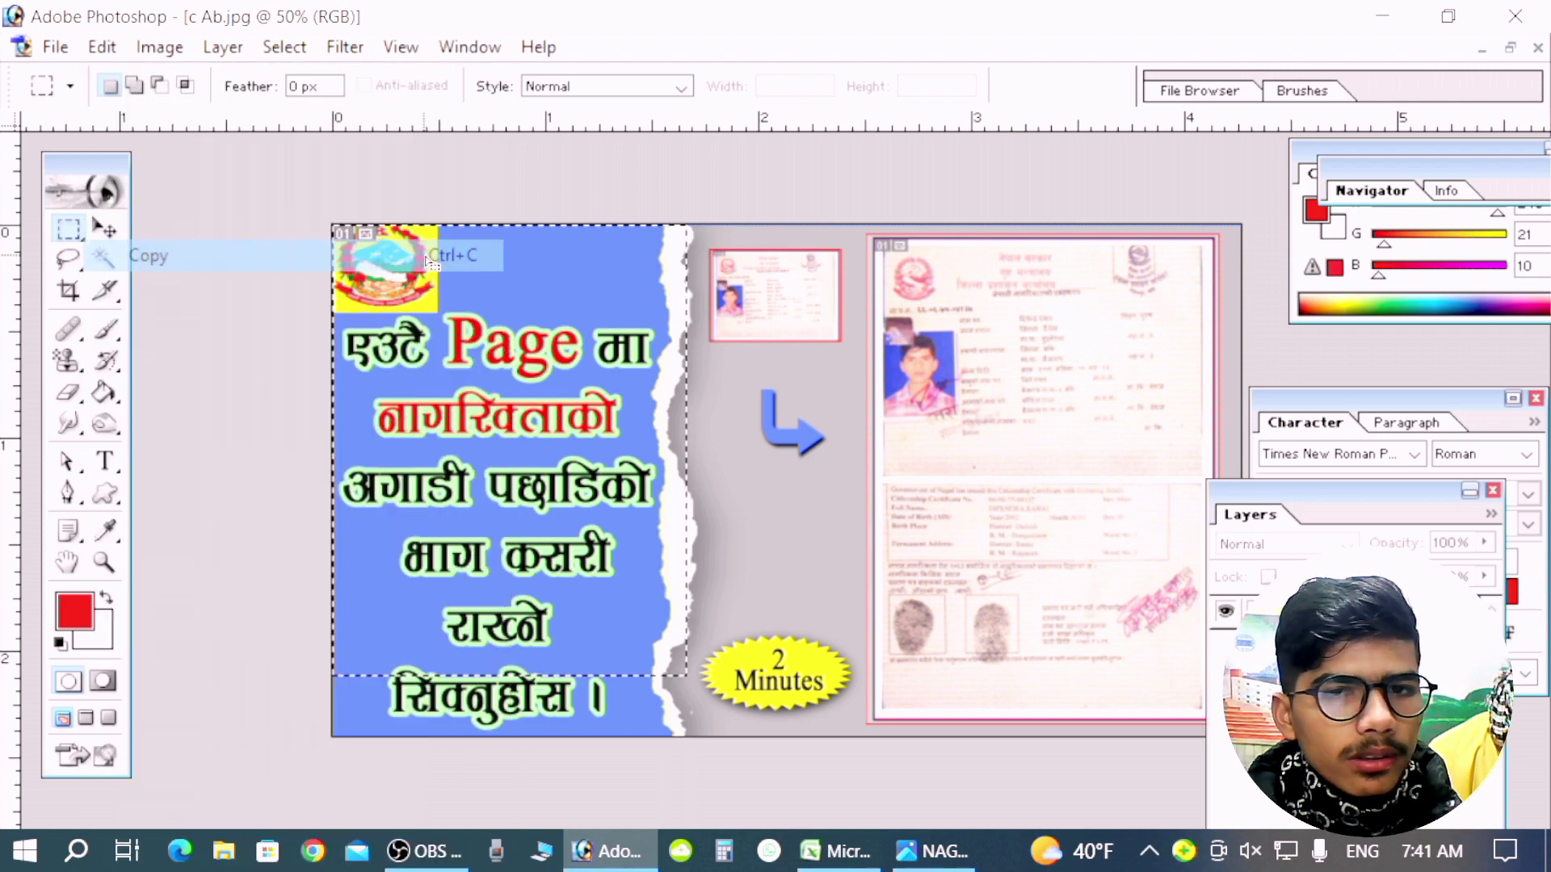
- Paste the copied panel into the lasso selection on the maximized Untitled-1 canvas
click(1482, 50)
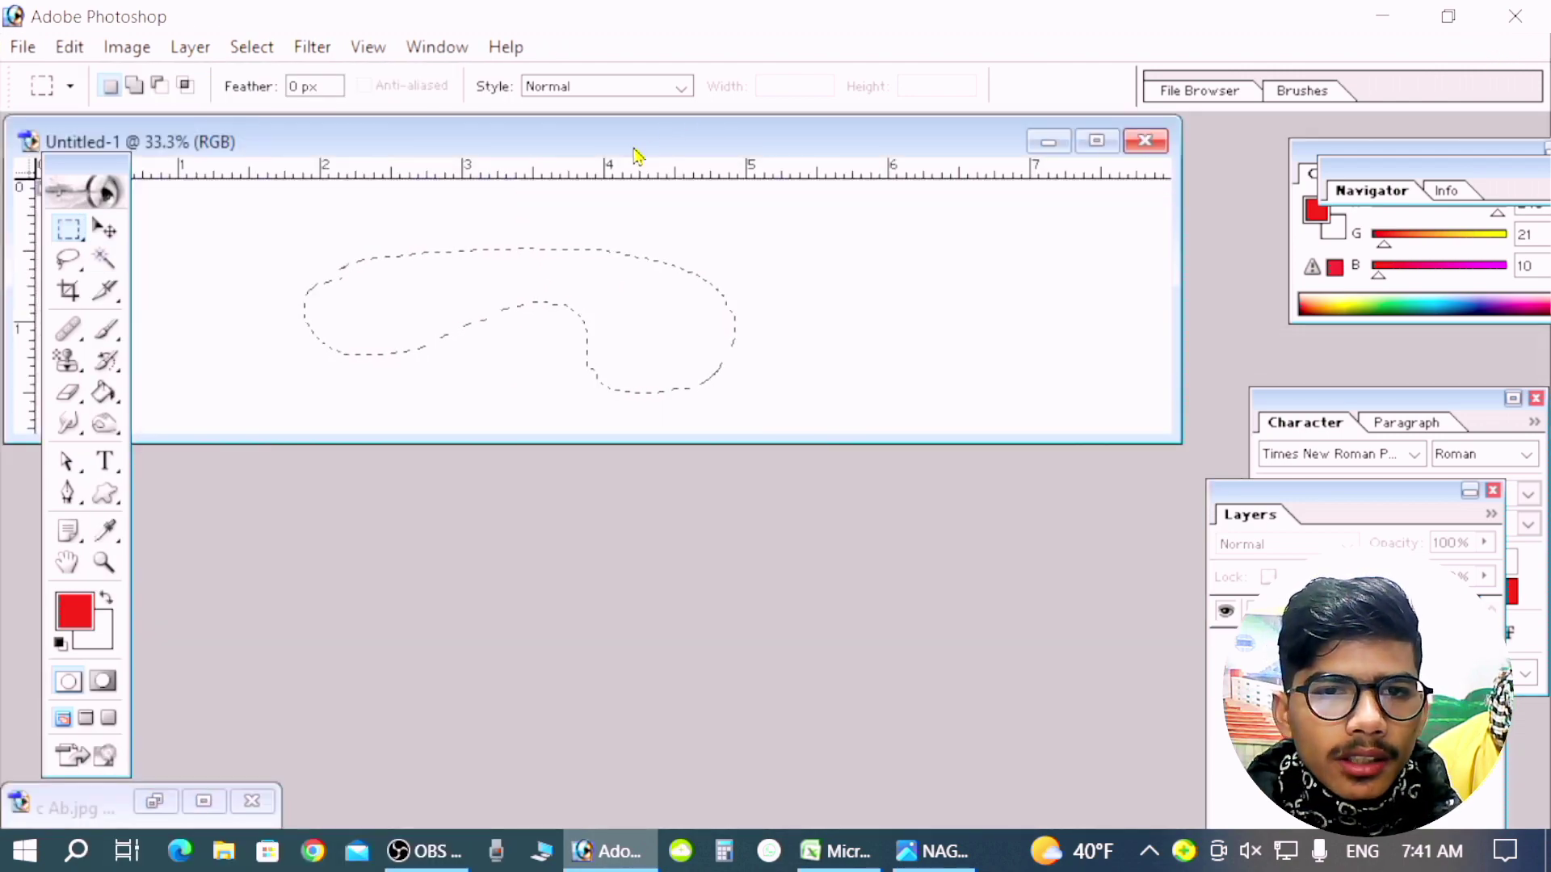
double_click(635, 145)
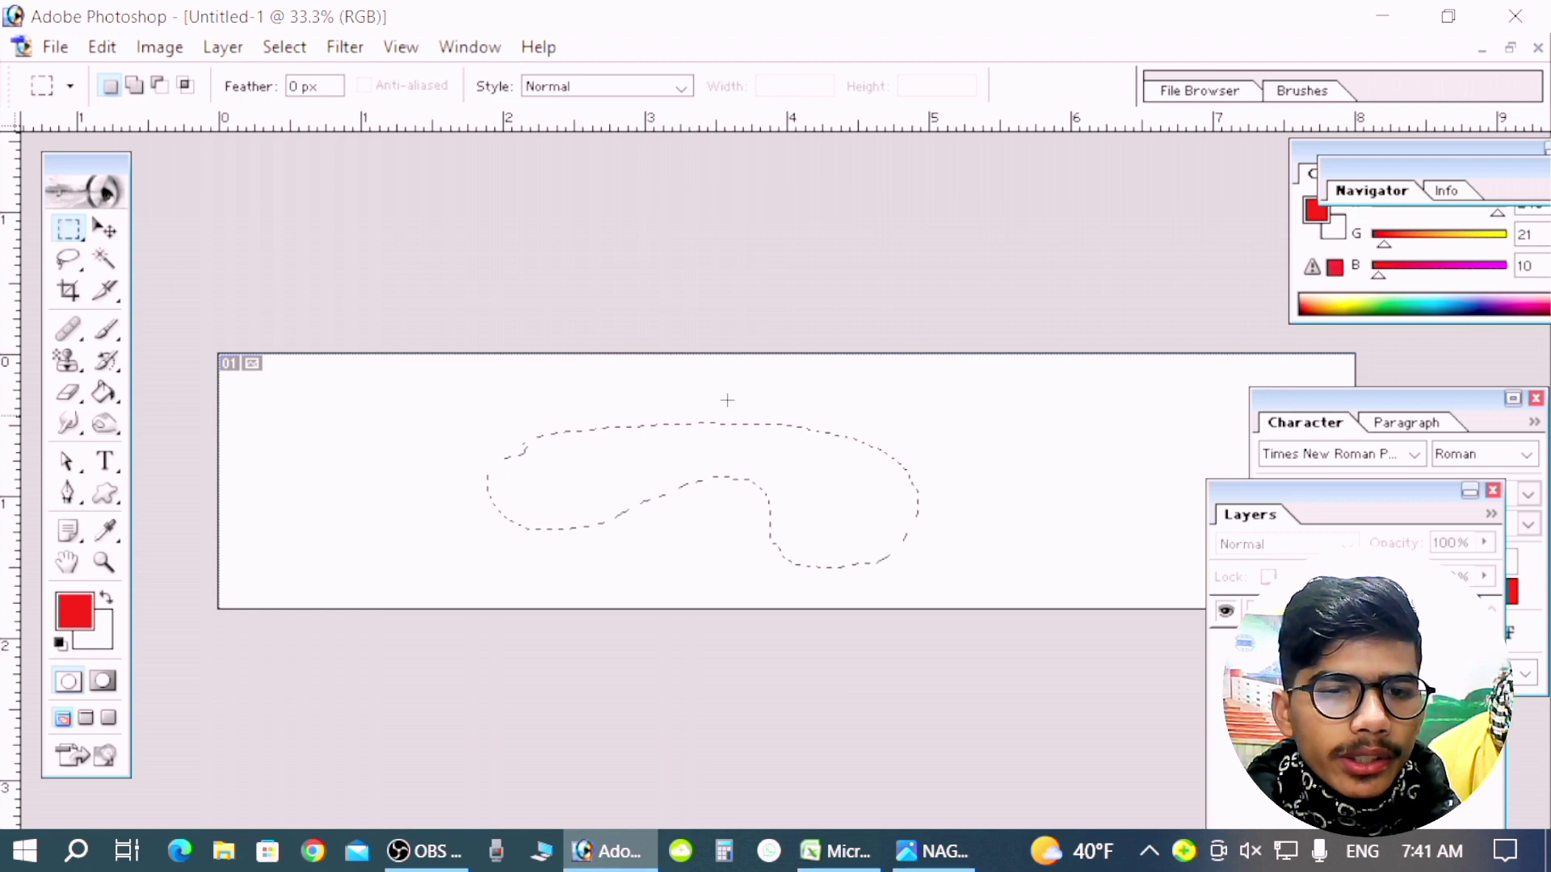
click(97, 50)
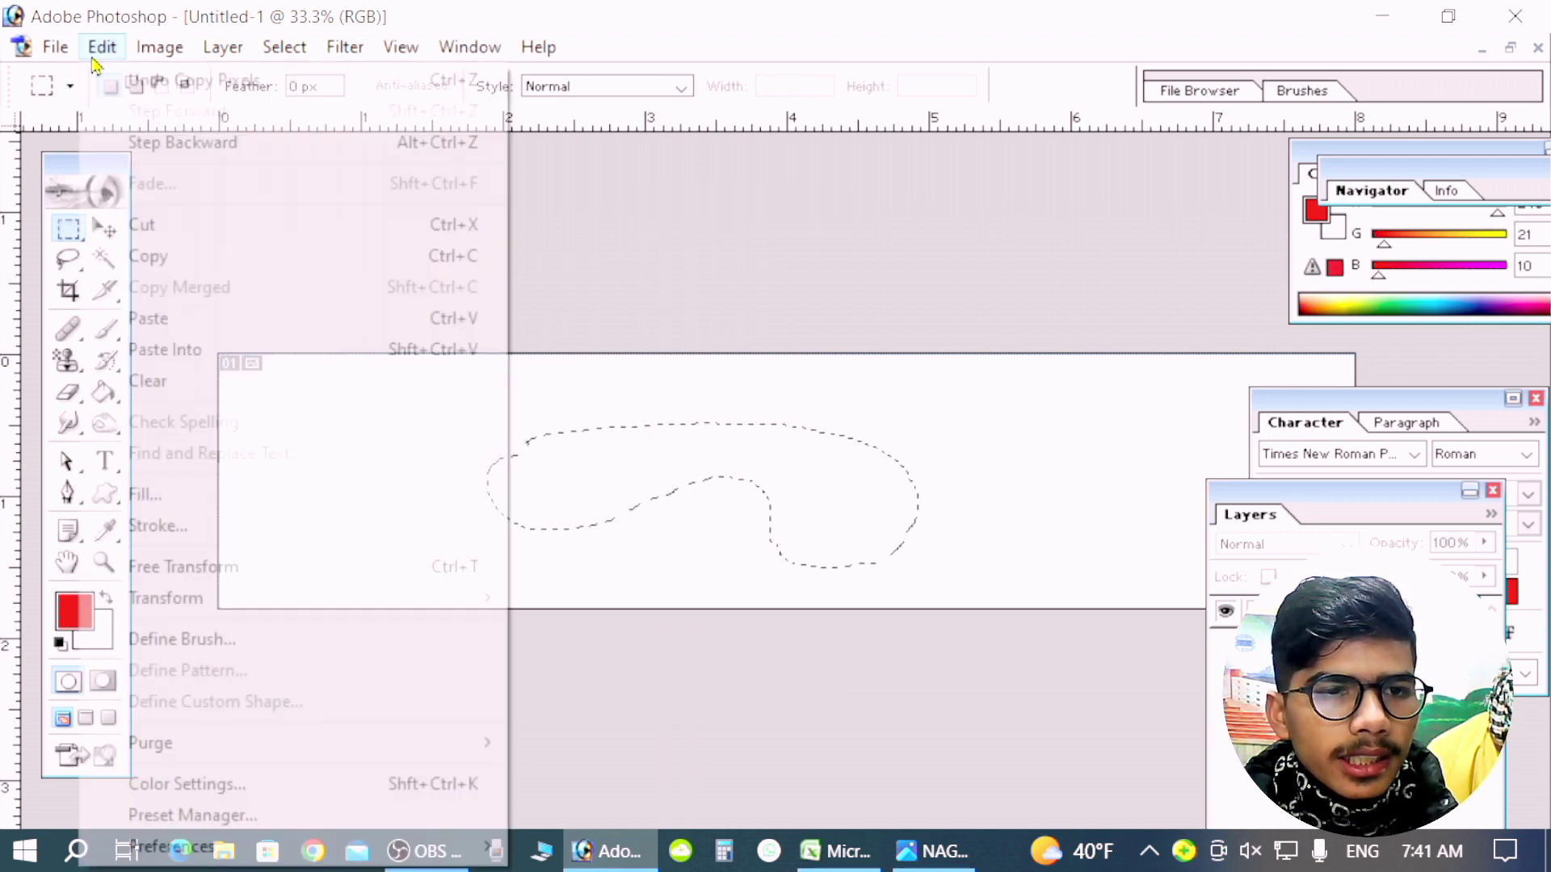
click(182, 352)
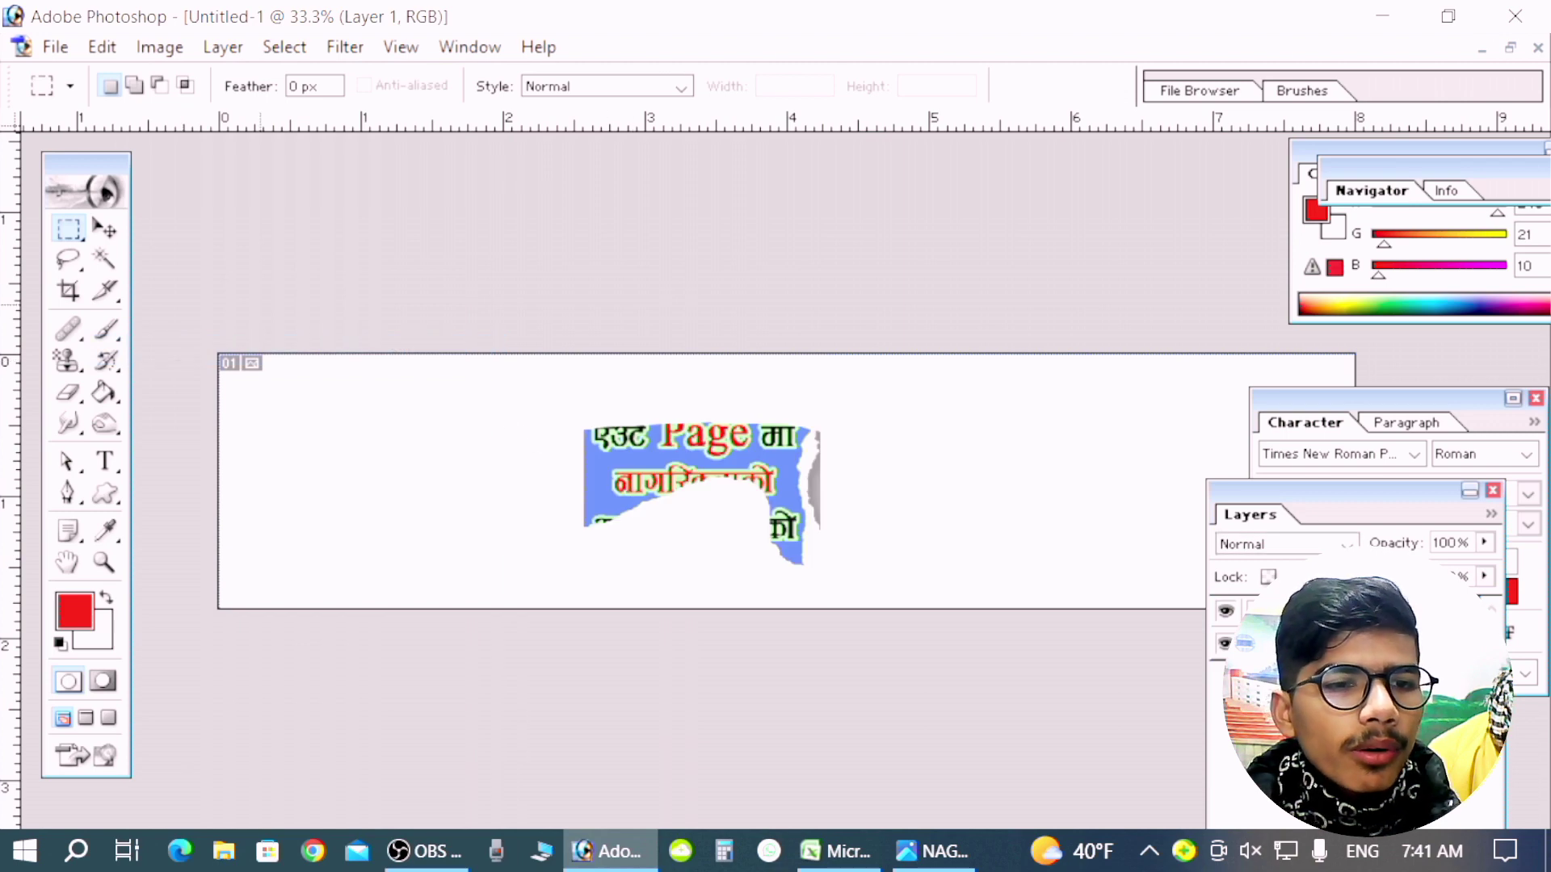
click(105, 228)
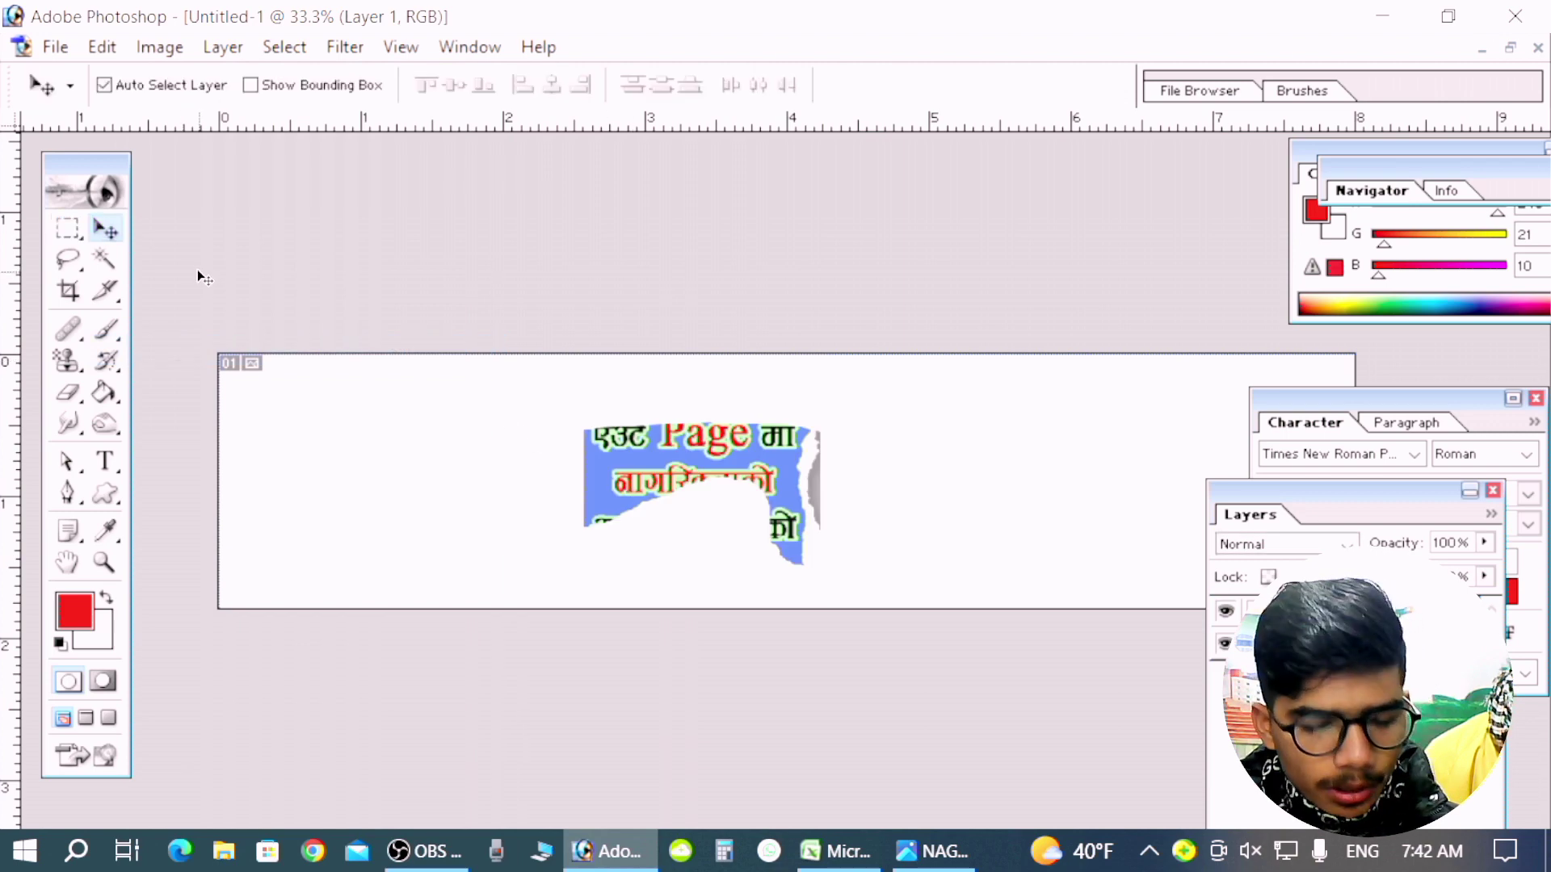
- Free-transform the pasted Nepali text to about 261% wide and 201% tall, repositioning it inside the curved shape
key(ctrl+t)
drag(820, 353, 1050, 373)
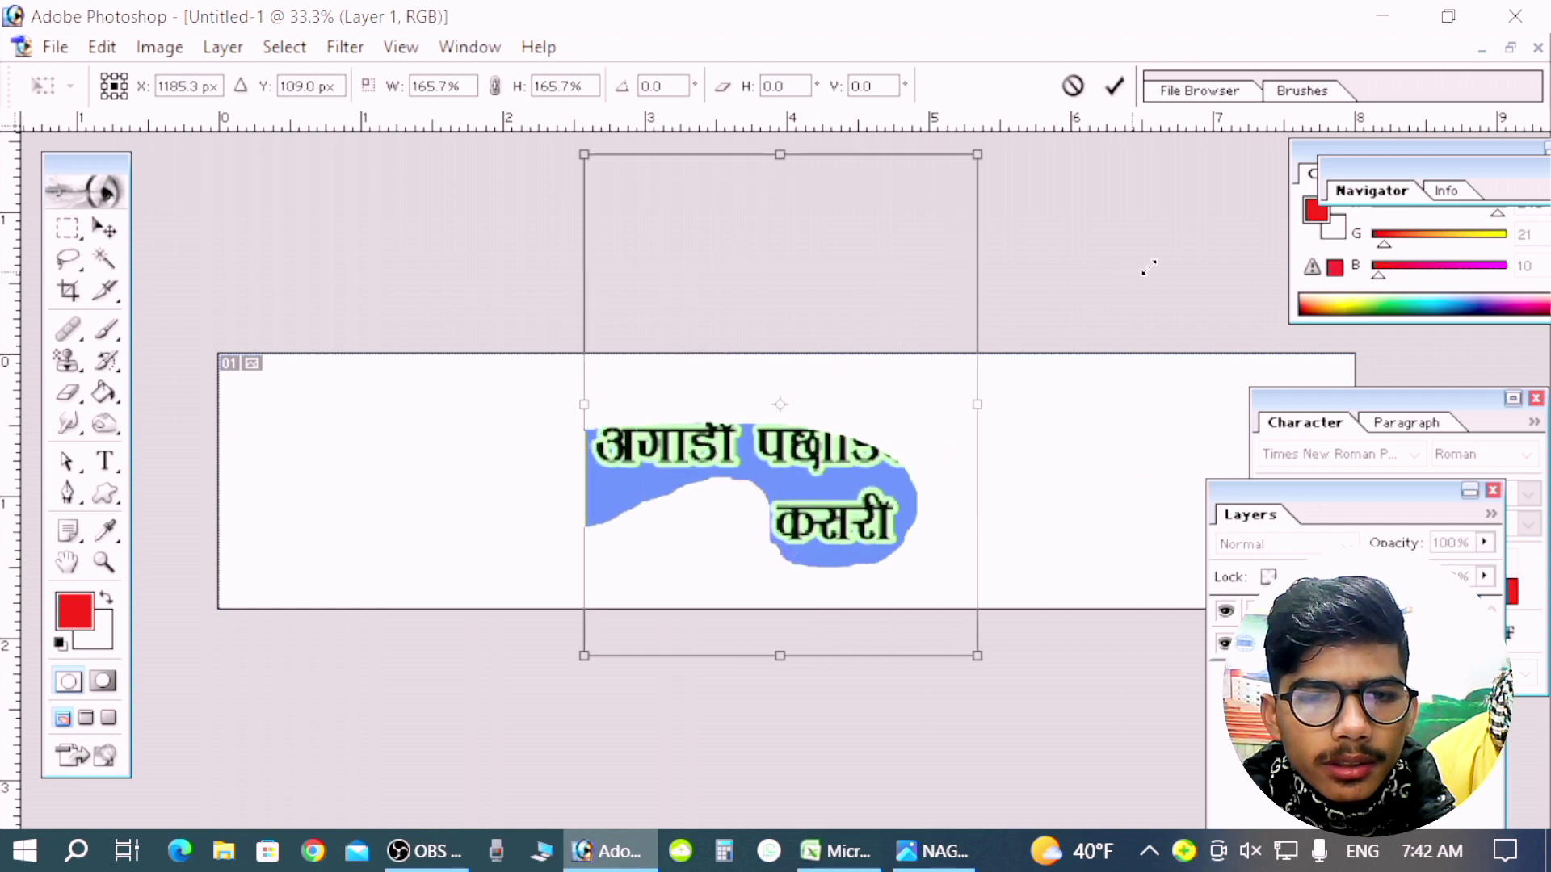
drag(855, 482, 731, 511)
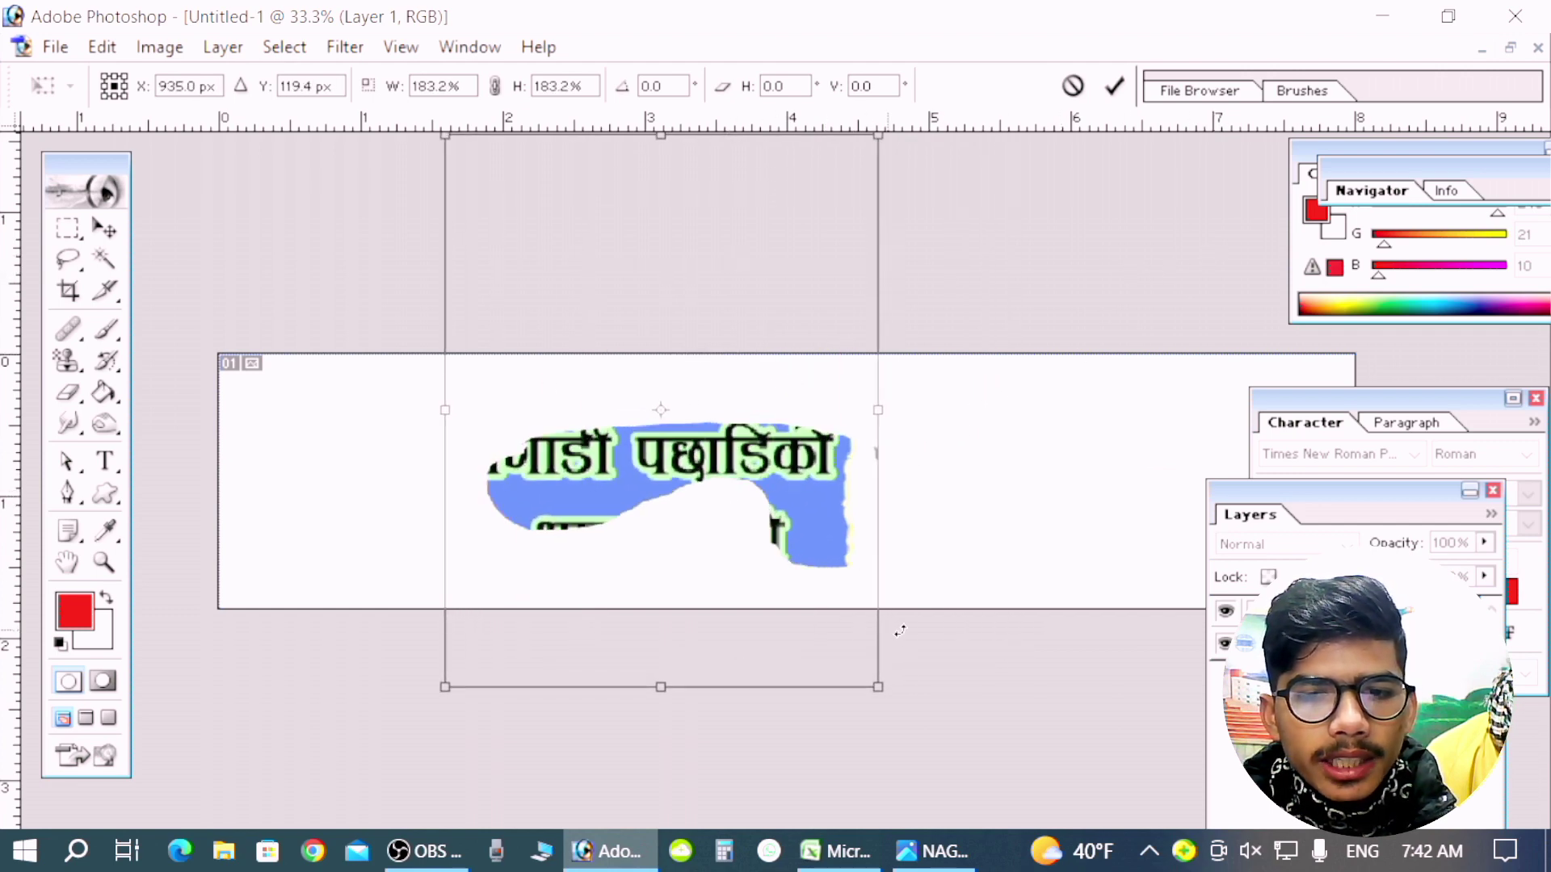
drag(895, 699, 1065, 738)
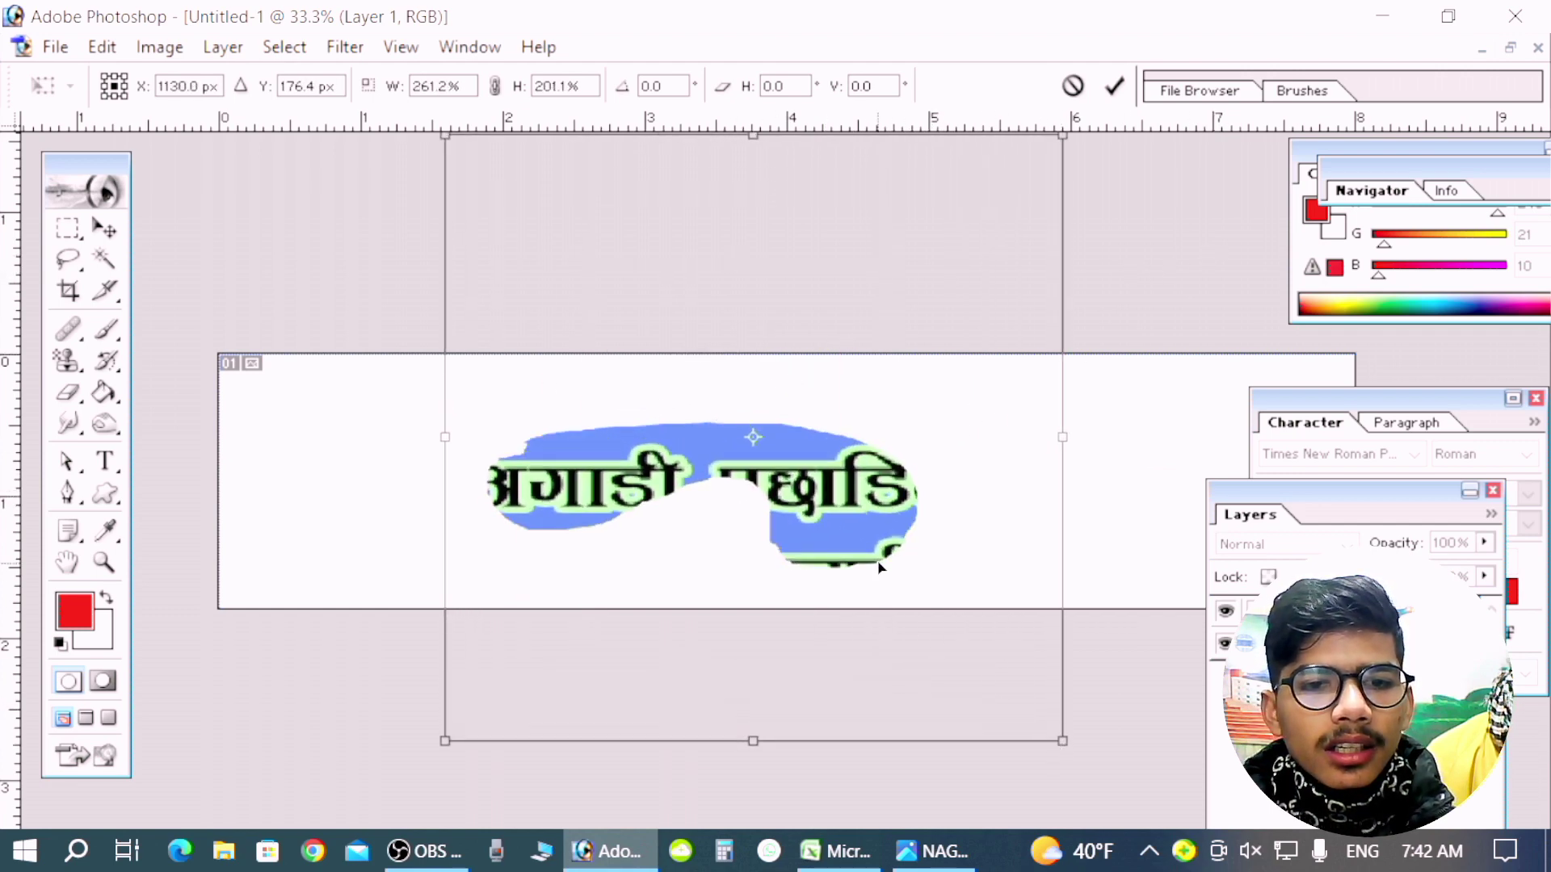
mouse_move(881, 565)
mouse_down()
mouse_move(808, 547)
mouse_move(861, 547)
mouse_up()
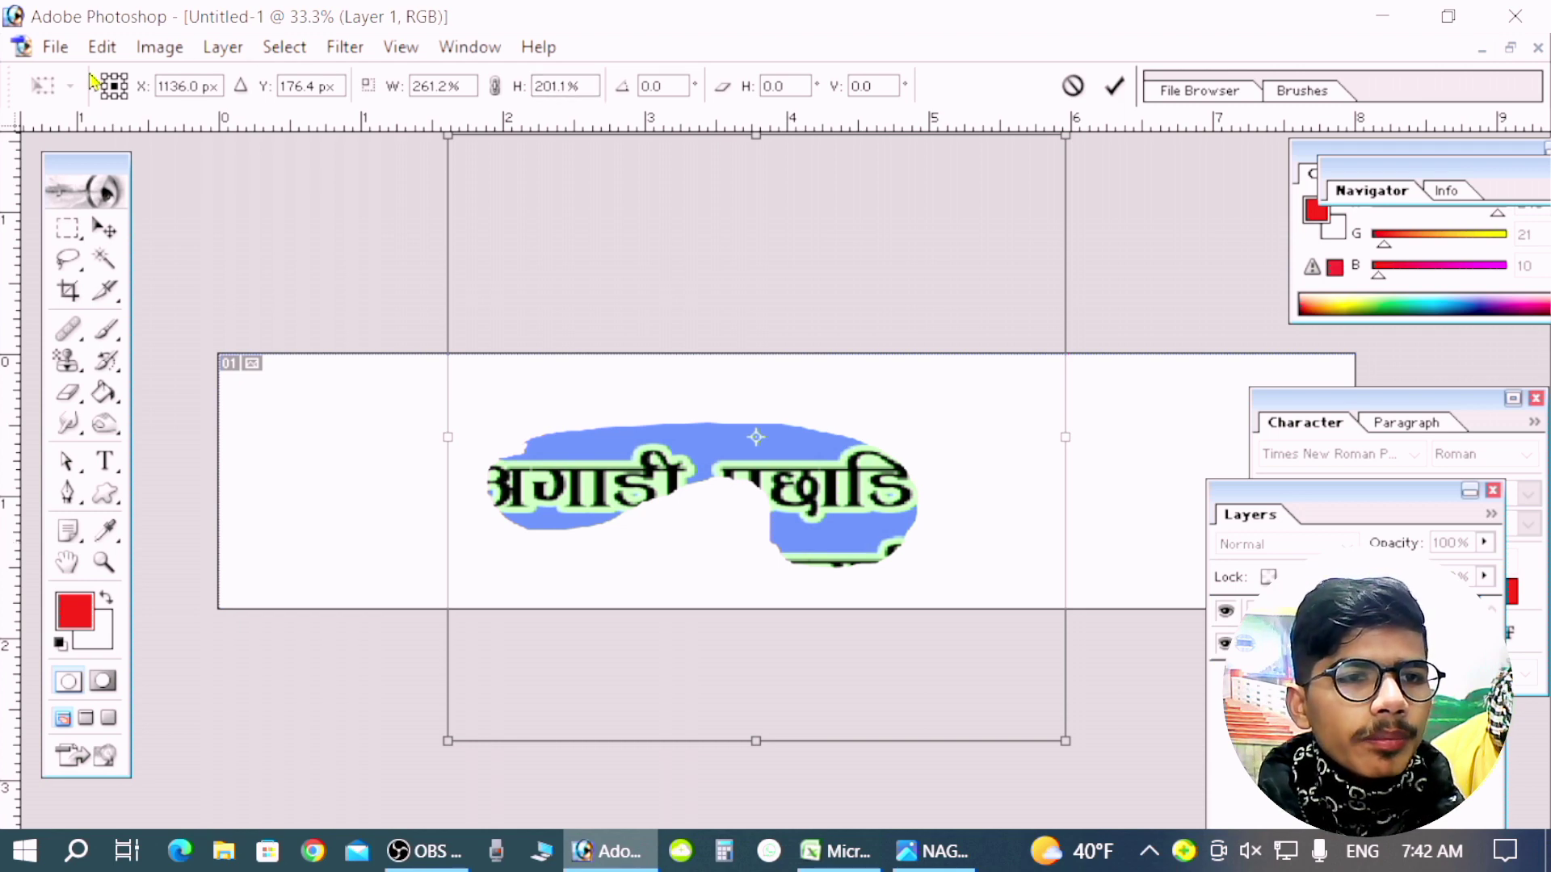
click(102, 48)
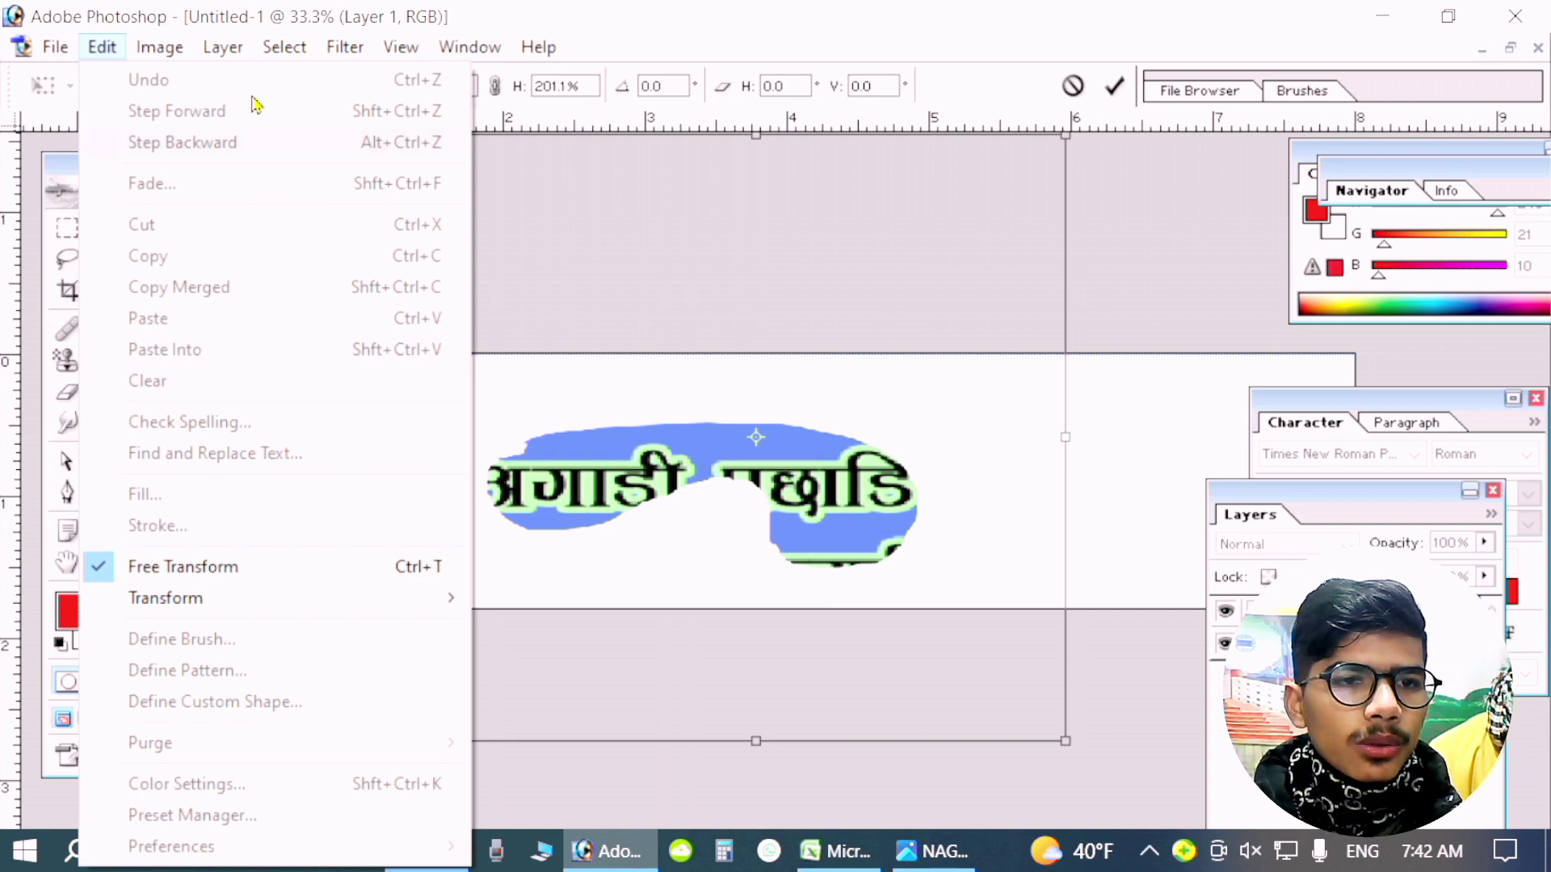
- Dismiss the Edit menu and commit the Free Transform, fixing the enlarged Nepali text in place
click(223, 46)
click(101, 47)
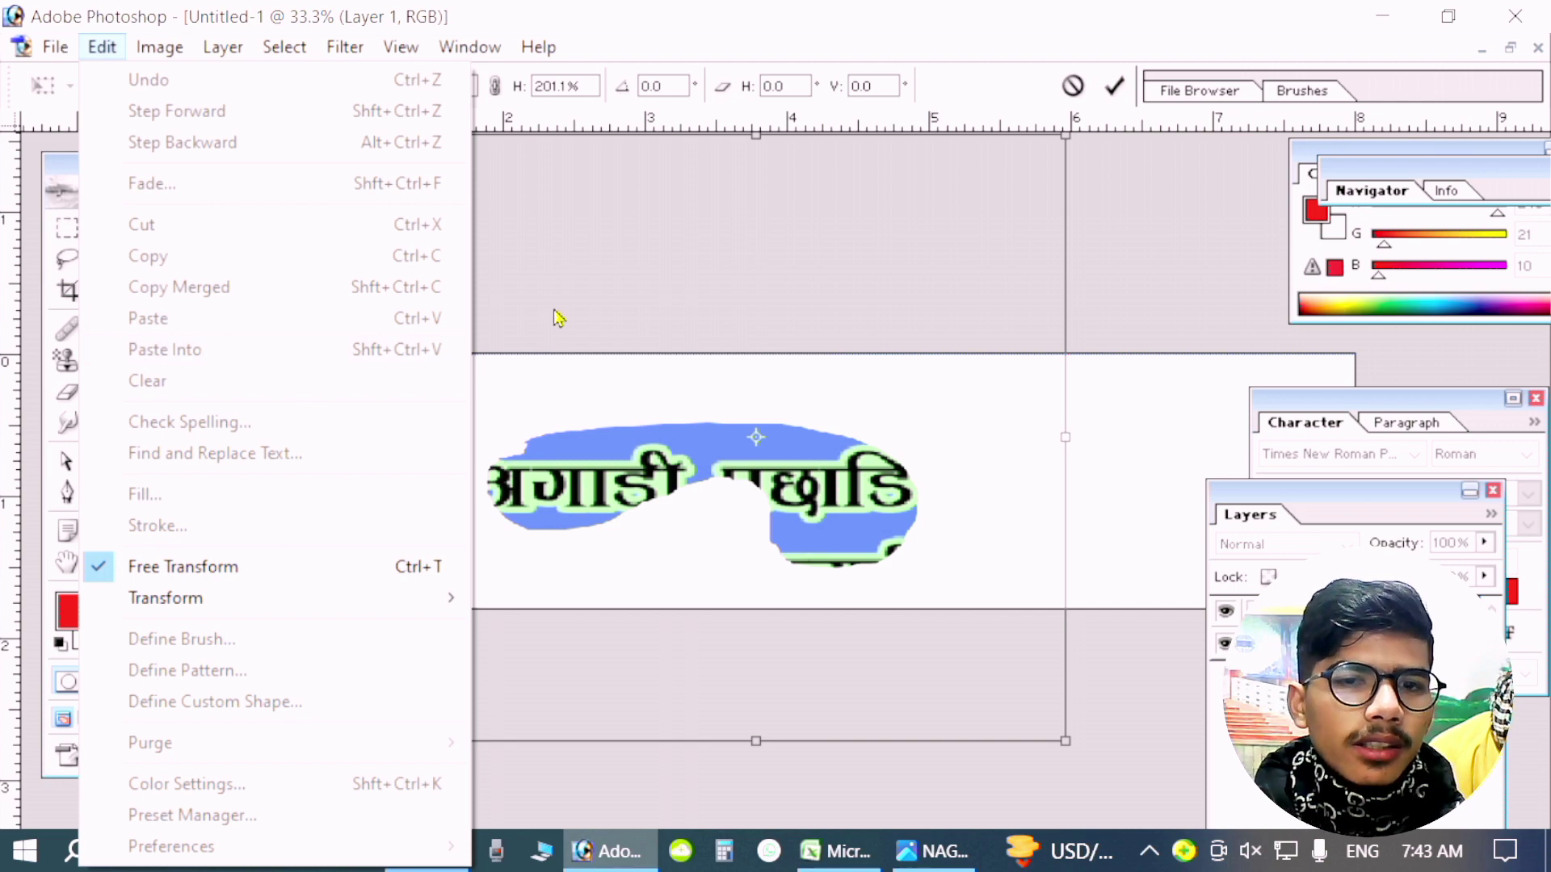
click(672, 303)
key(Return)
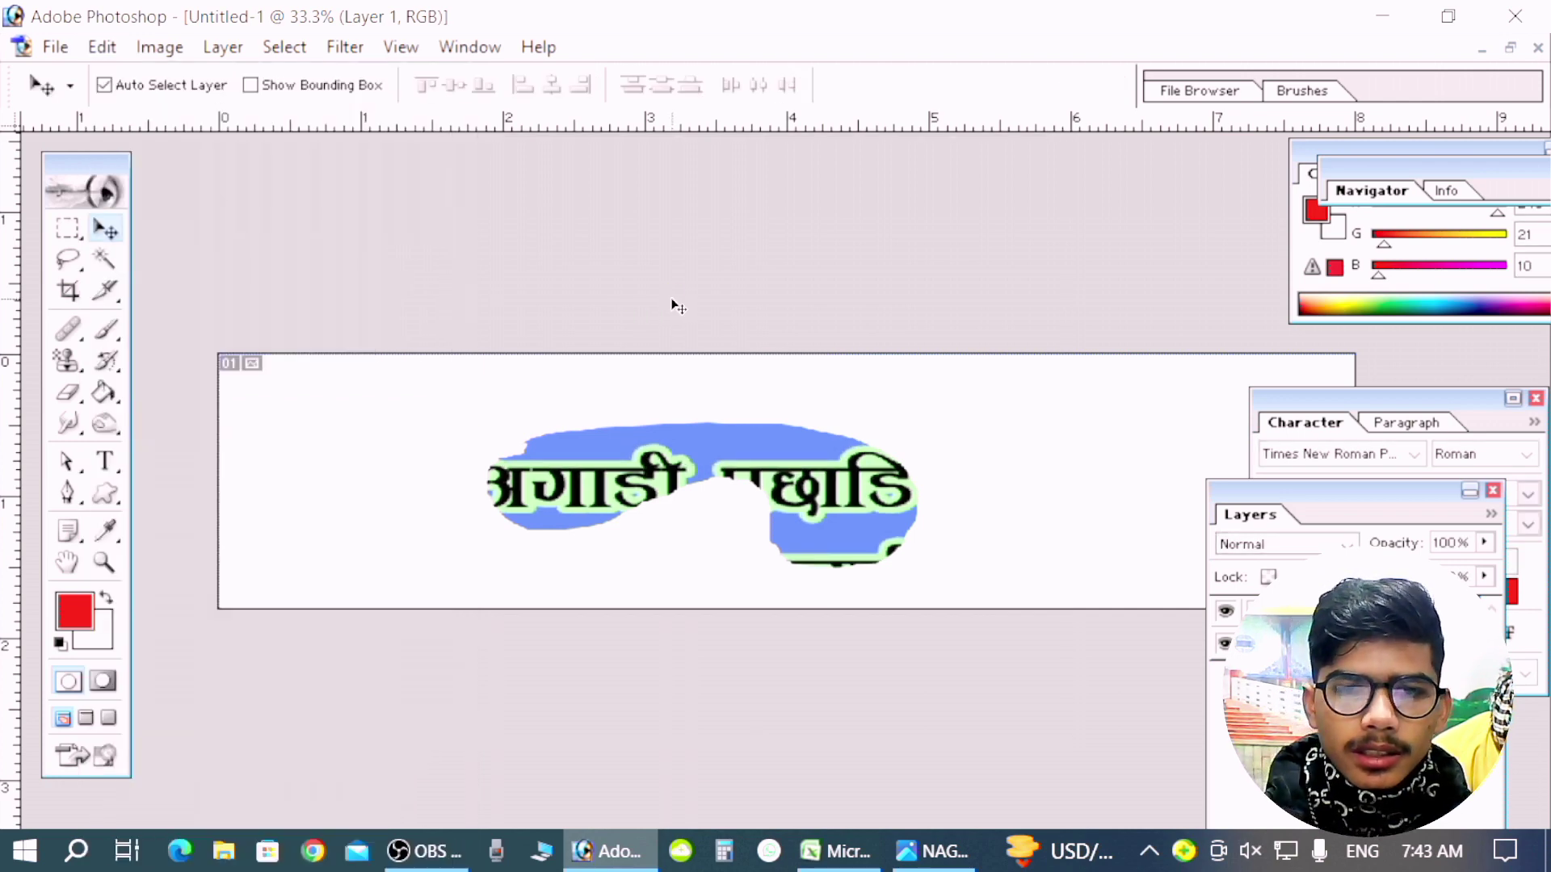